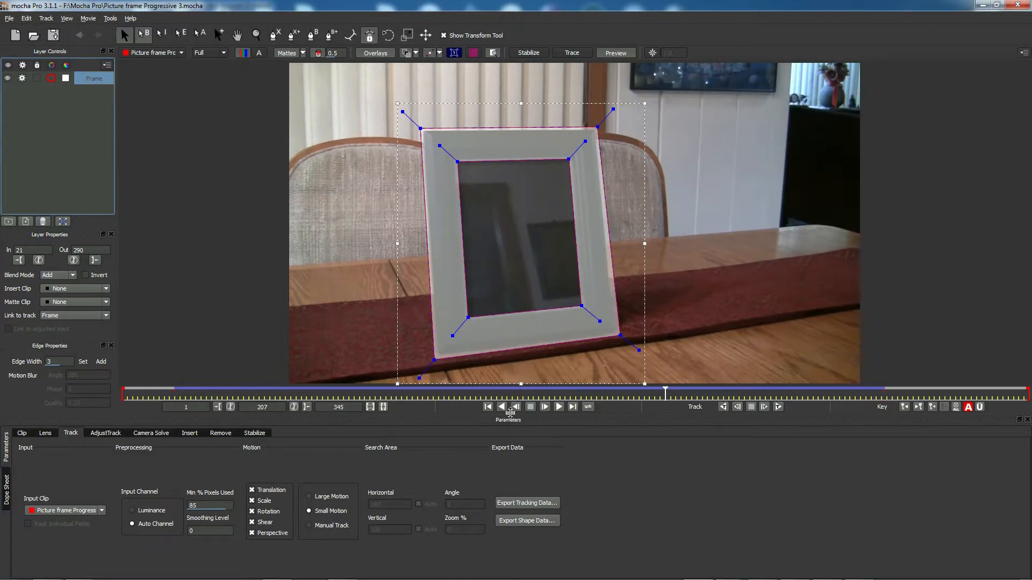
Copy the Frame layer's tracking data to the clipboard as After Effects Corner Pin (corner pin only, supports RG Warp and mochaImport)
left_click(526, 503)
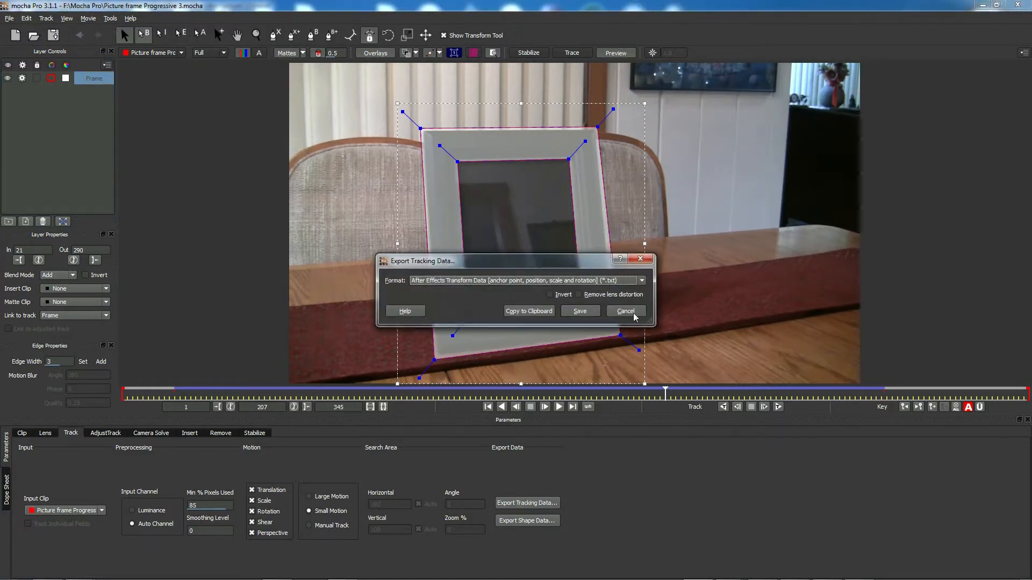
left_click(588, 281)
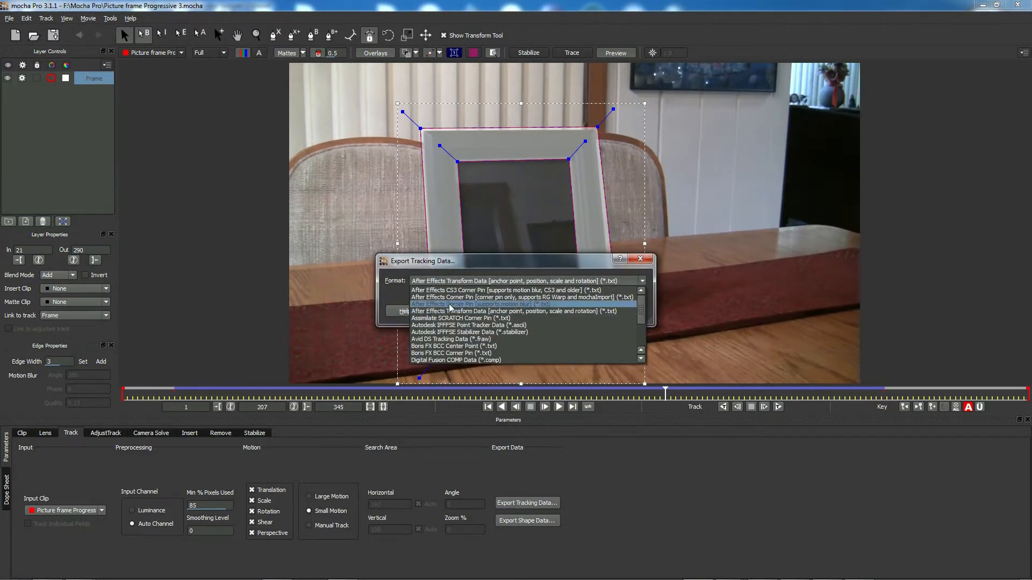
left_click(507, 298)
left_click(528, 311)
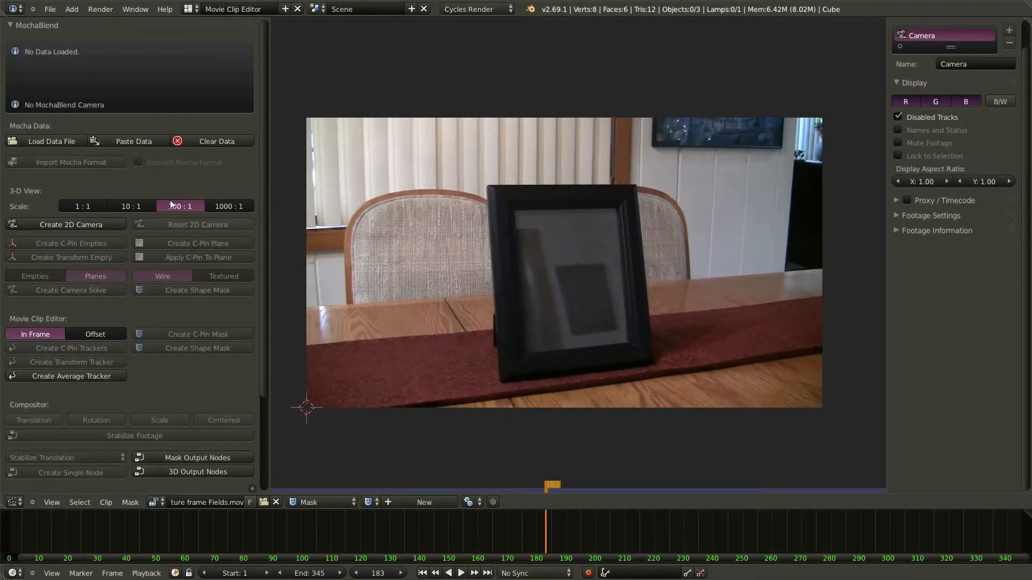
Switch to Blender, paste the Mocha data with its format into MochaBlend, and create a corner-pin mask from it
left_click(131, 141)
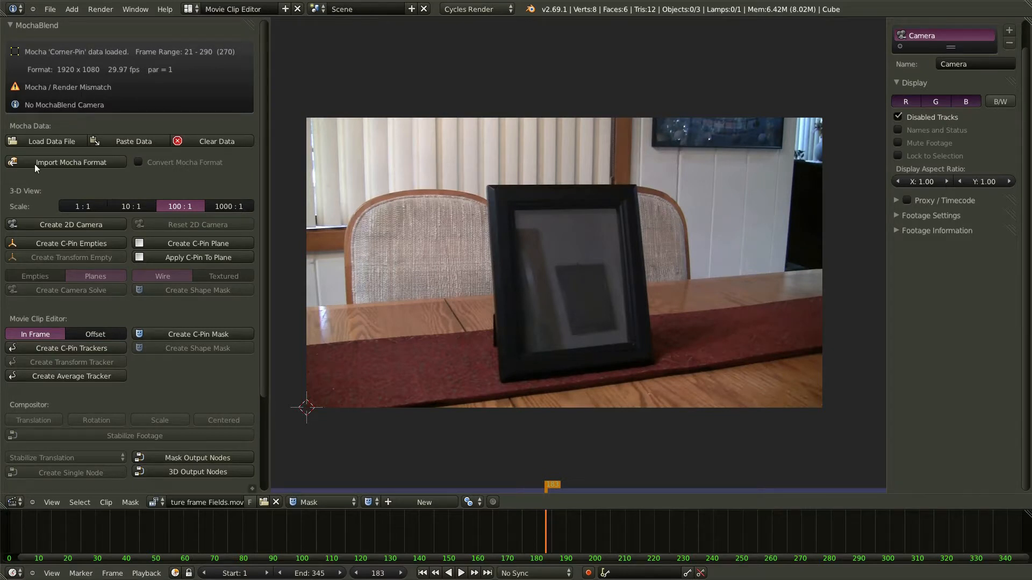
left_click(76, 162)
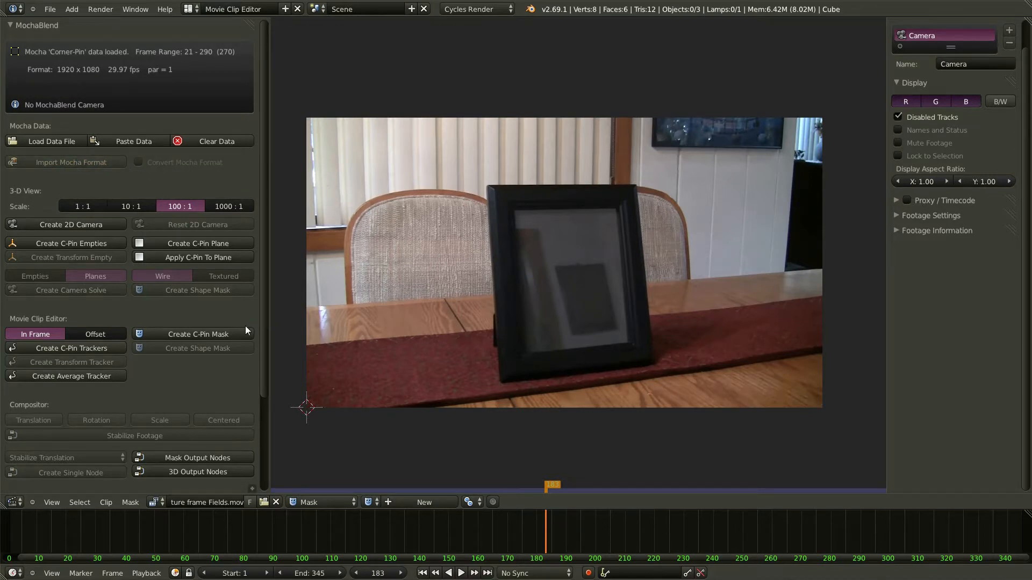
left_click(228, 330)
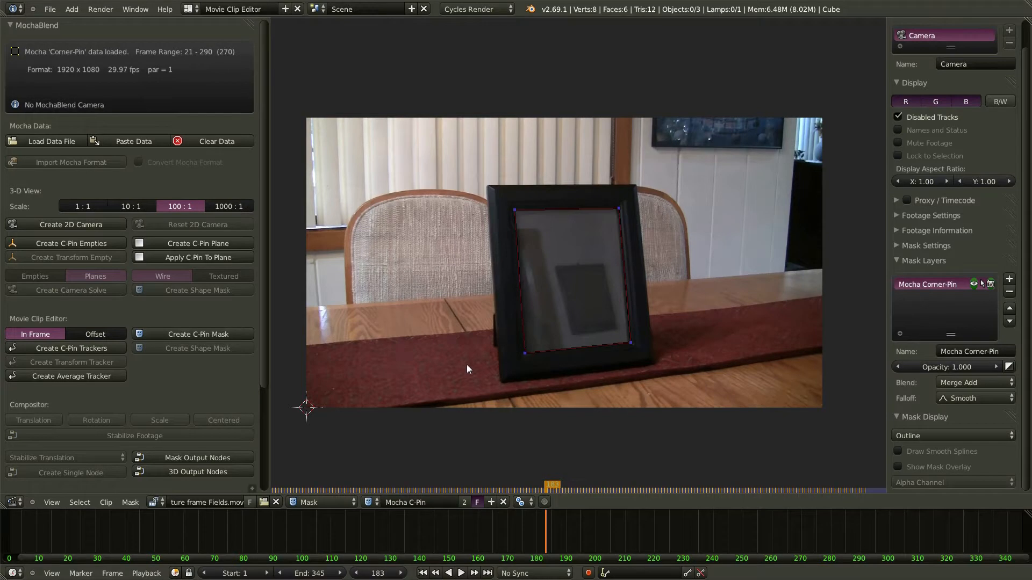
Show the mask overlay in Combined mode and check how the corner-pin mask follows the frame at 195, 185 and 210
left_click_drag(545, 533, 579, 535)
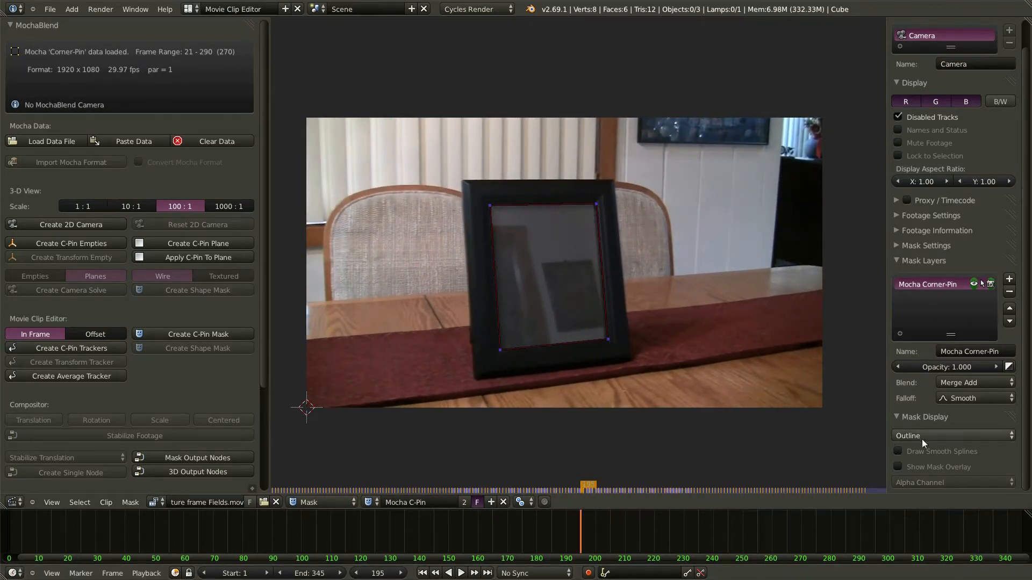
left_click(897, 466)
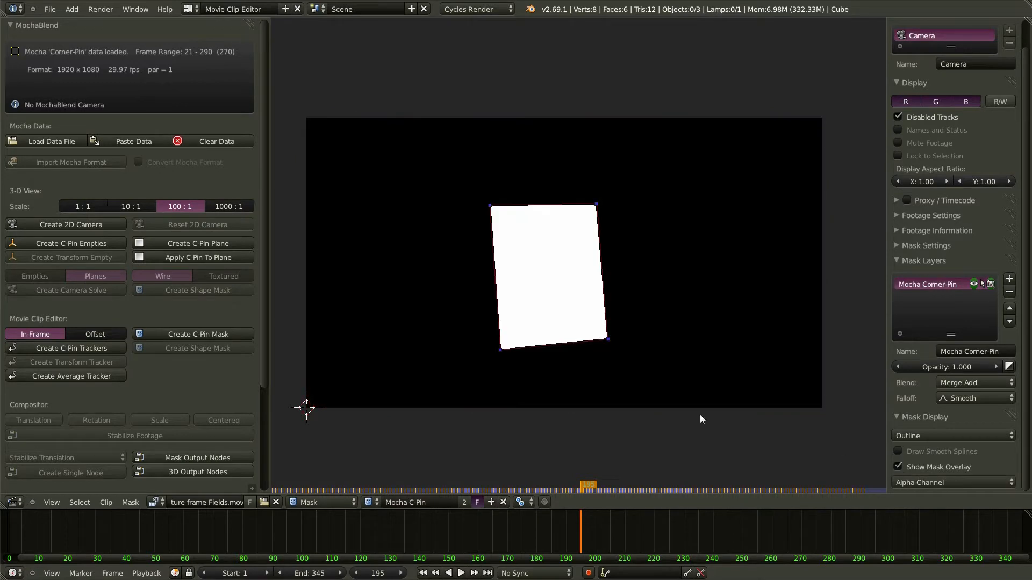
left_click_drag(578, 530, 551, 531)
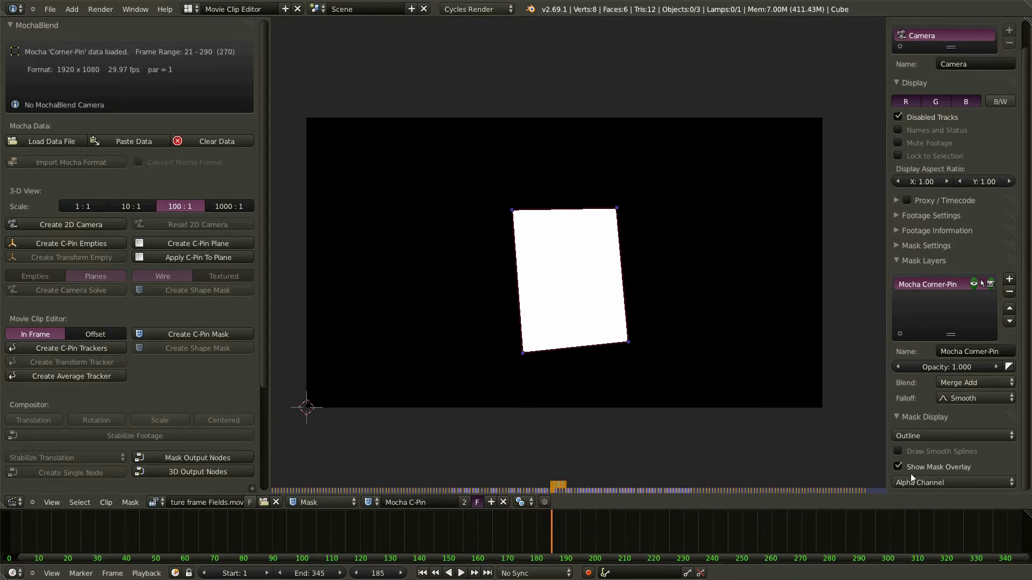
left_click(929, 483)
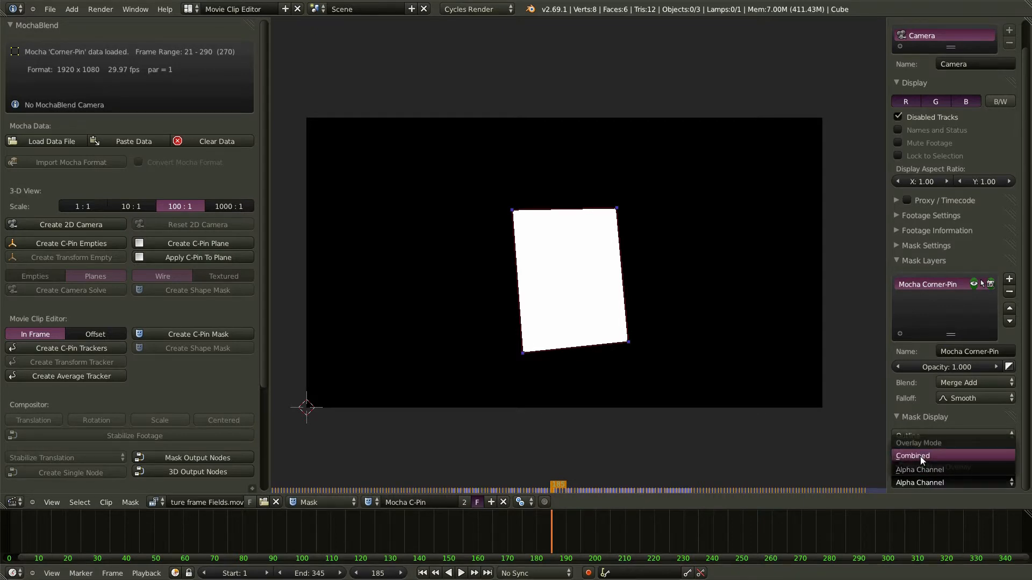
left_click(920, 457)
left_click_drag(553, 529, 625, 521)
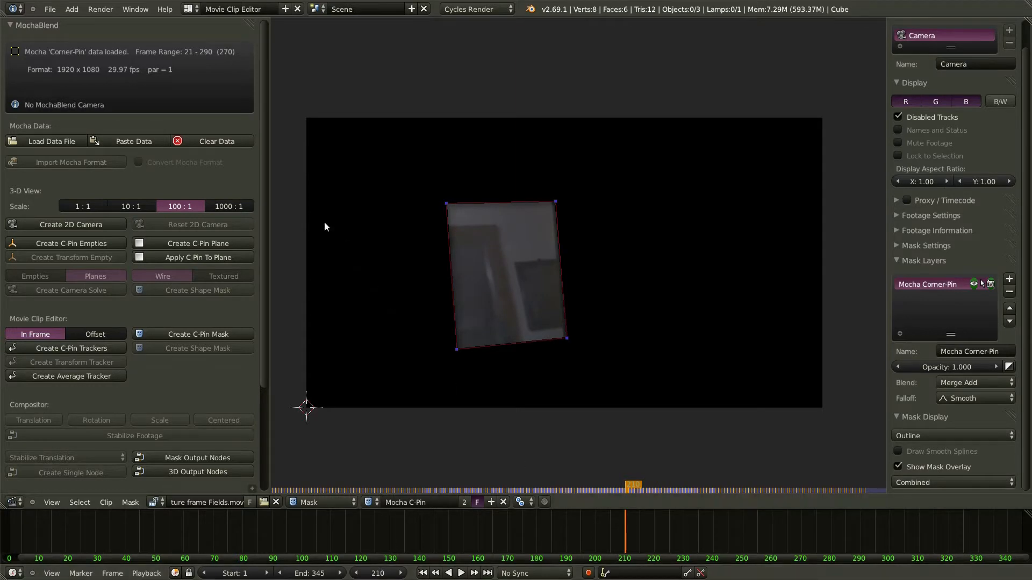
Change the screen layout from Movie Clip Editor to Compositing
left_click(189, 12)
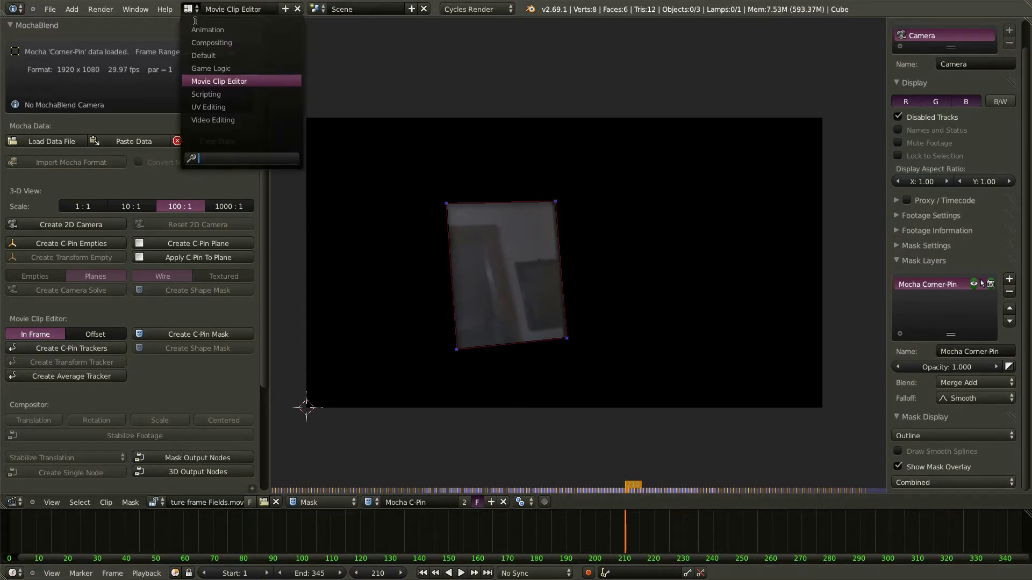
left_click(210, 43)
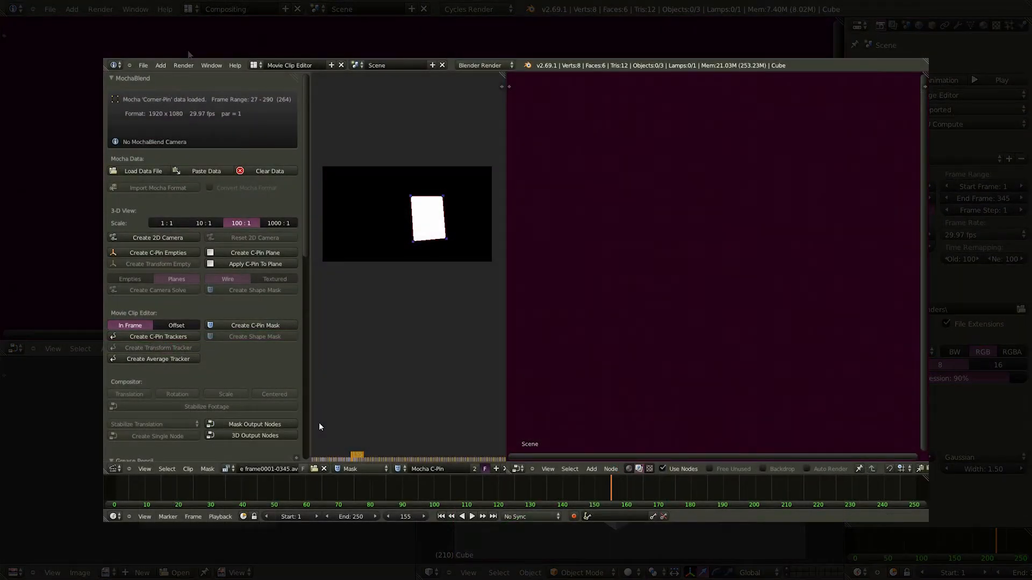
Generate MochaBlend's ready-made mask output nodes and 3D output nodes
left_click(291, 427)
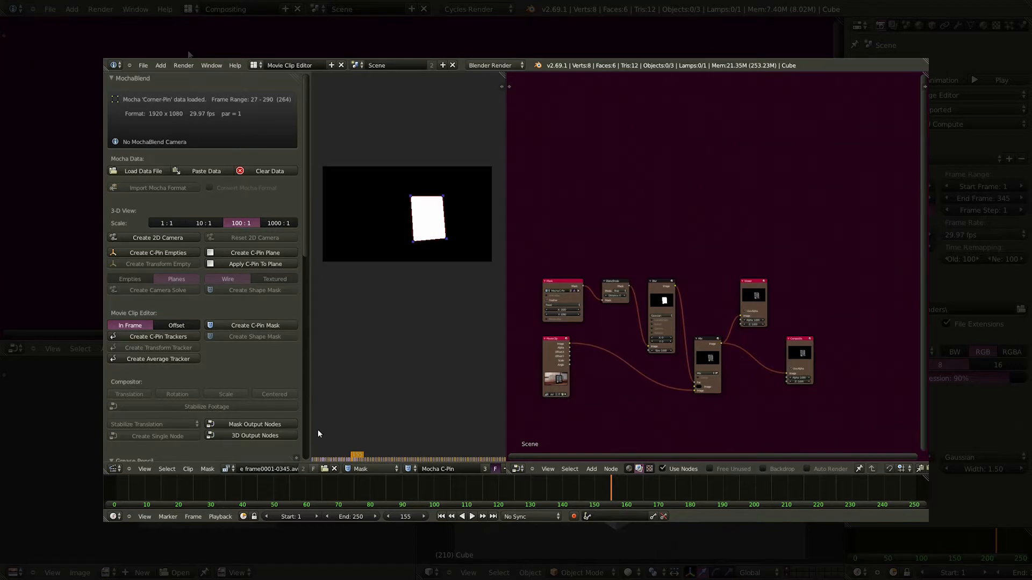
left_click(282, 436)
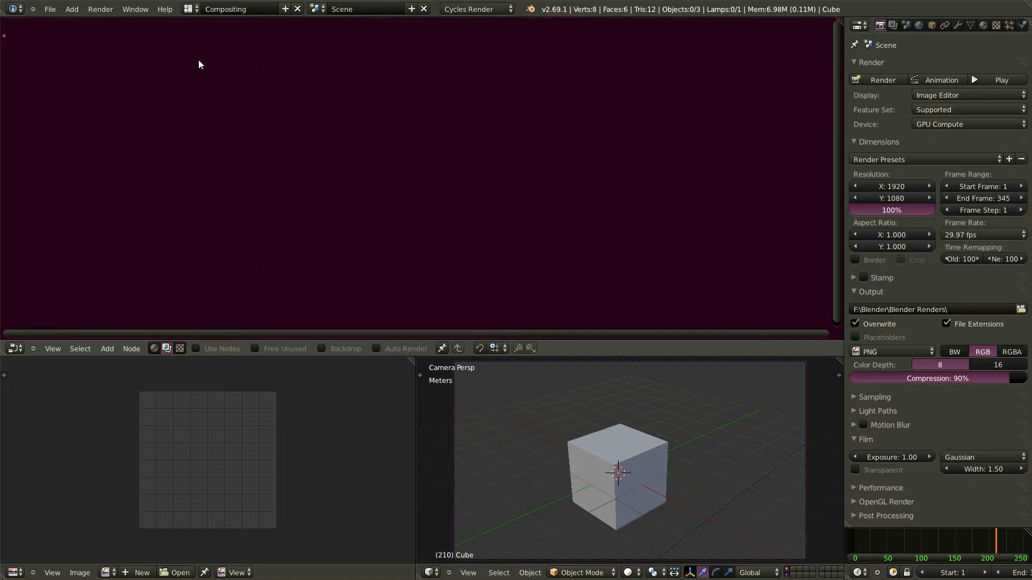
Enable compositing nodes for the scene and delete the Render Layers node
left_click(196, 349)
left_click(299, 49)
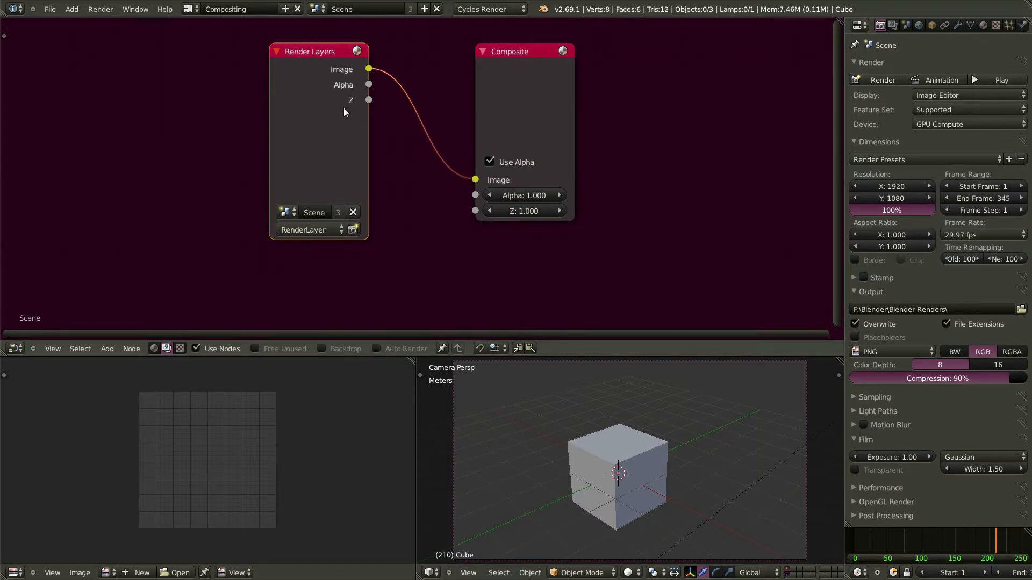
key("x")
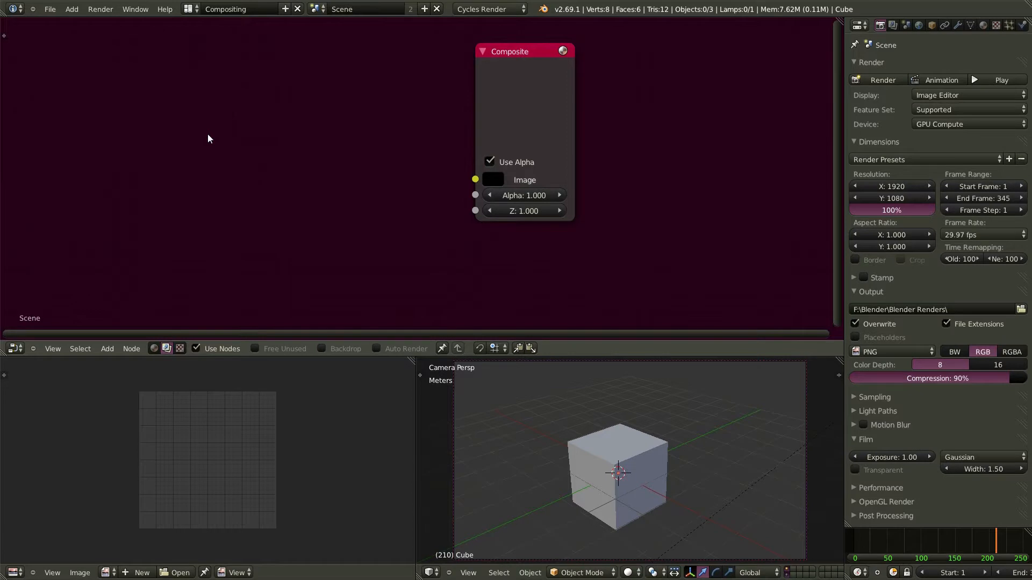
Add a Movie Clip input node well left of the Composite node and load Picture frame Fields.mov into it
key("shift+a")
mouse_move(191, 124)
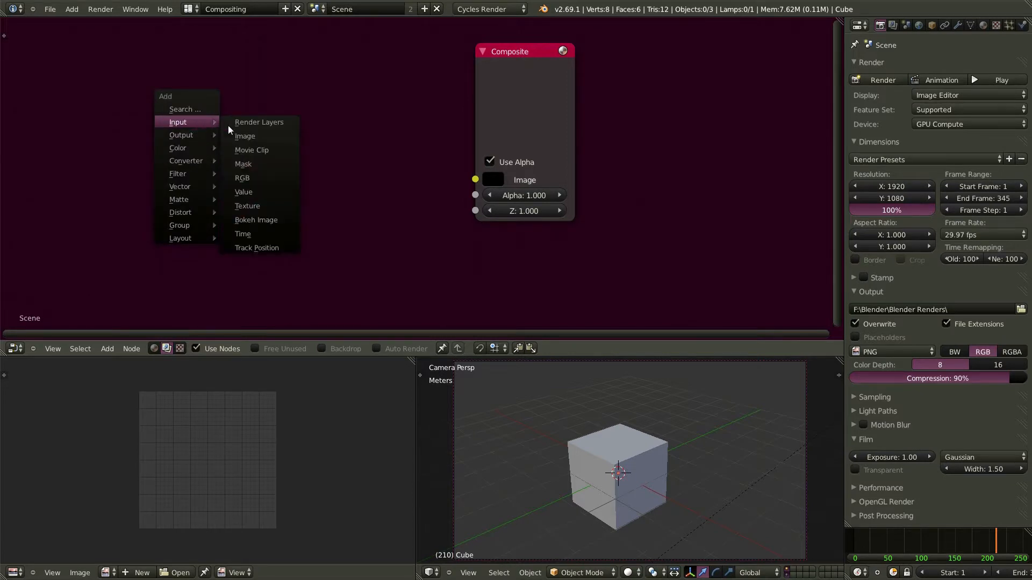
left_click(257, 151)
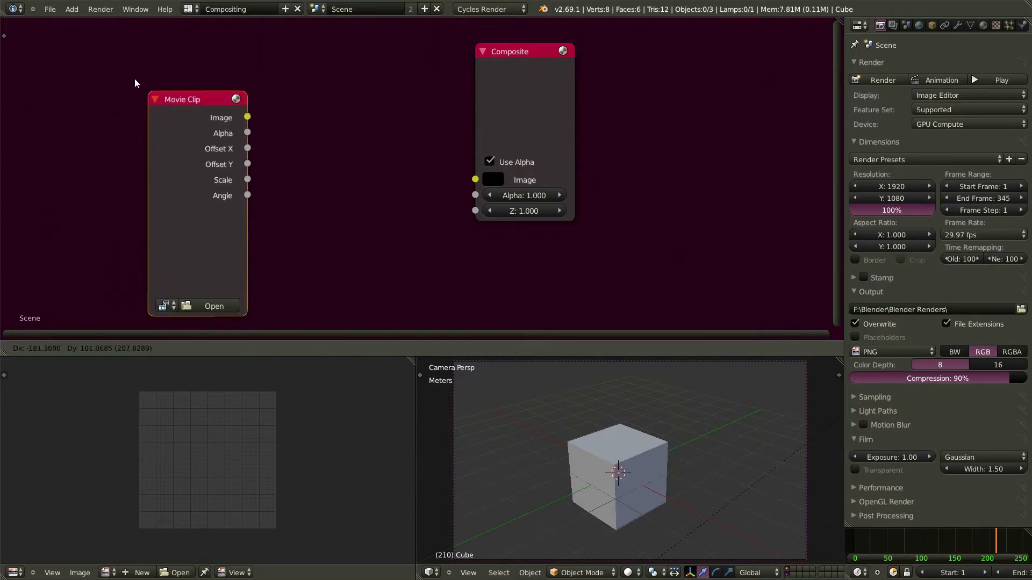
left_click(135, 123)
left_click(138, 264)
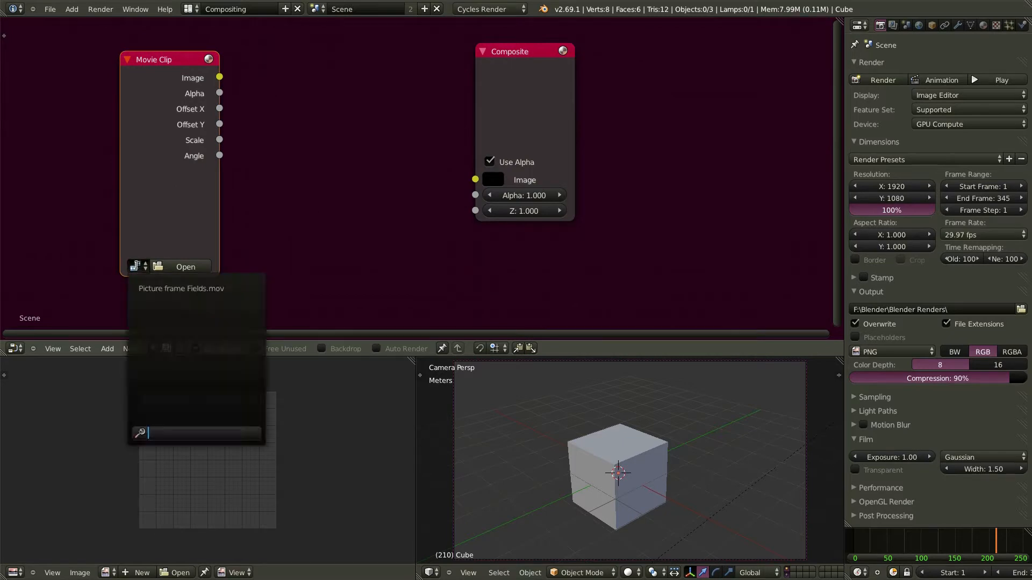
left_click(180, 288)
left_click_drag(164, 57, 110, 56)
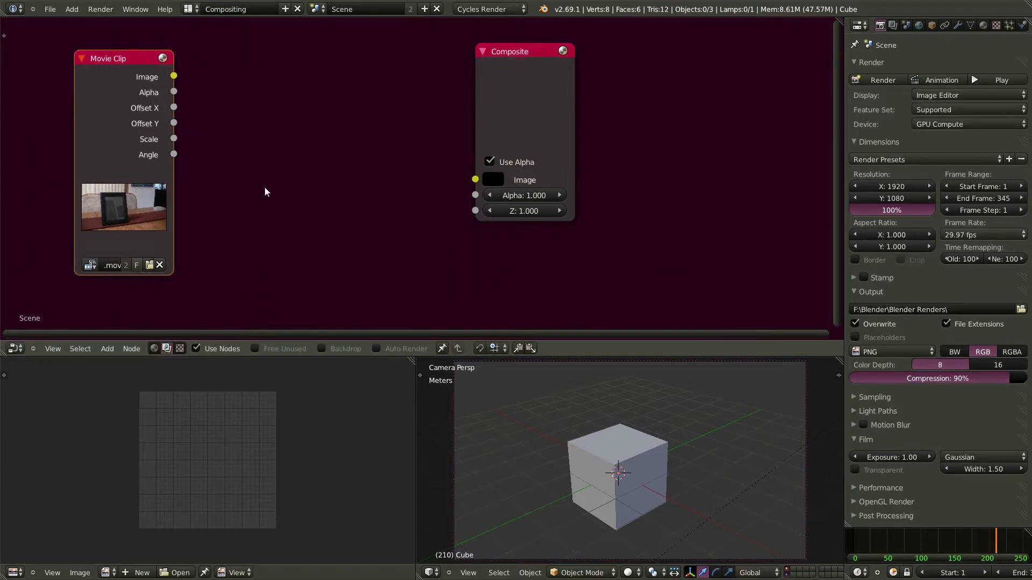
Add a Mask input node between the Movie Clip and Composite nodes and assign the Mocha C-Pin mask to it
key("shift+a")
mouse_move(265, 188)
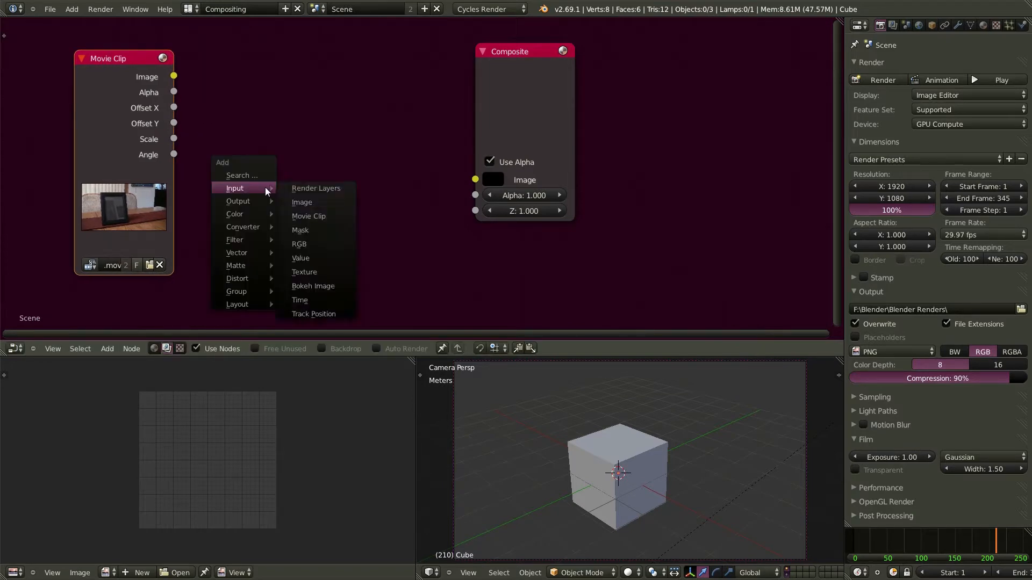
left_click(314, 229)
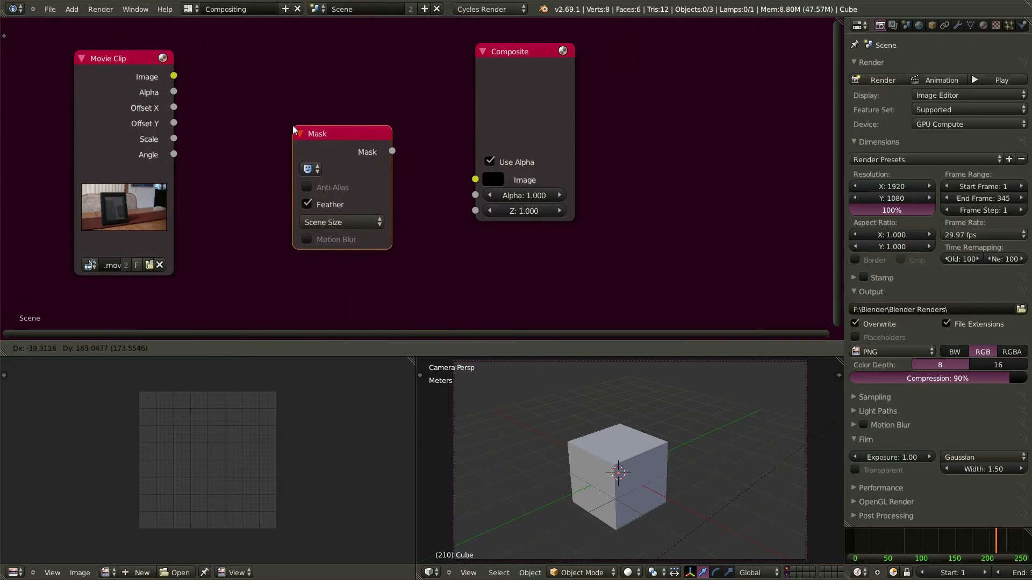
left_click(276, 30)
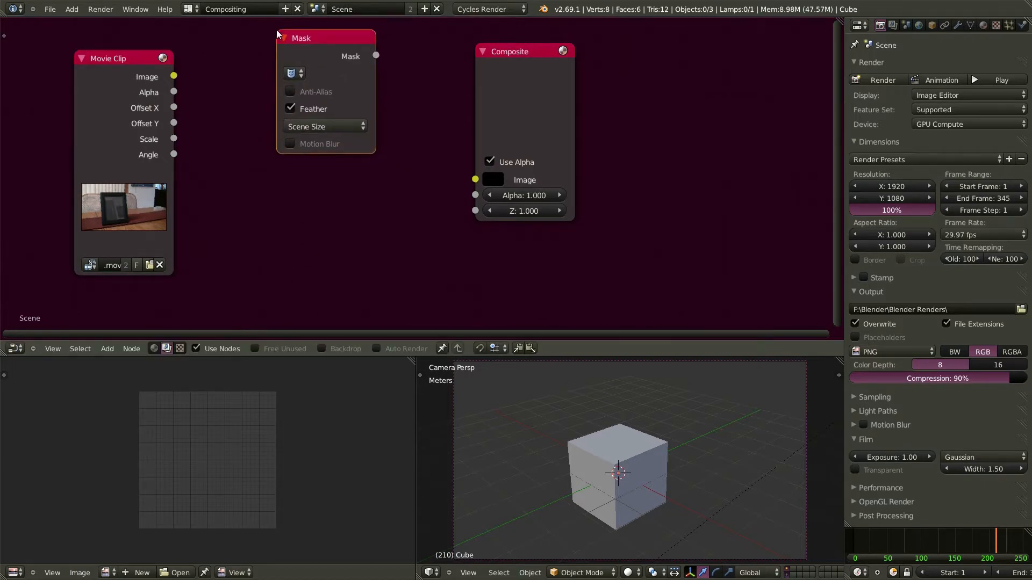
left_click(294, 73)
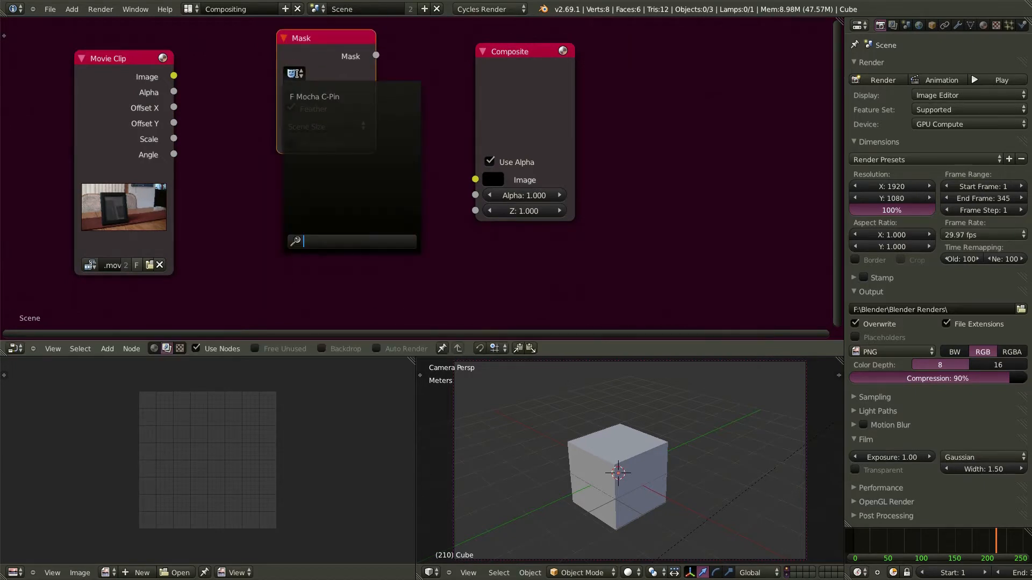
left_click(305, 96)
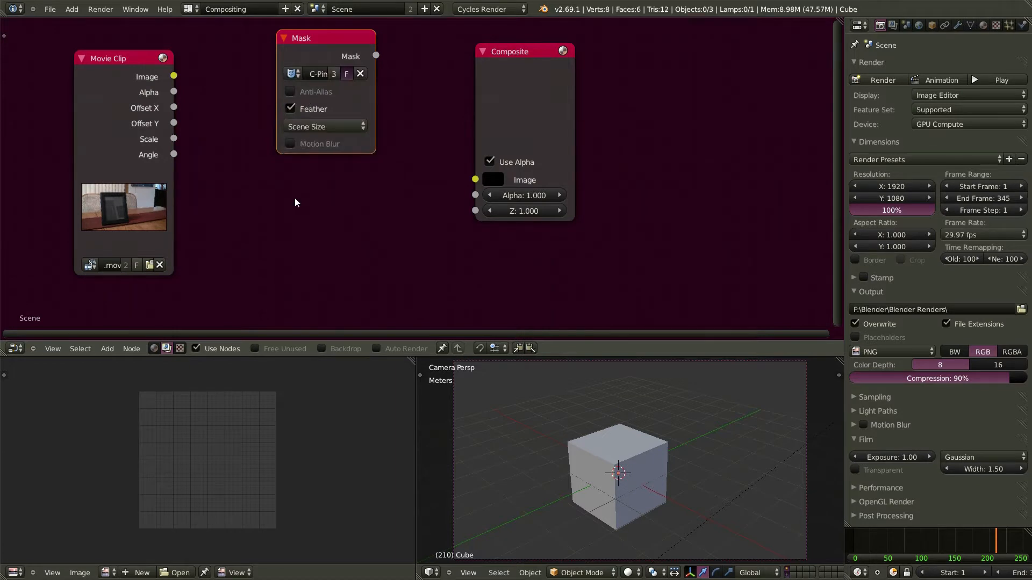
Add an Alpha Over color node and place it just below the Mask node
scroll(294, 198, "down", 3)
scroll(295, 198, "down", 1)
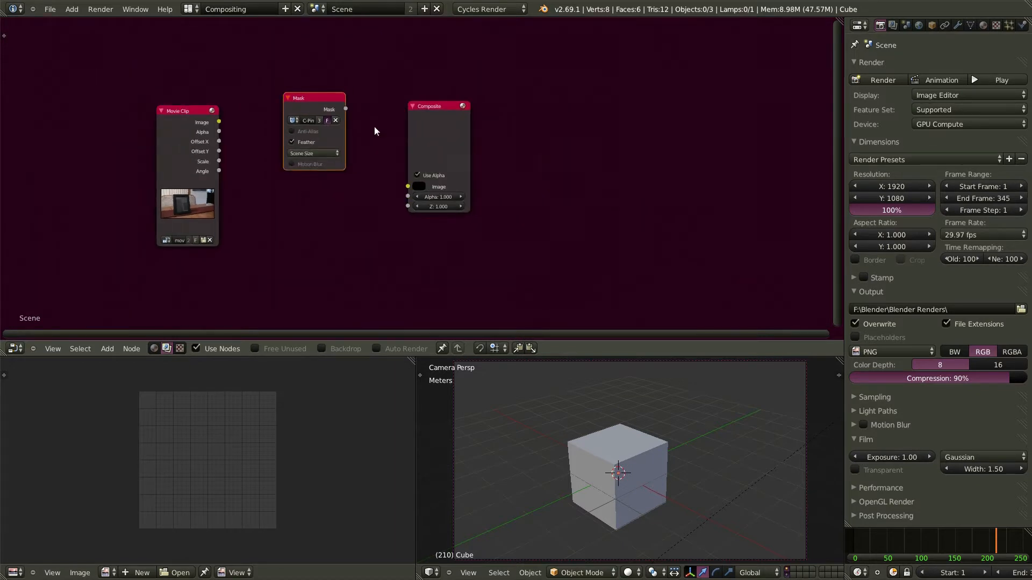
key("shift+a")
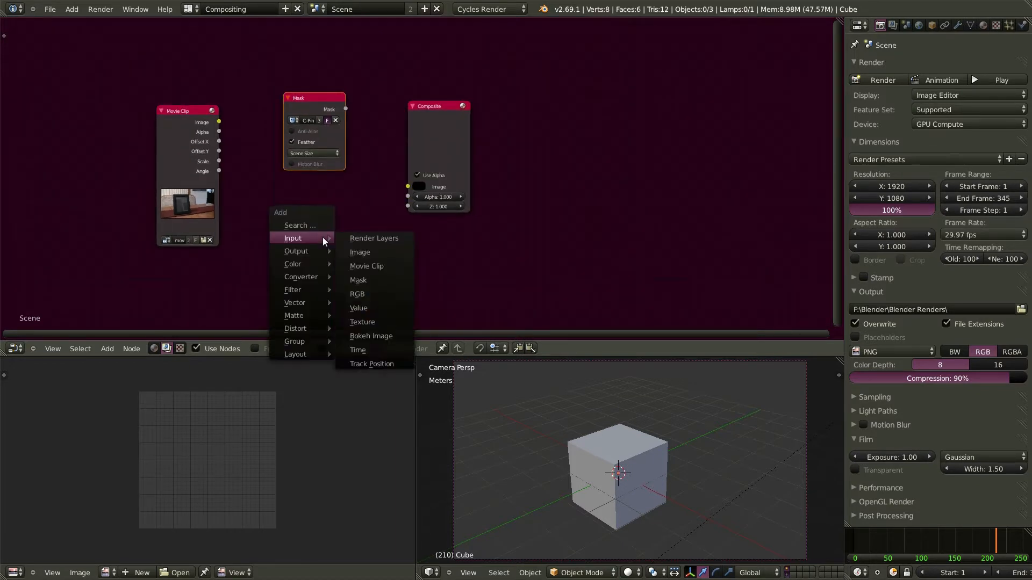
mouse_move(314, 259)
left_click(372, 276)
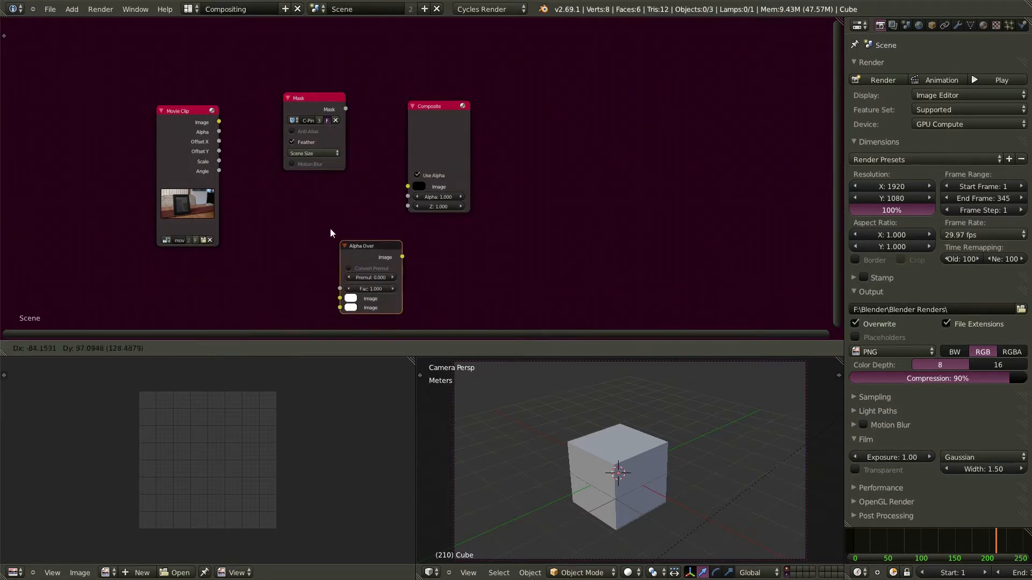
left_click(321, 210)
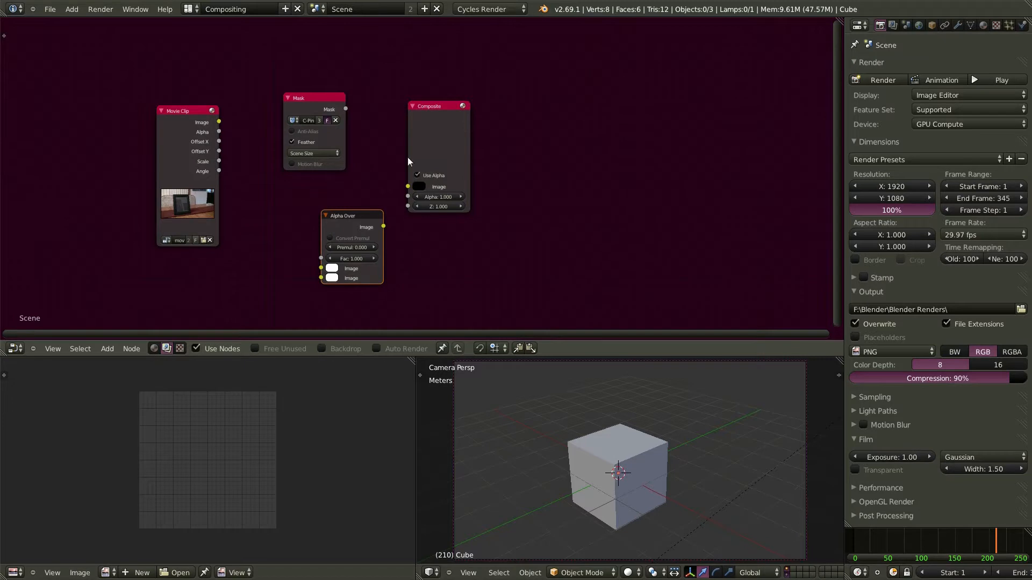
Move the Composite node far to the right and add a Viewer output node in the gap beside the Mask node
left_click_drag(431, 105, 696, 91)
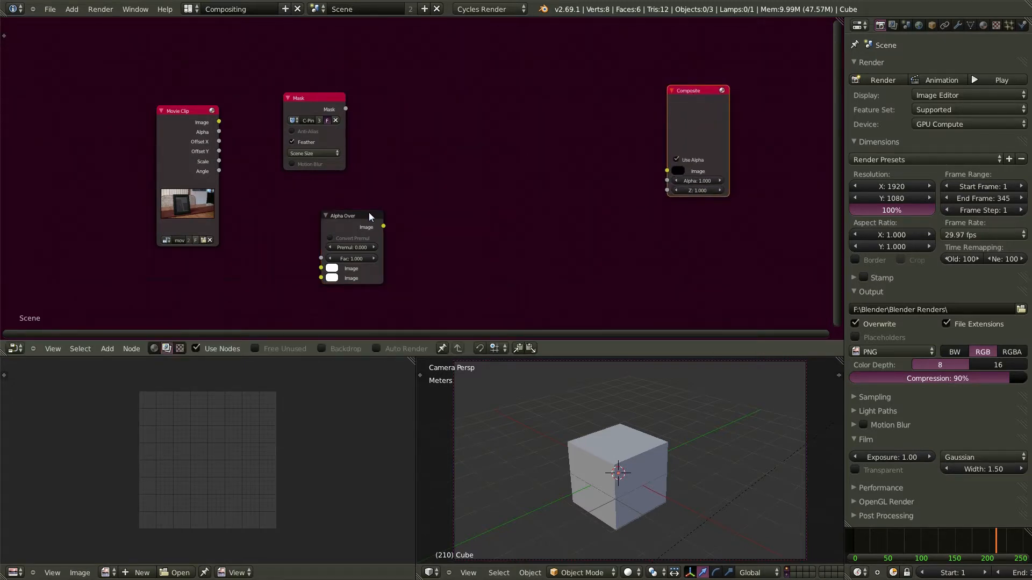
key("shift+a")
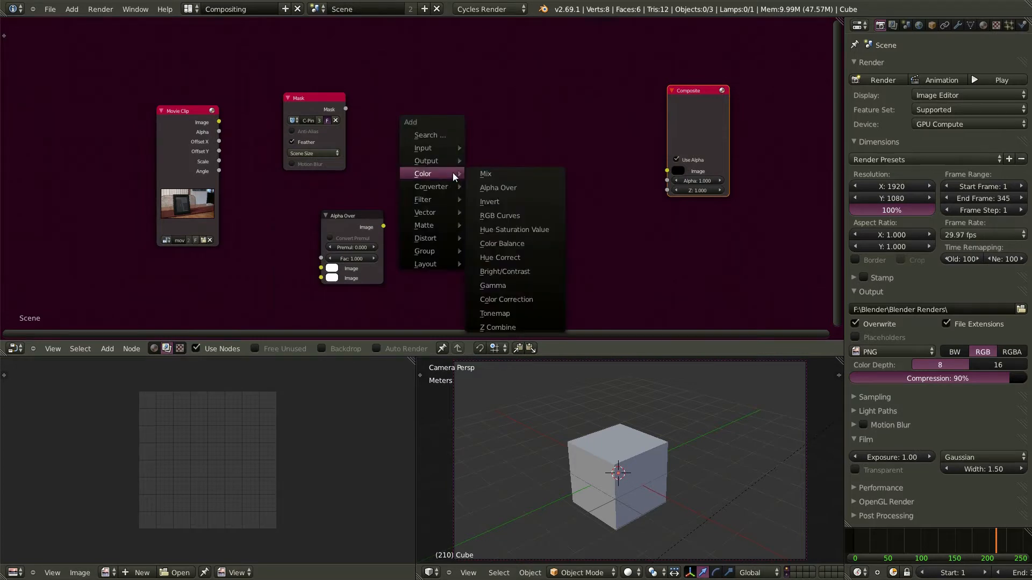
mouse_move(449, 163)
left_click(489, 174)
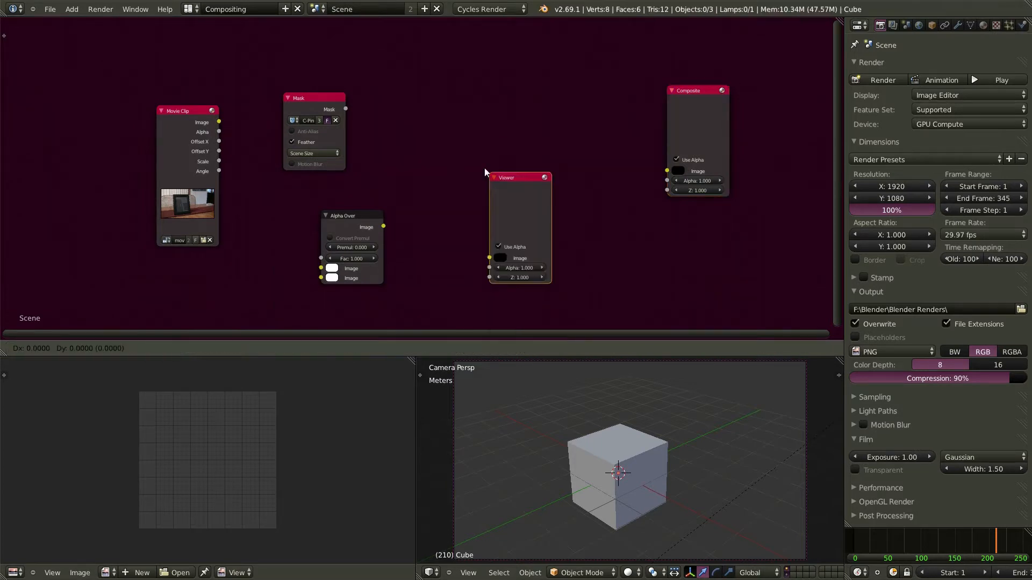
left_click(455, 115)
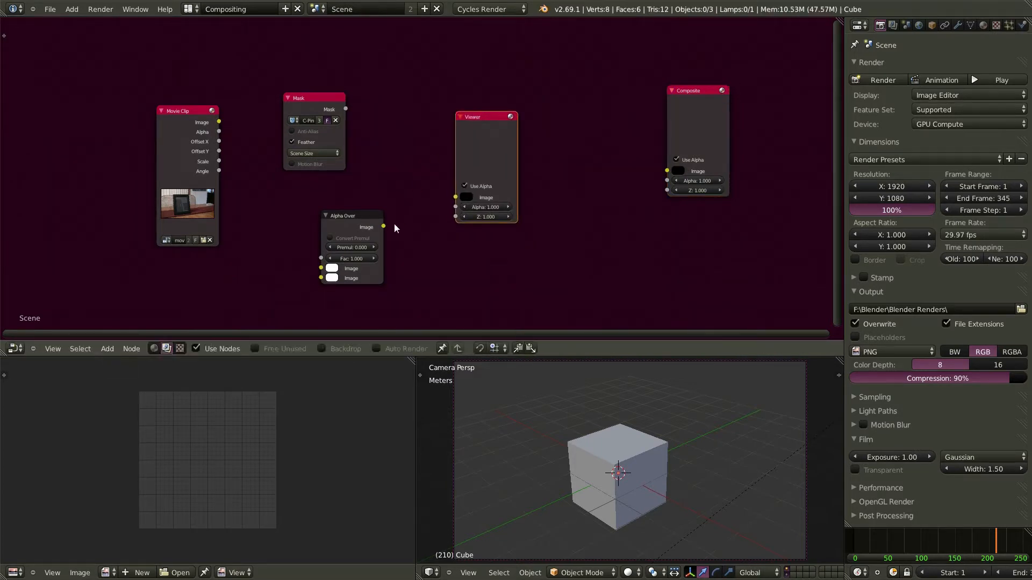
Link Alpha Over's Image output to the Viewer's Image input and move the Movie Clip node further up and left
left_click_drag(436, 201, 457, 197)
left_click_drag(192, 112, 156, 92)
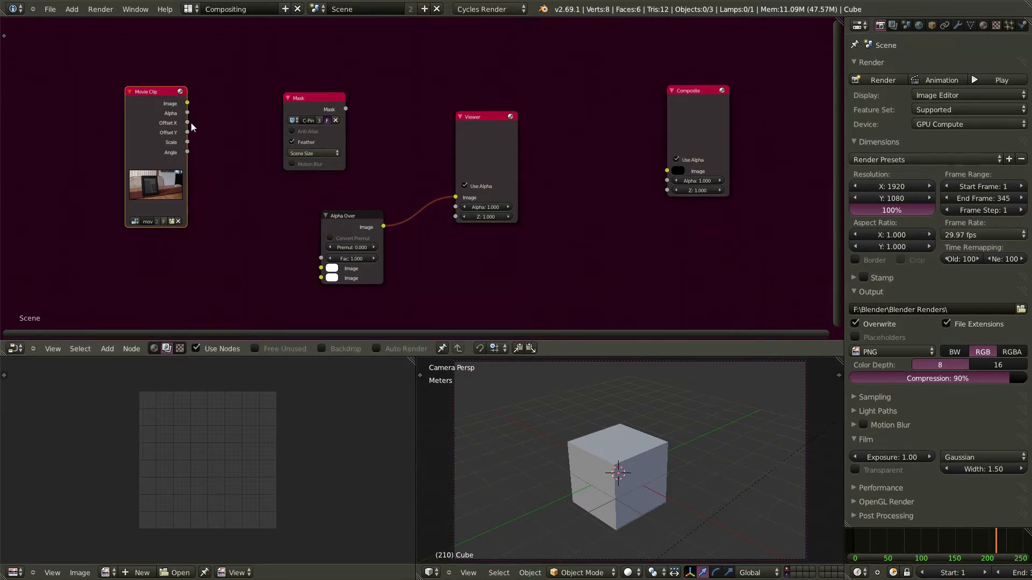
Link Movie Clip's Image output to Alpha Over's lower Image input and Mask's output to Fac, spacing the Mask and Alpha Over nodes apart
left_click_drag(230, 163, 319, 279)
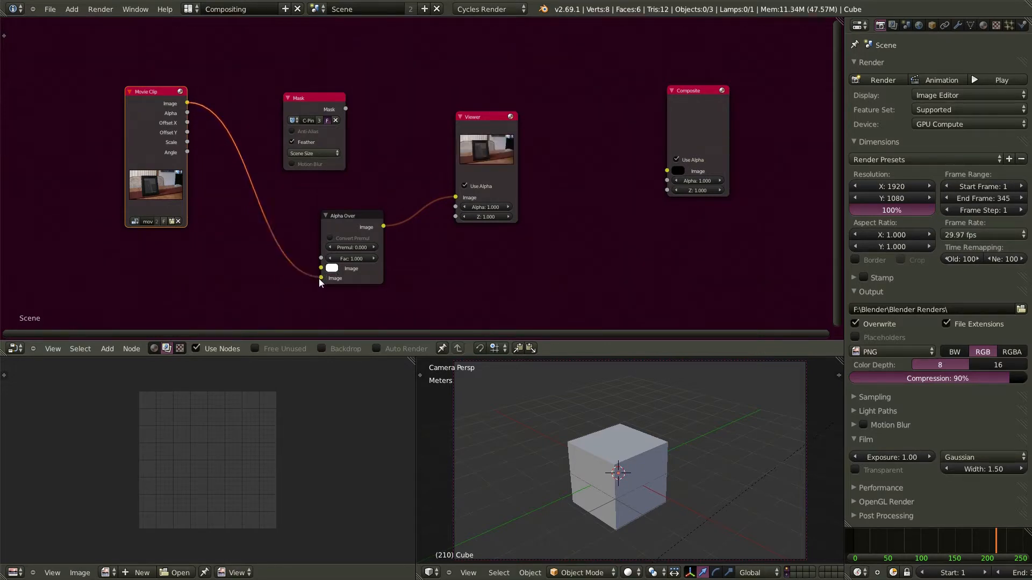
left_click_drag(320, 92, 318, 258)
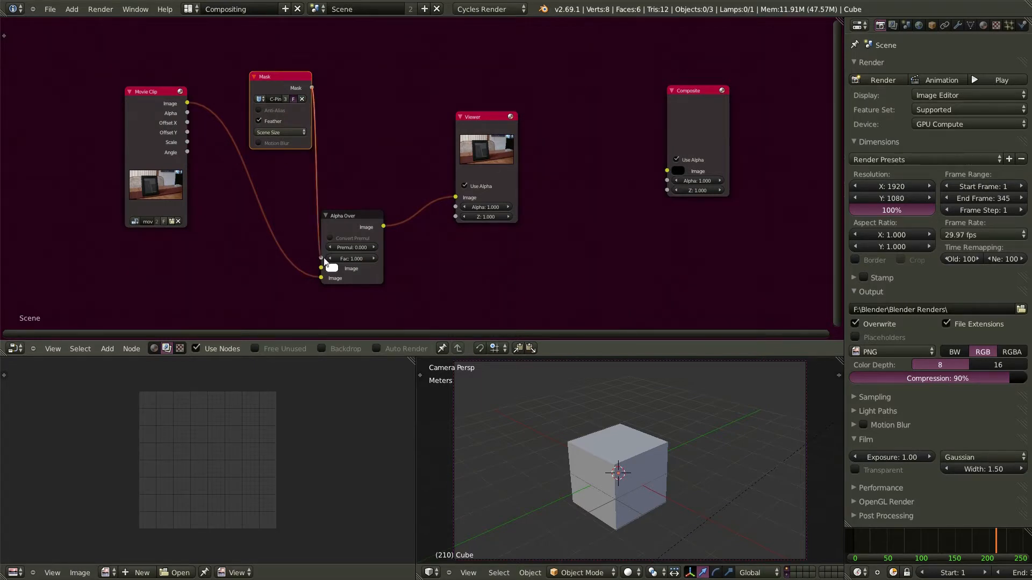
left_click_drag(343, 214, 363, 205)
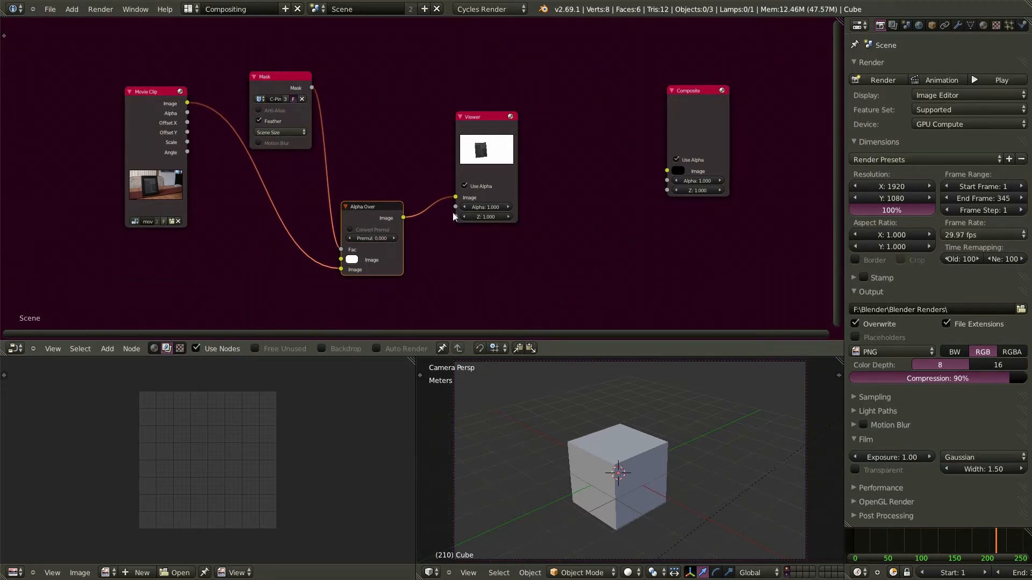
Display the Viewer Node in the image editor, go to frame 199 and fit the whole masked frame in view
left_click(478, 115)
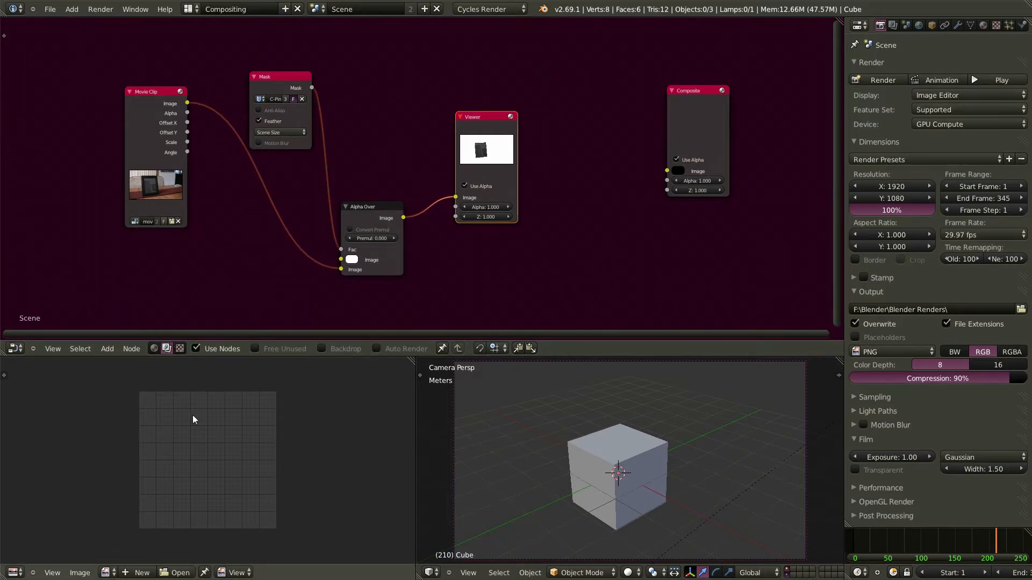
left_click(107, 571)
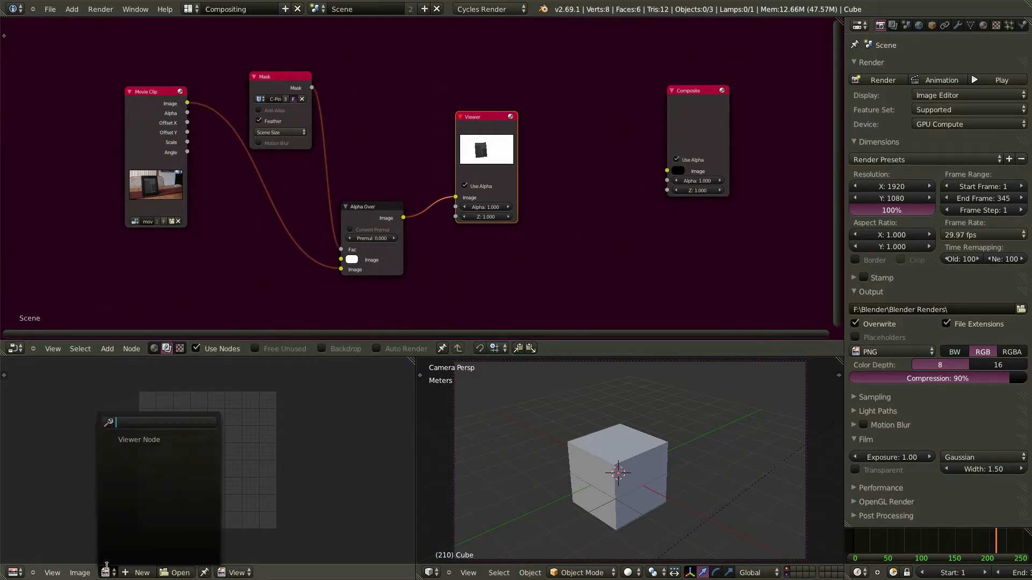
left_click(144, 439)
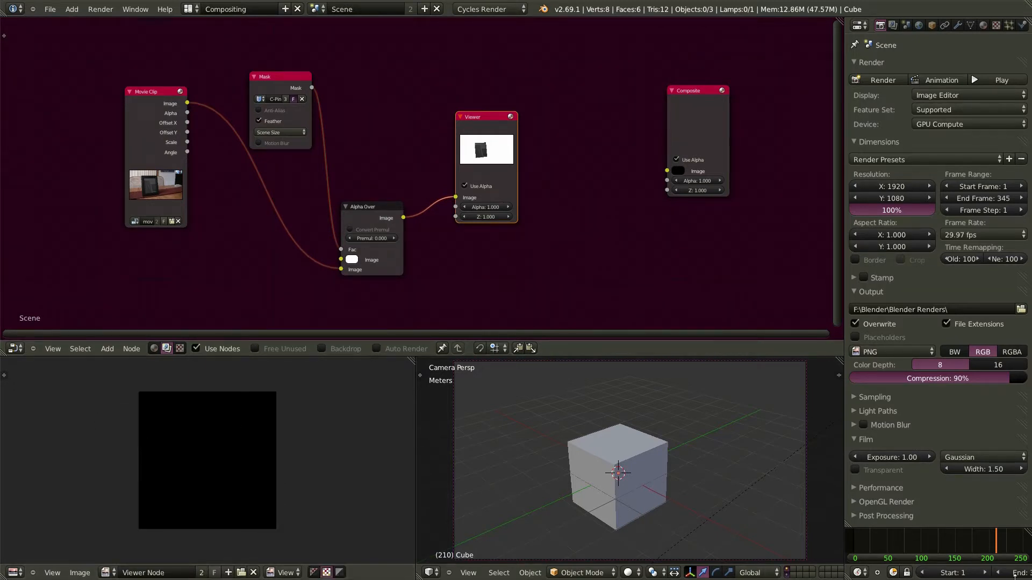
left_click(989, 538)
left_click_drag(989, 537, 988, 537)
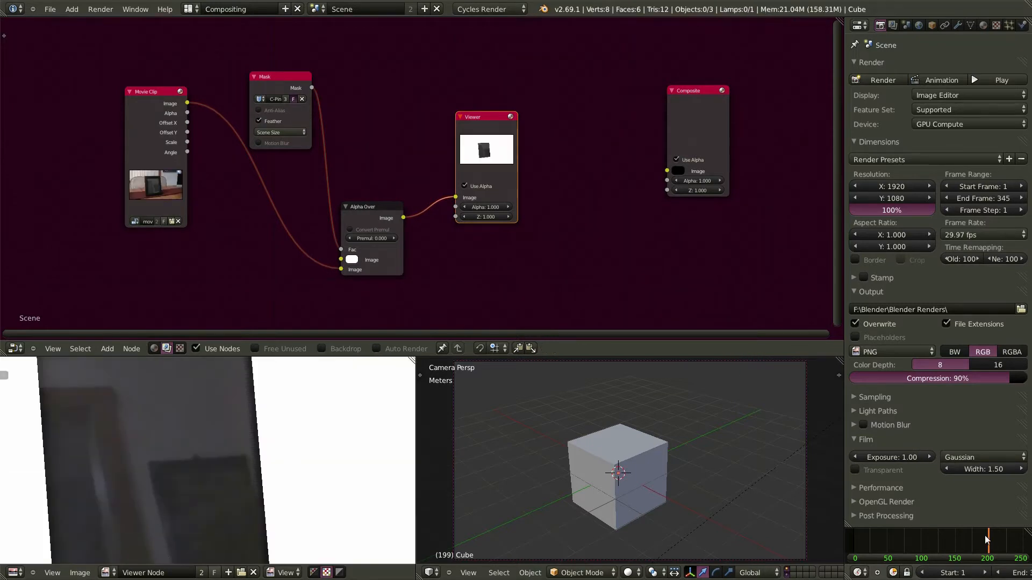
scroll(228, 450, "down", 5)
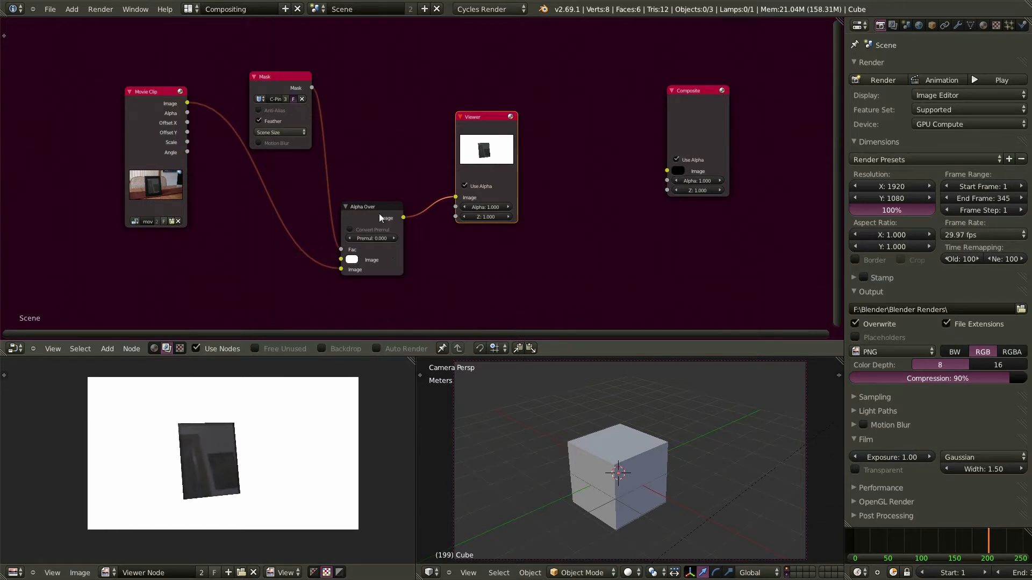
Set Alpha Over's upper Image colour to a light blue
left_click(351, 260)
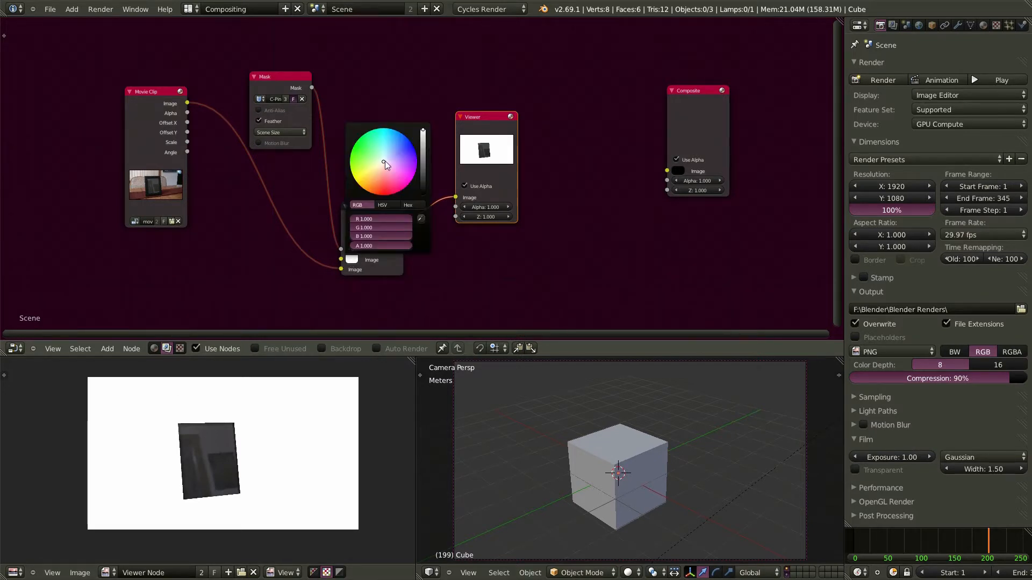
left_click_drag(383, 163, 404, 146)
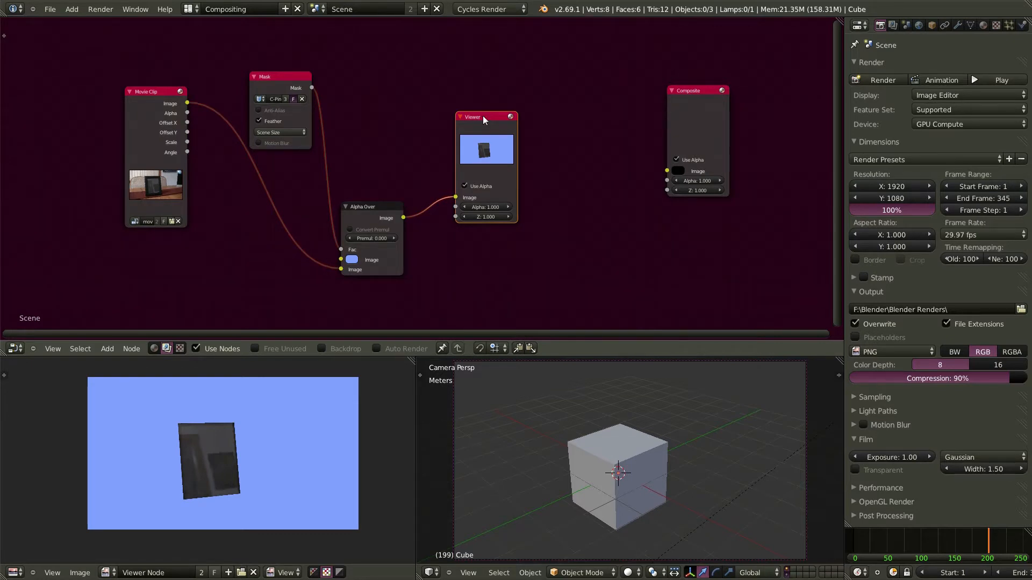
Duplicate the Viewer node to the area above Alpha Over, link the Mask output to its Image input and make it the active viewer
key("shift+d")
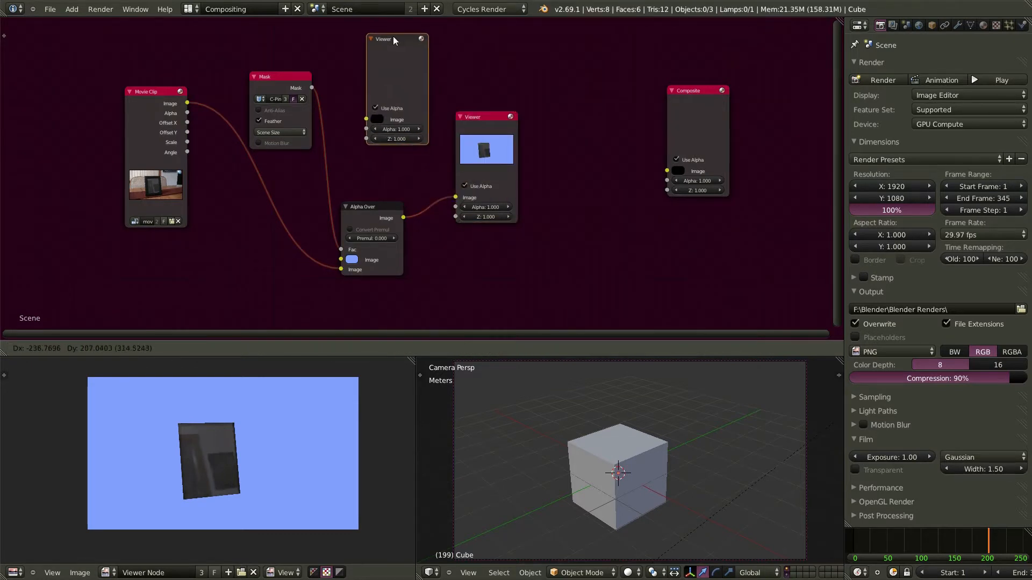
left_click(394, 25)
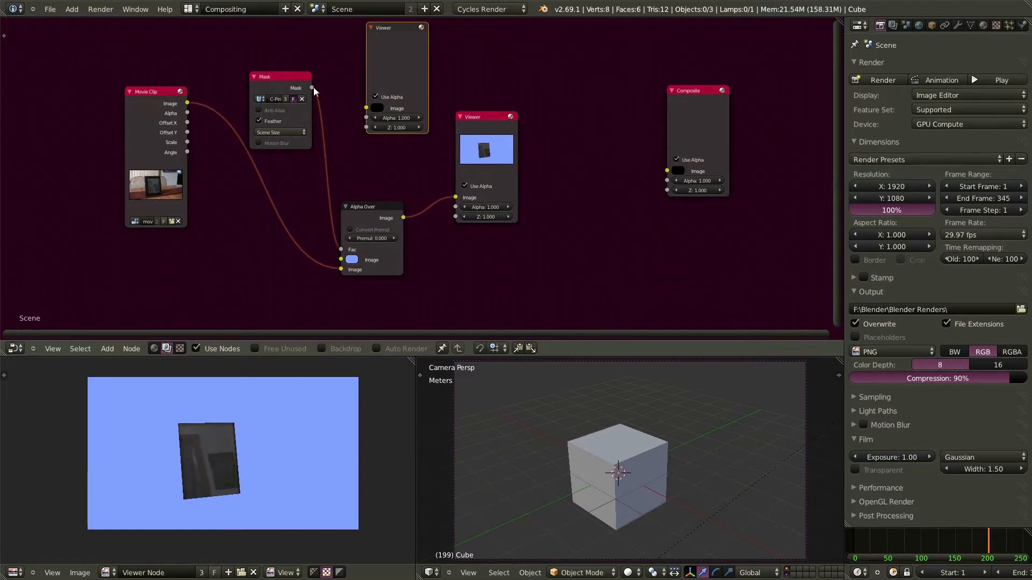
left_click_drag(324, 91, 346, 103)
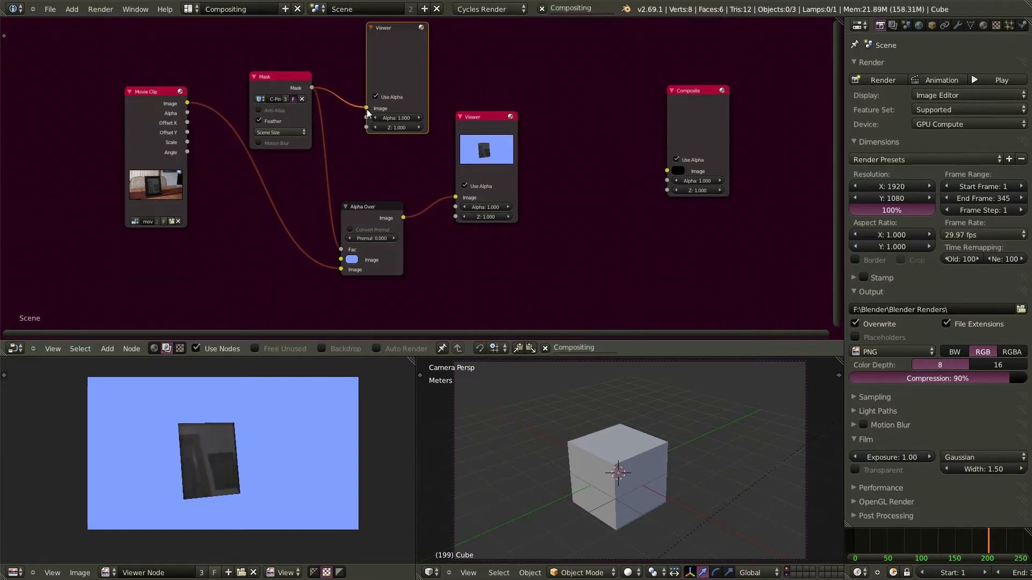
left_click(389, 27)
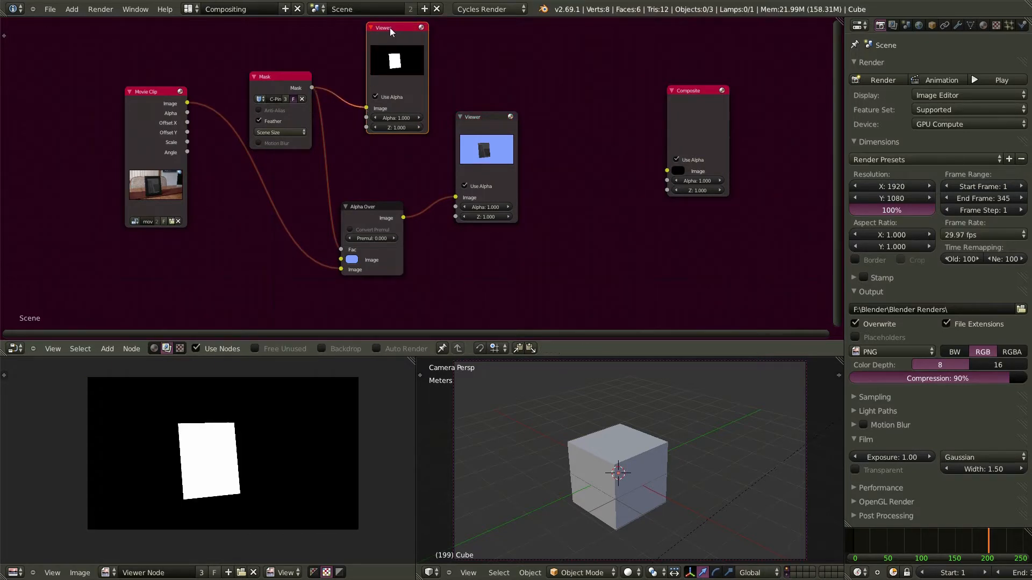
Turn on the compositor backdrop and try zooming it out and back in
left_click(323, 347)
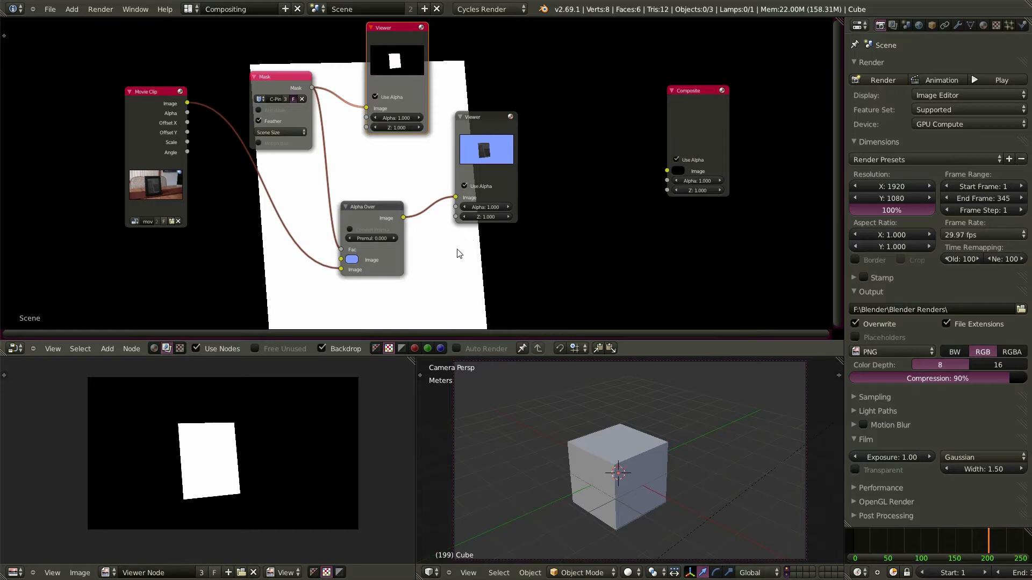
key("alt+v")
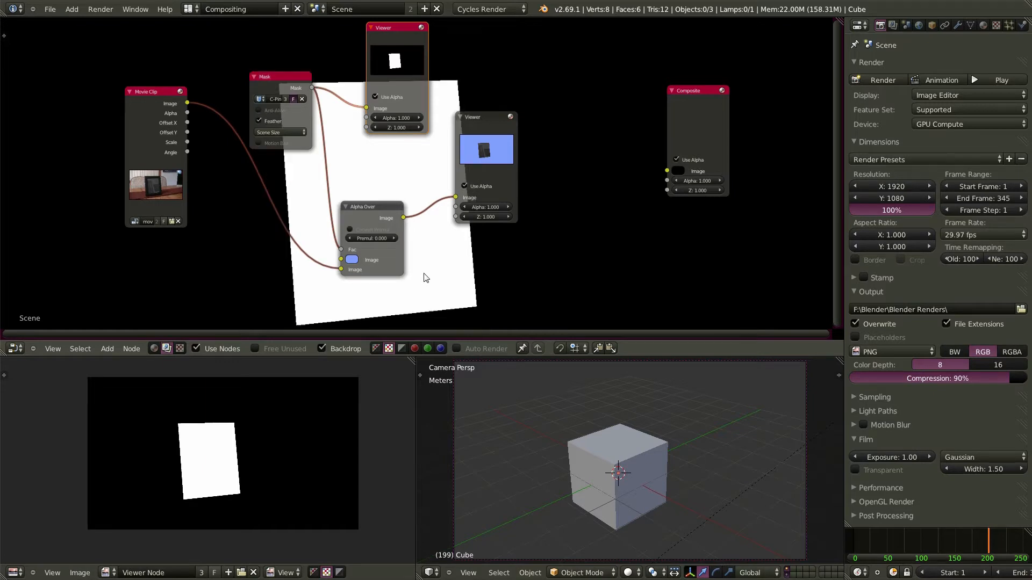
key("v")
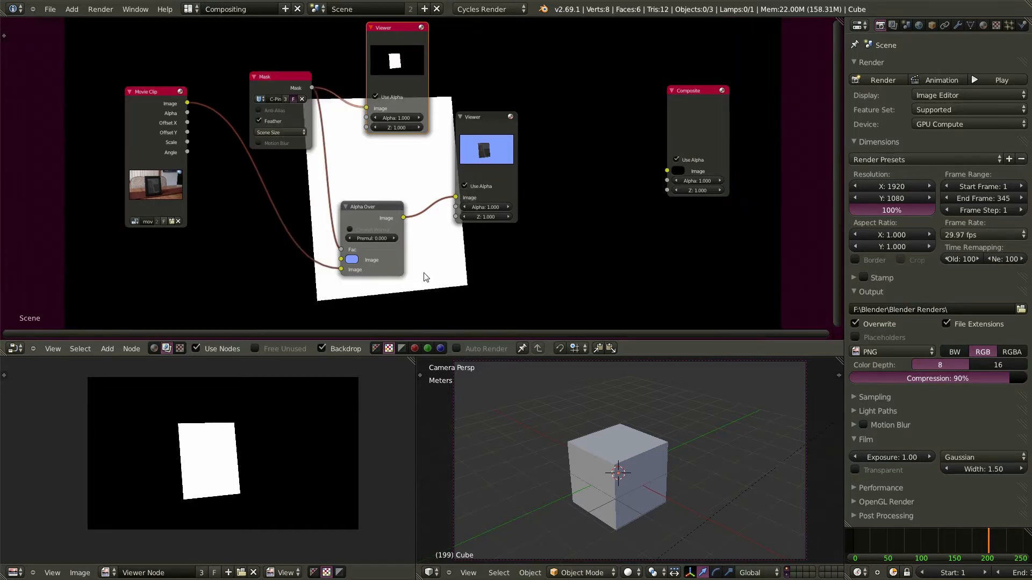
key("v")
key("v")
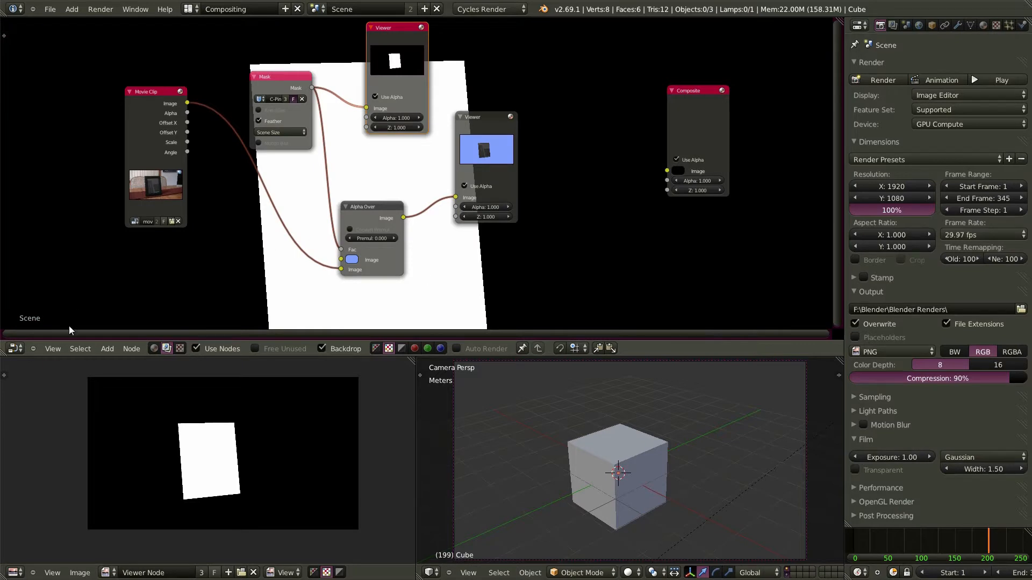
Show the node editor's properties sidebar and set the backdrop zoom to 0.79
left_click(56, 349)
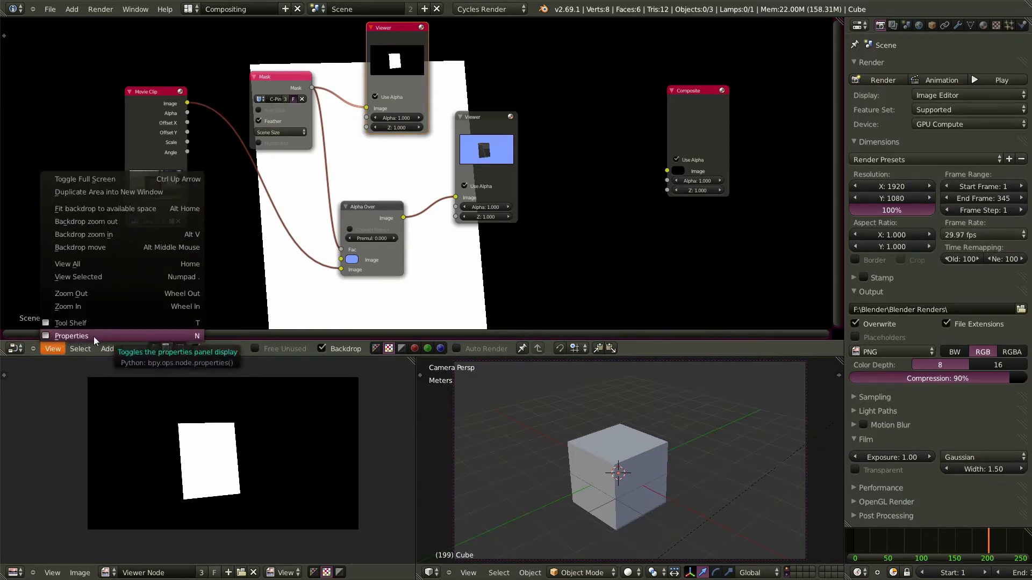
left_click(165, 338)
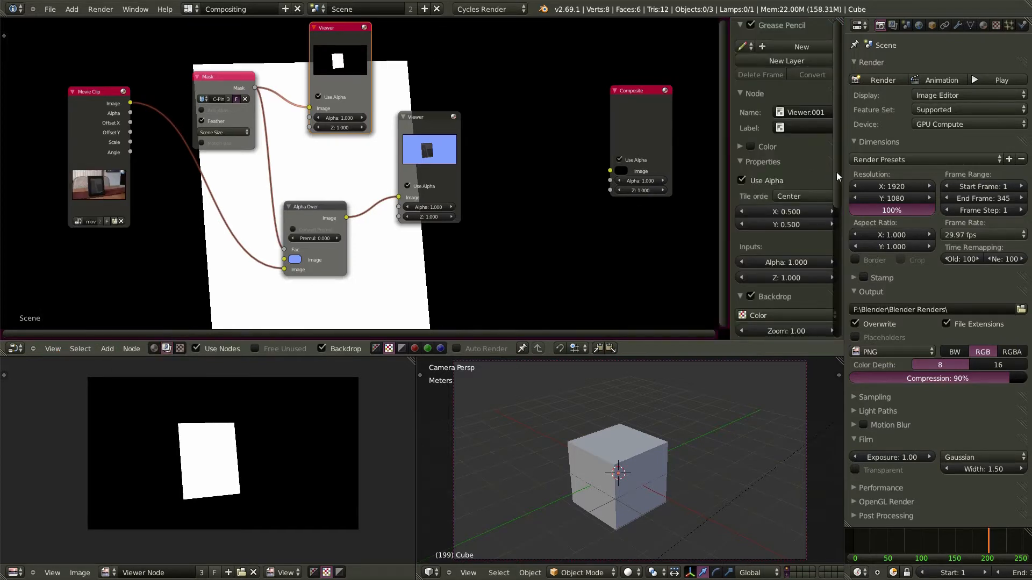
mouse_move(794, 330)
left_mouse_down()
mouse_move(736, 331)
mouse_move(789, 331)
left_mouse_up()
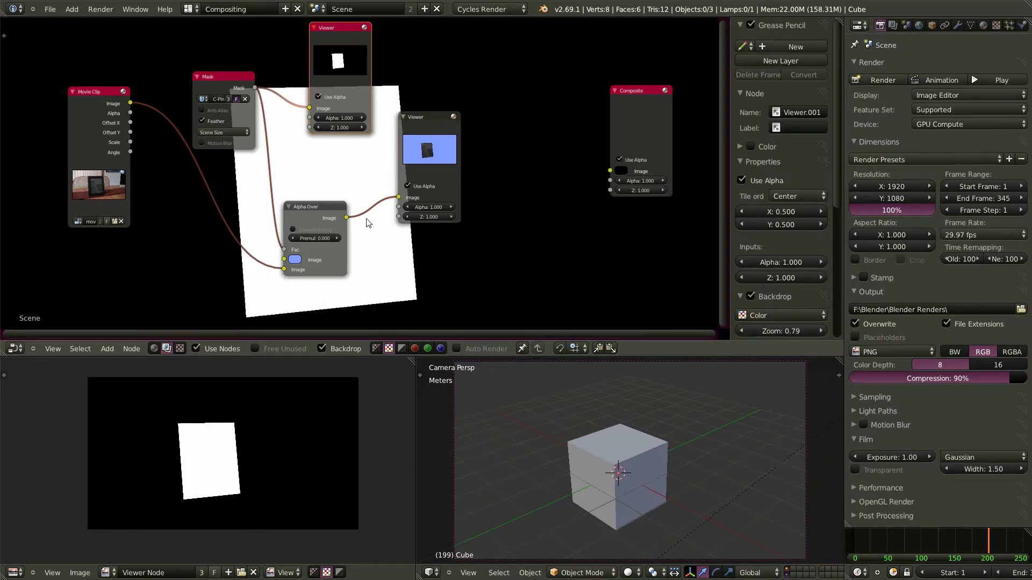
Enable Anti-Alias and Motion Blur on the Mask node, with the backdrop zoom at 1.34, and inspect the mask edges at frame 178
left_click(203, 110)
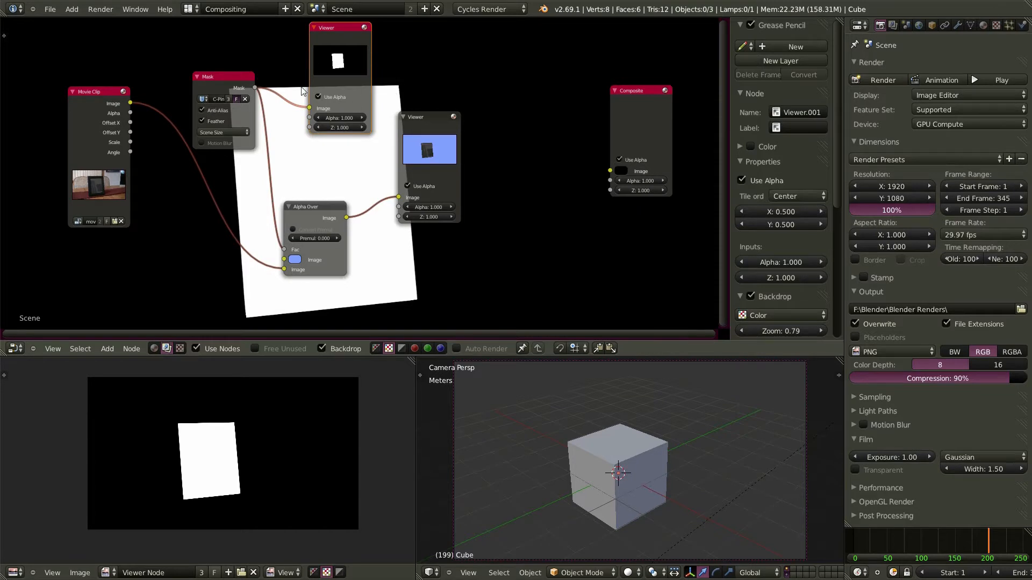
left_click_drag(789, 331, 806, 331)
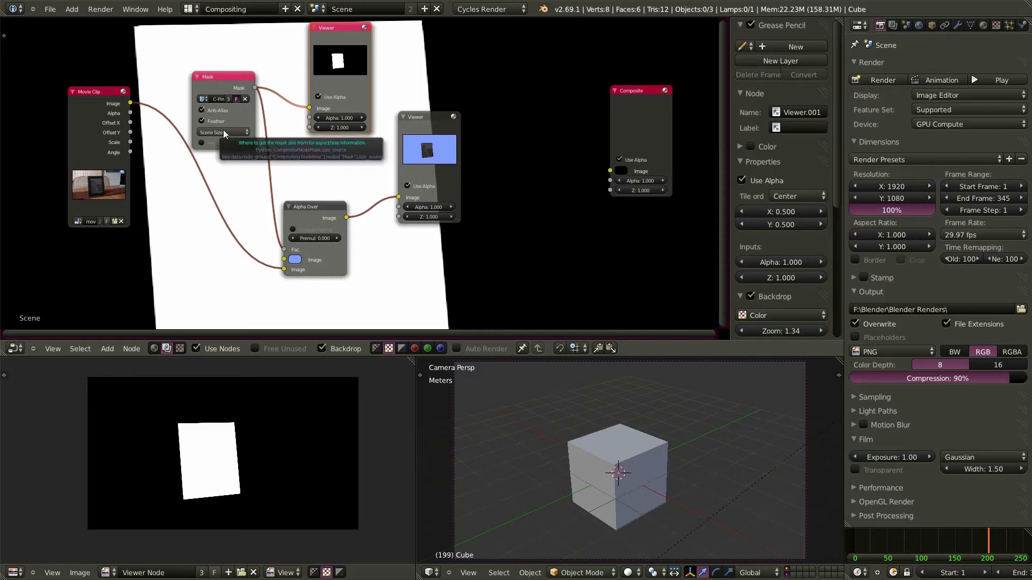
left_click(203, 143)
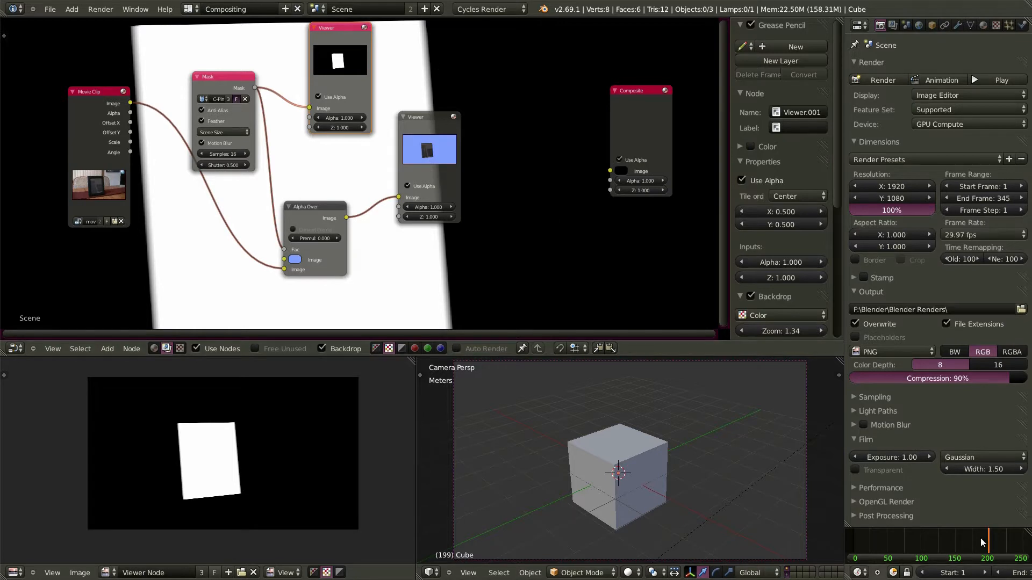
mouse_move(987, 543)
left_mouse_down()
mouse_move(937, 538)
mouse_move(975, 546)
left_mouse_up()
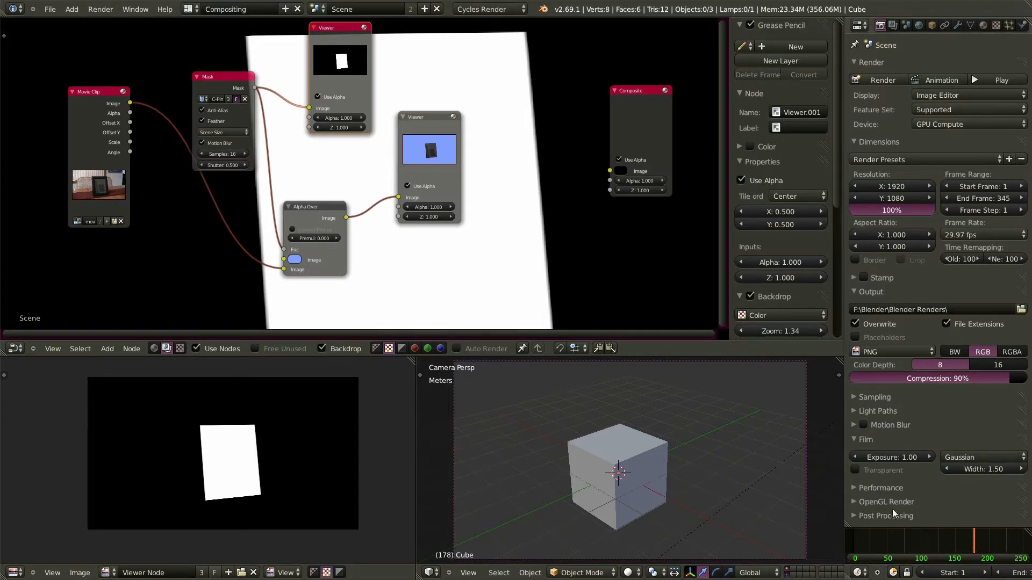
Move the Alpha Over viewer up beside the mask viewer and link Alpha Over's Image output to the Composite node's Image input
left_click_drag(432, 117, 432, 28)
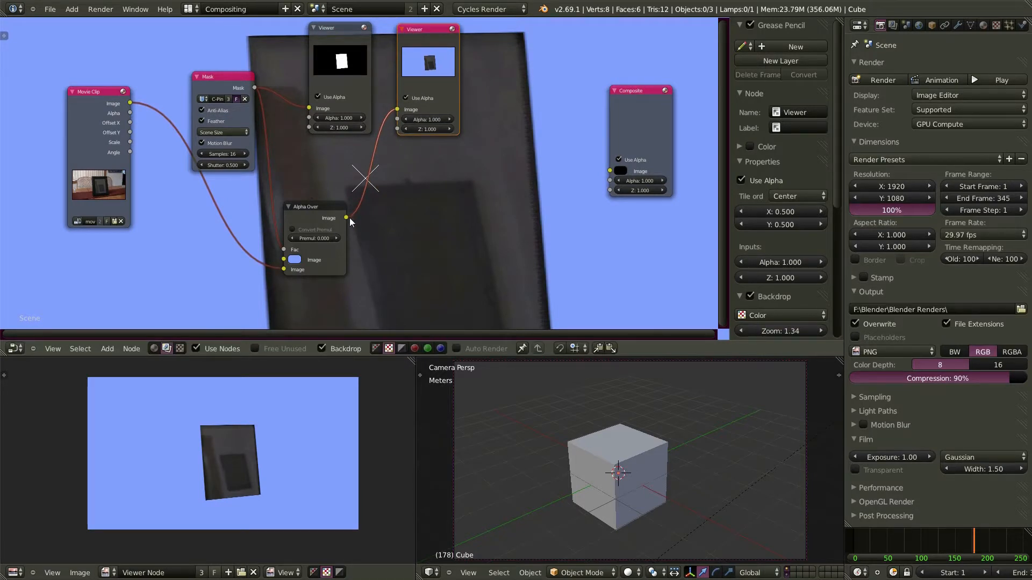
left_click_drag(347, 217, 610, 170)
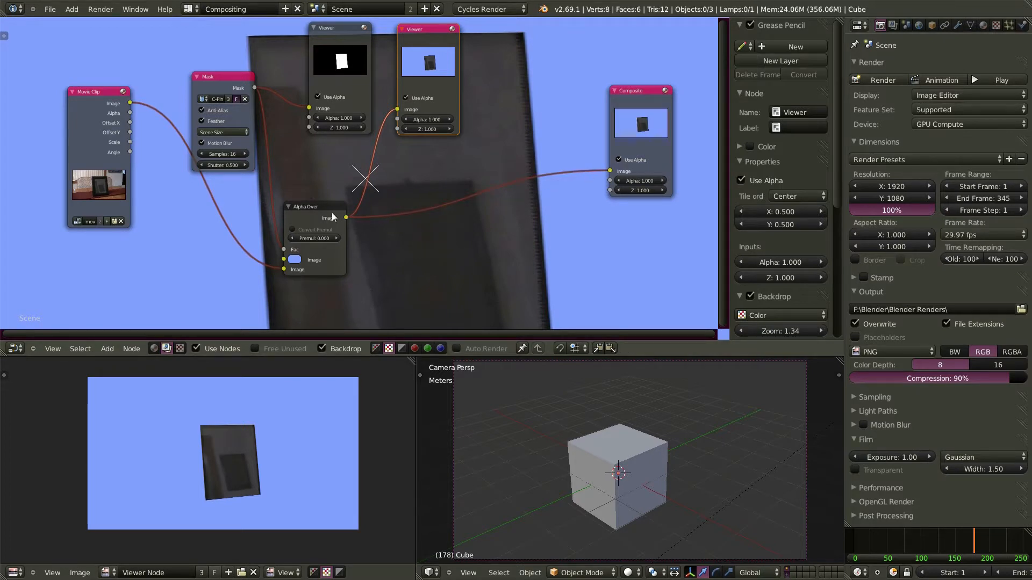
Set Alpha Over's upper Image colour to black and compare the mask and Alpha Over viewers, leaving the Alpha Over viewer active
left_click(295, 260)
left_click_drag(366, 133, 365, 195)
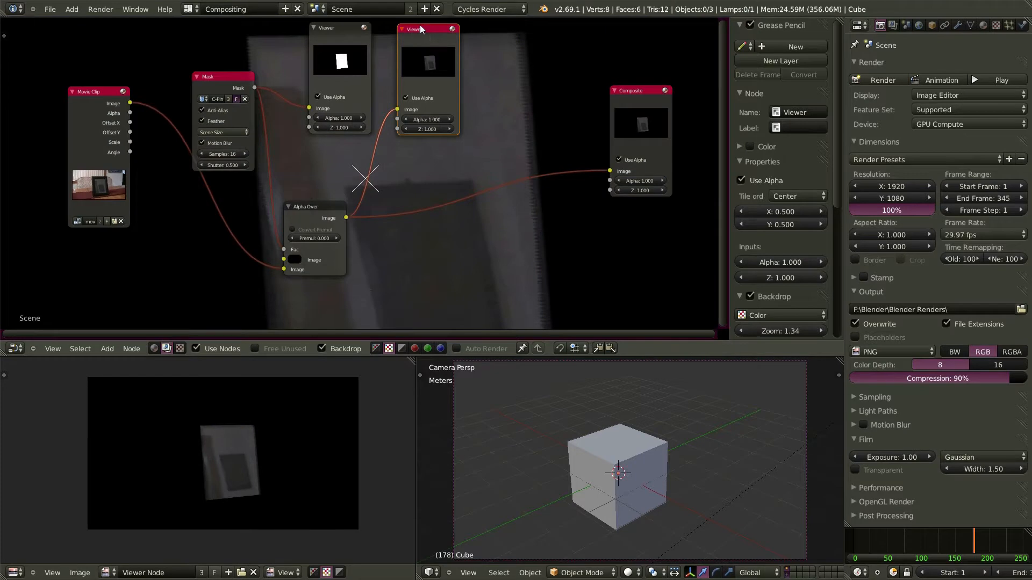
left_click(337, 26)
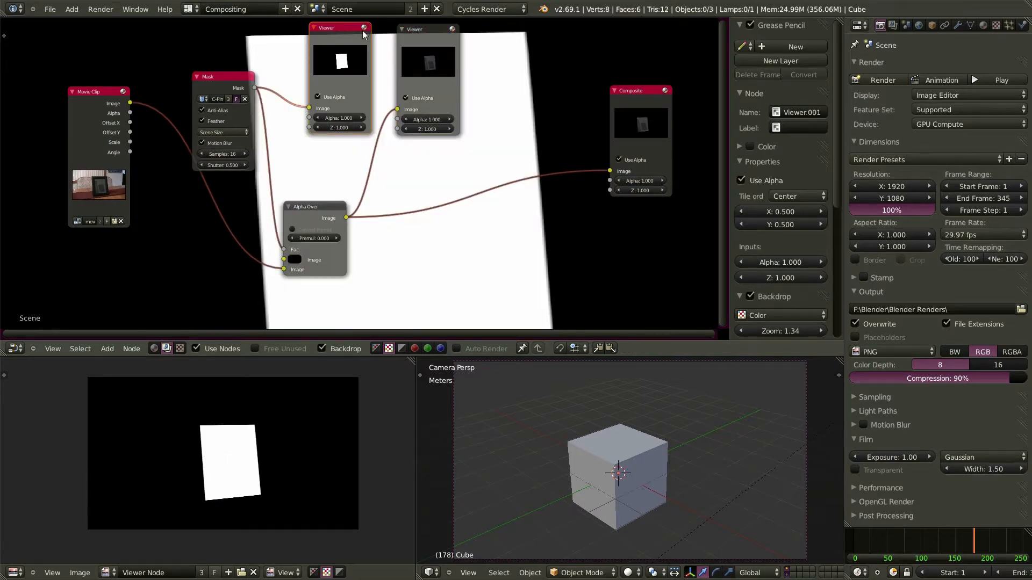
left_click(421, 27)
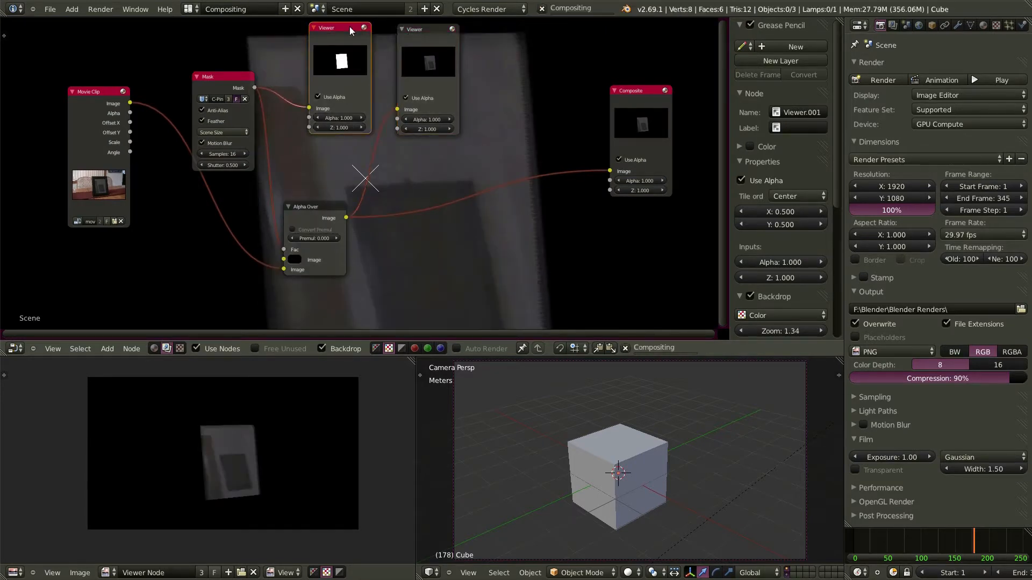
left_click(359, 29)
left_click(425, 27)
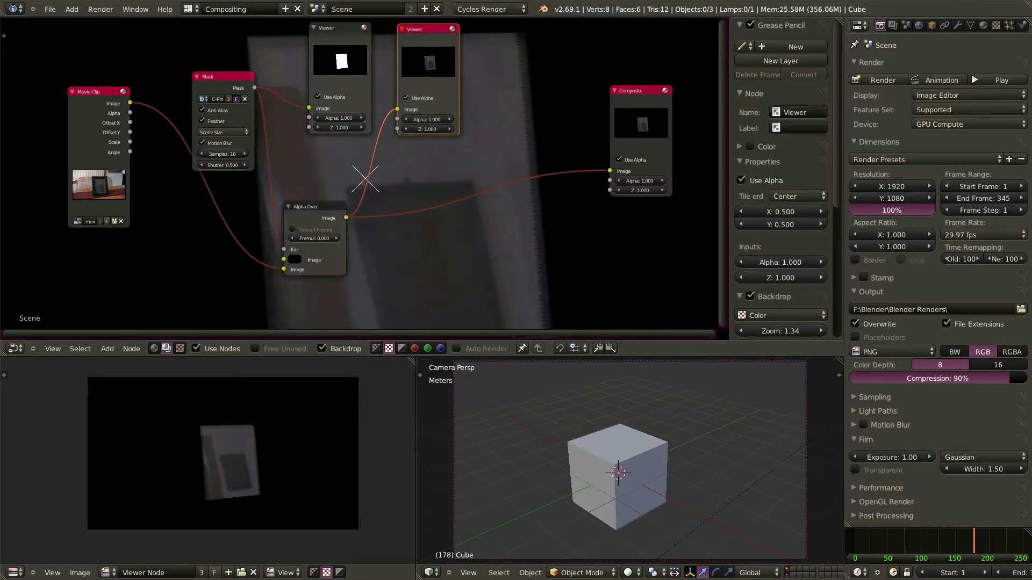
Place an Image node with StarMap-LO.jpg below the Mask node, link it to Alpha Over's upper Image input and check the composite at frame 155
left_click_drag(177, 240, 164, 196)
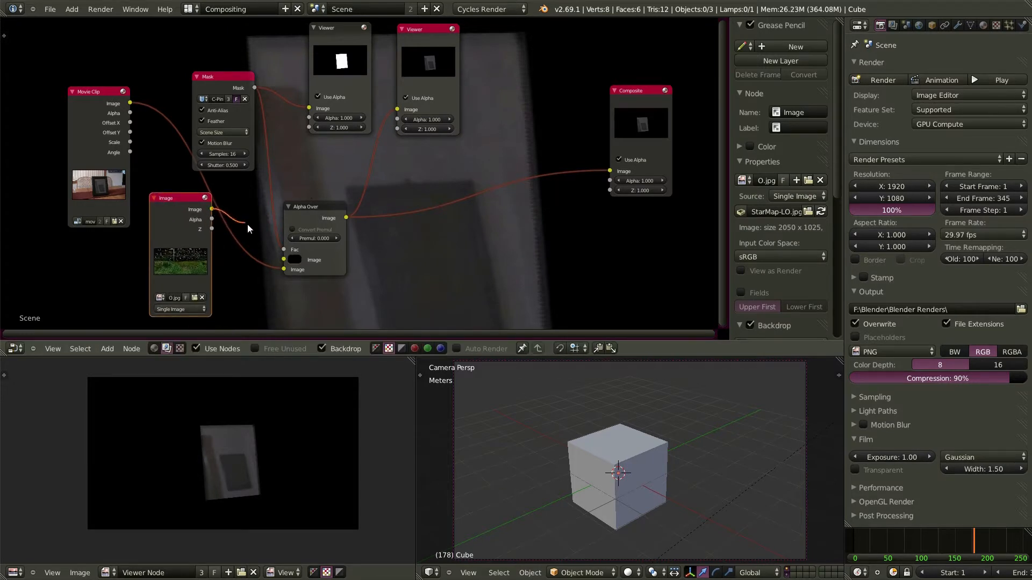
left_click_drag(273, 250, 285, 259)
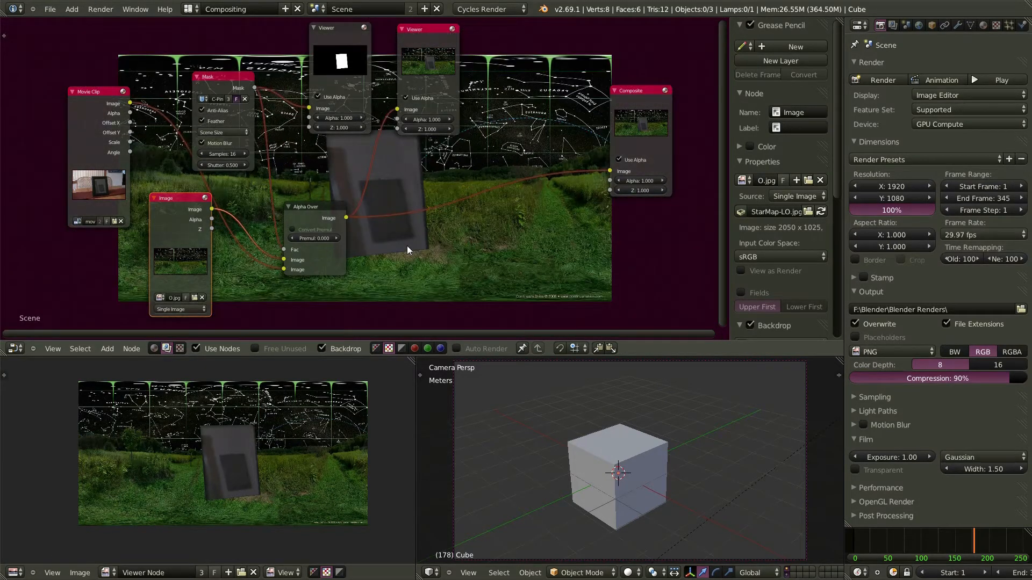
middle_click_drag(413, 251, 387, 172)
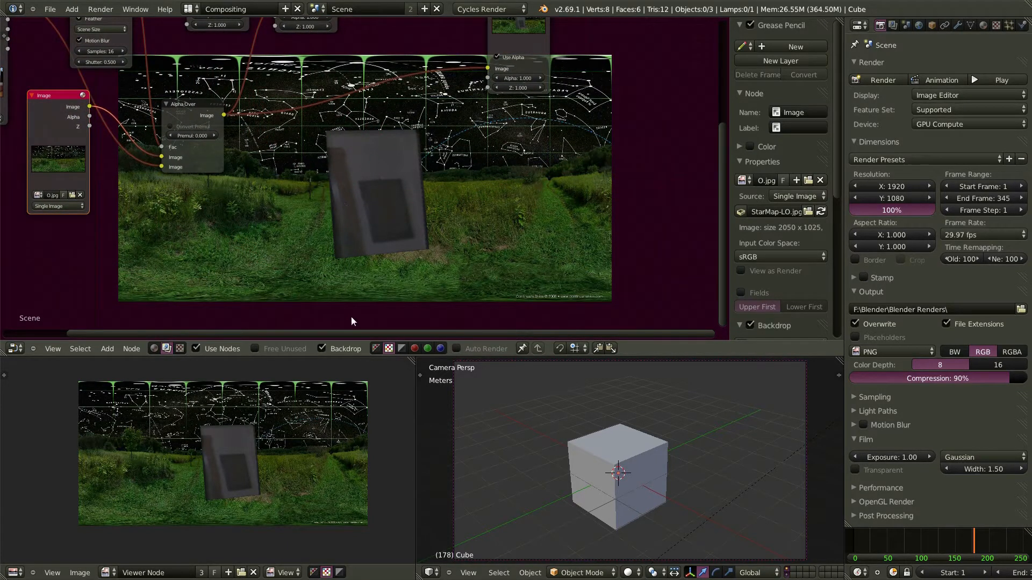
left_click_drag(973, 543, 958, 537)
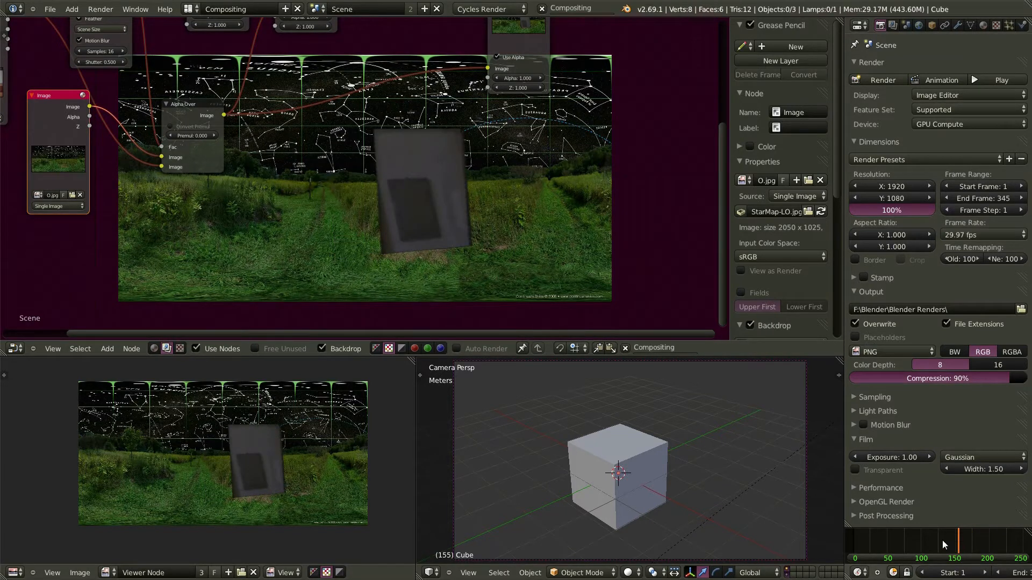
View the composite at frame 131, then switch to the Movie Clip Editor layout and create in-frame corner-pin trackers from the Mocha data
left_click(942, 540)
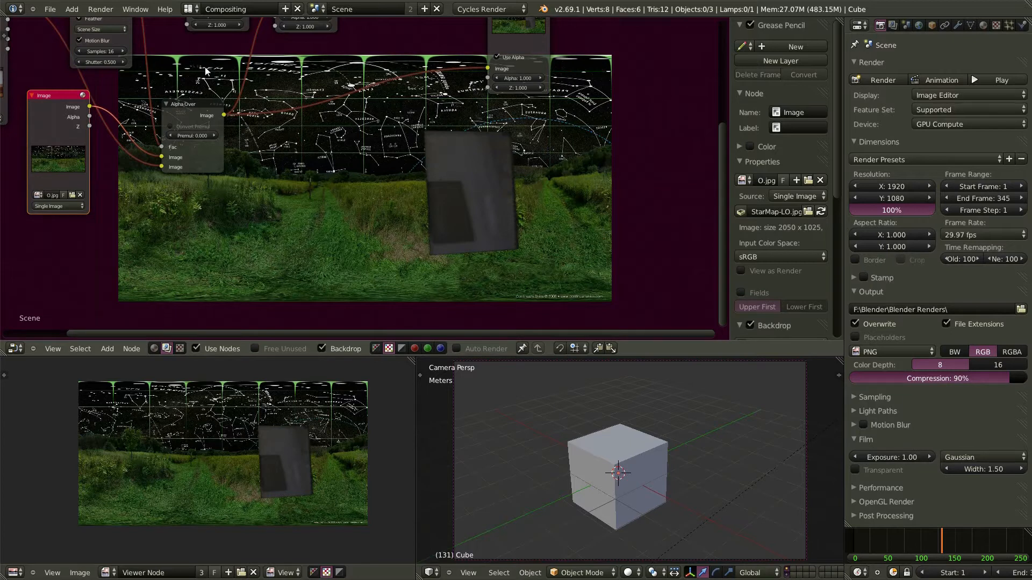
left_click(190, 9)
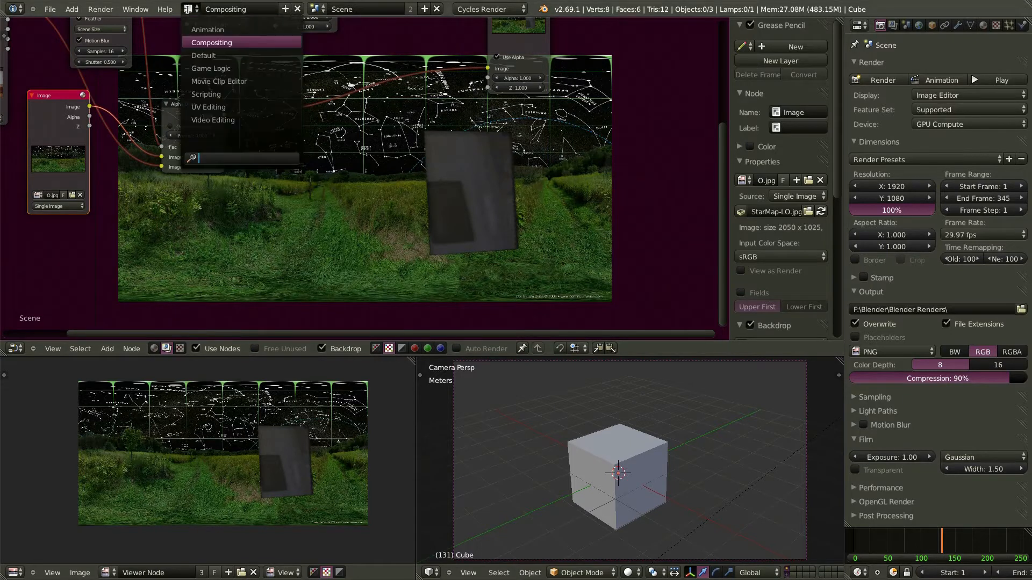
left_click(202, 82)
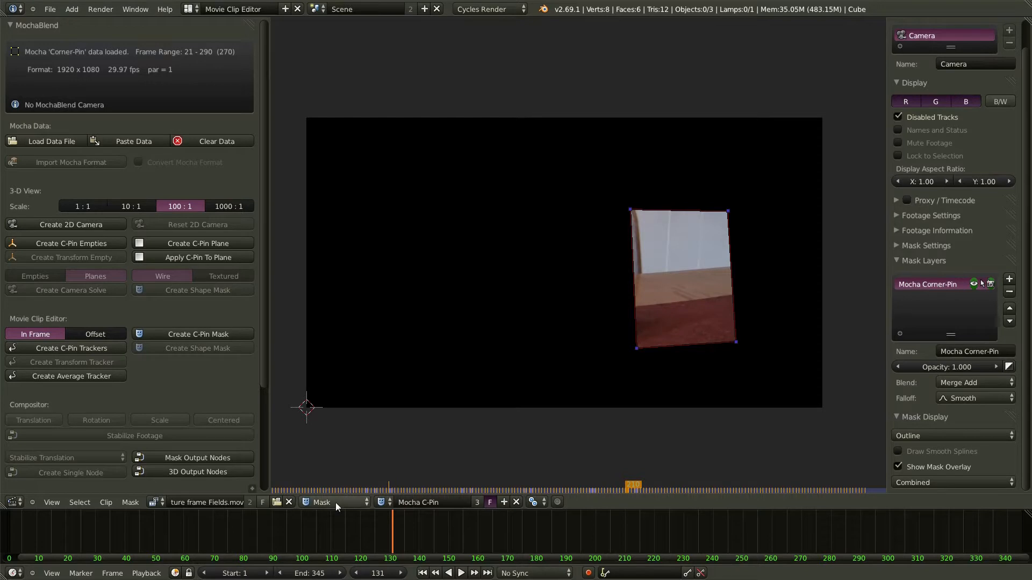
left_click(78, 349)
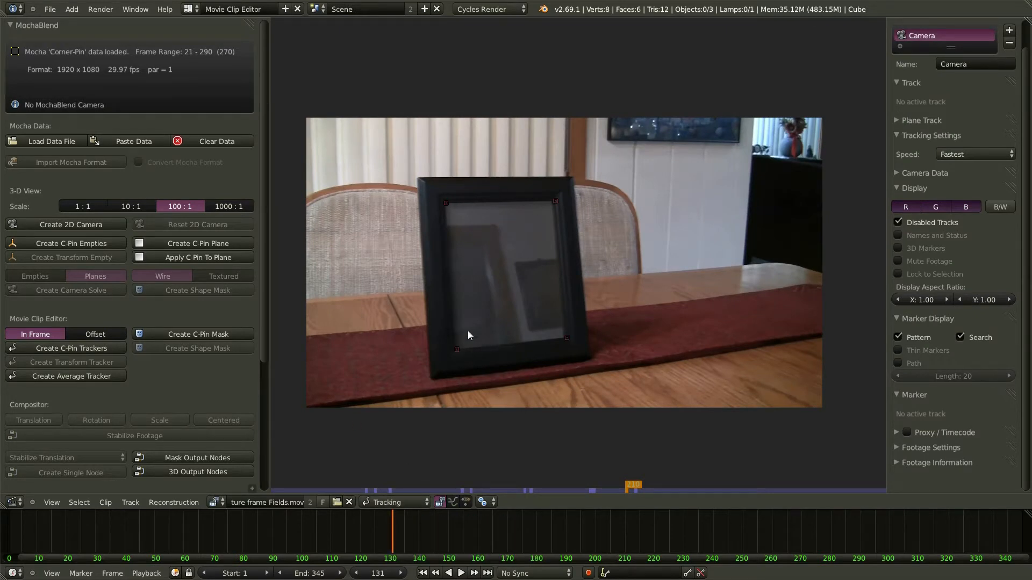
At frame 188, select the four corner-pin trackers around the picture frame's opening and create a plane track from them
left_click_drag(392, 530, 561, 529)
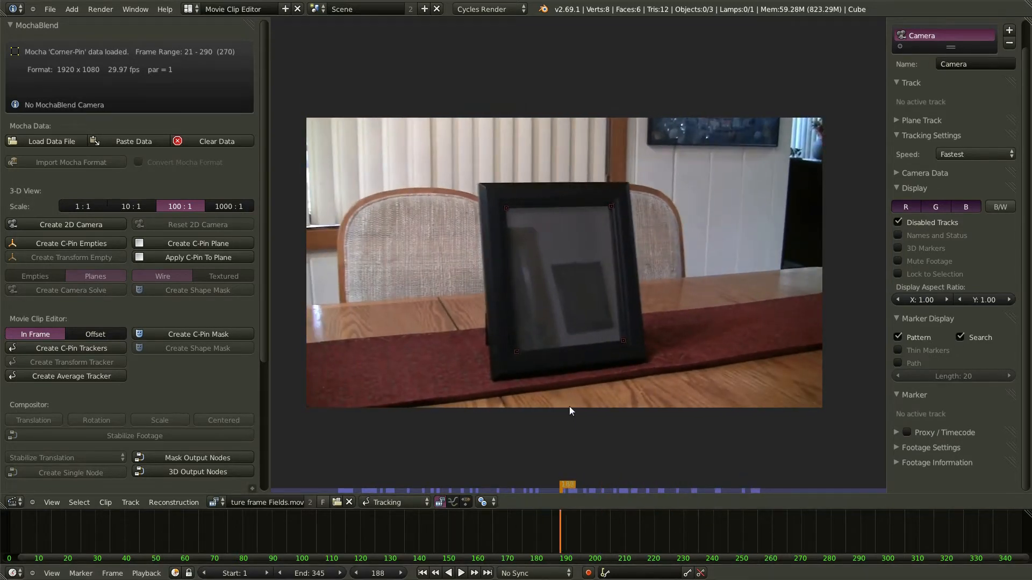
key("a")
key("a")
left_click(624, 341)
left_click(612, 207, "shift")
left_click(507, 208, "shift")
left_click(517, 352, "shift")
left_click(15, 25)
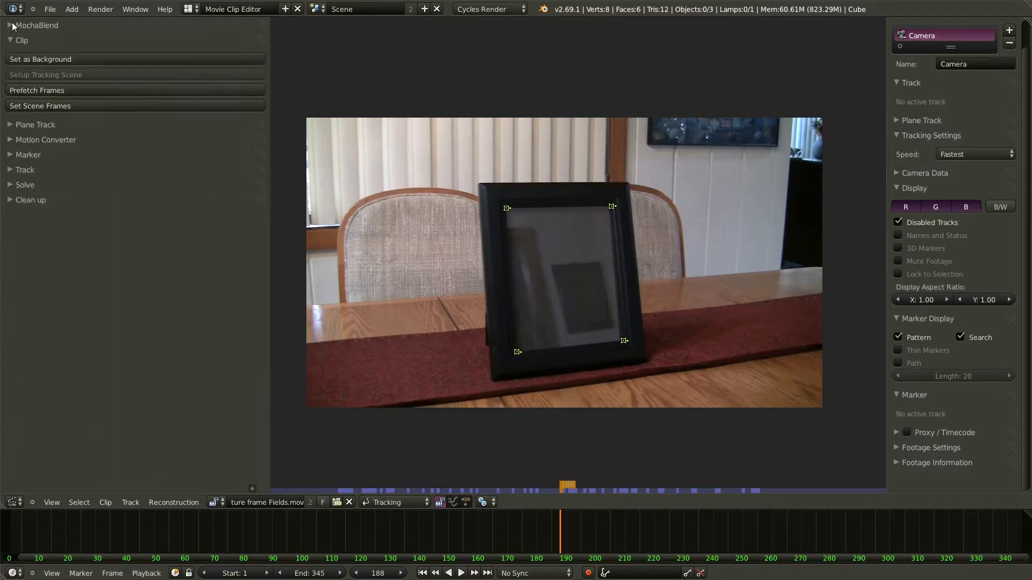
left_click(11, 128)
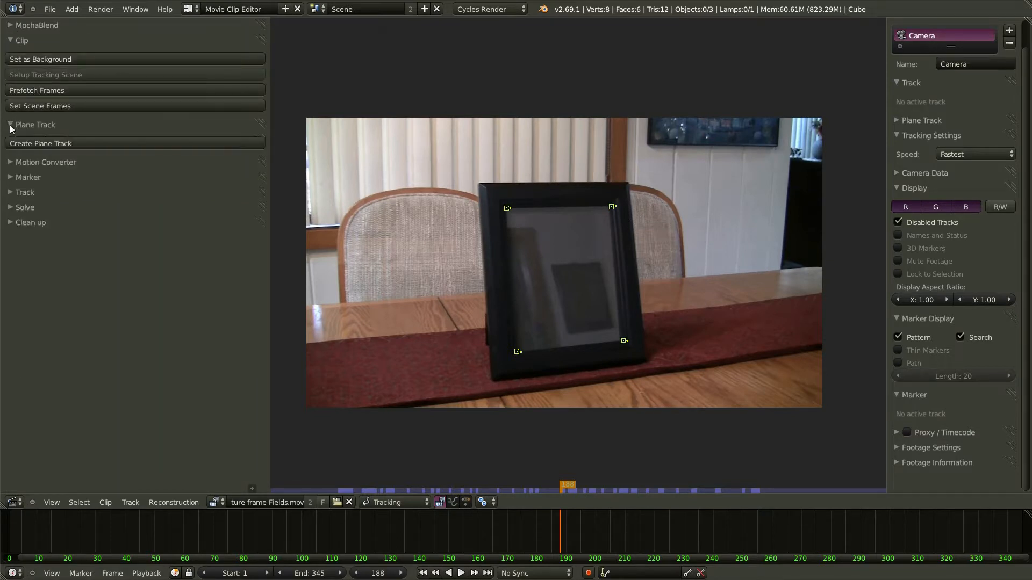
left_click(75, 148)
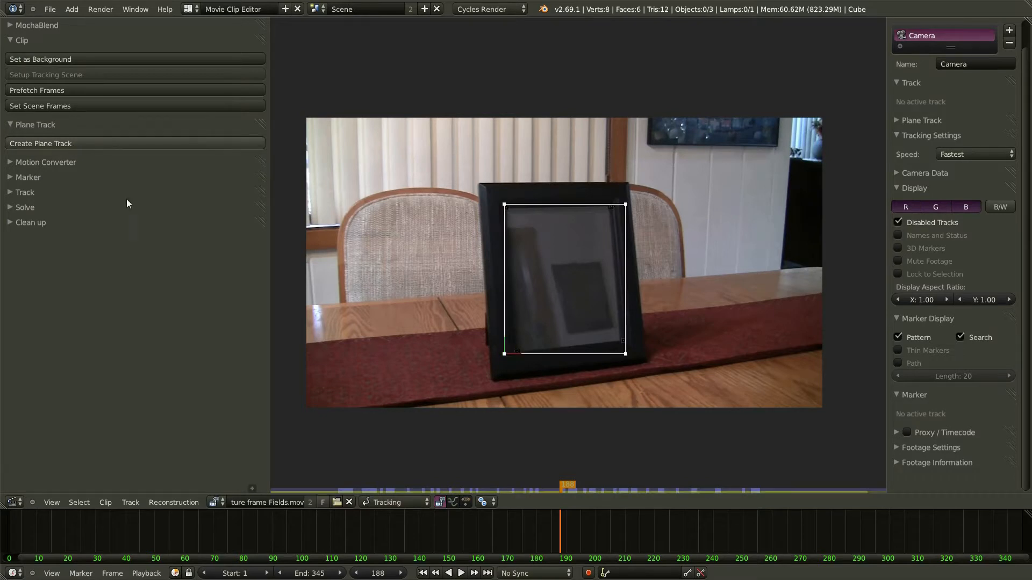
Fit the plane track's two upper corners precisely onto the upper corner trackers of the frame opening at frame 188
scroll(529, 232, "up", 2)
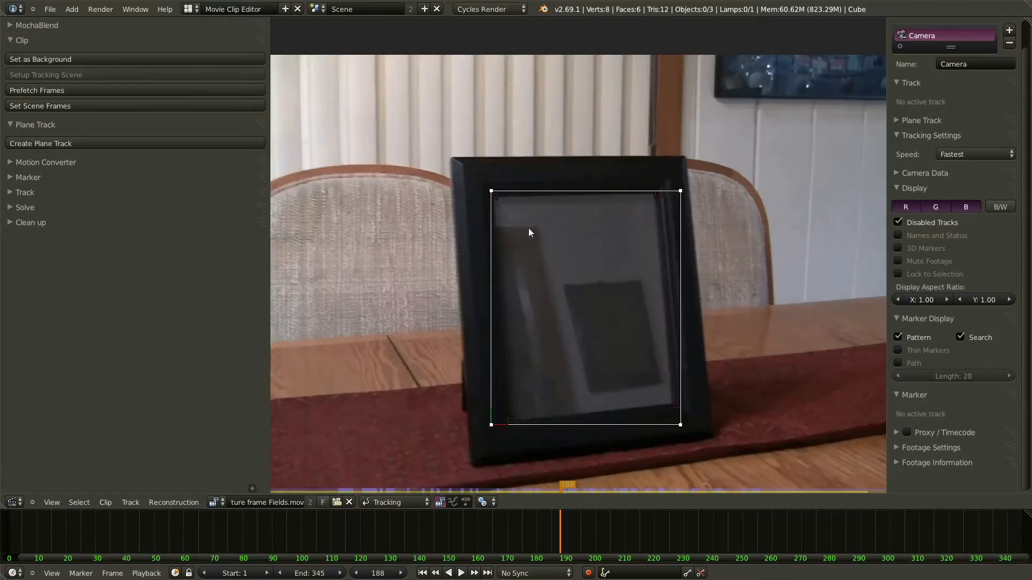
scroll(504, 210, "up", 3)
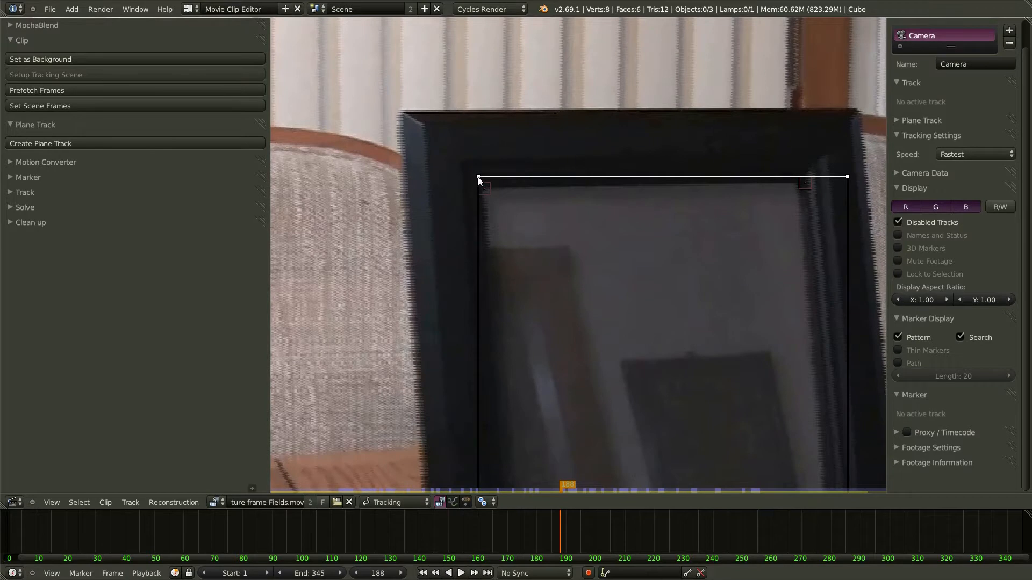
left_click_drag(479, 179, 484, 189)
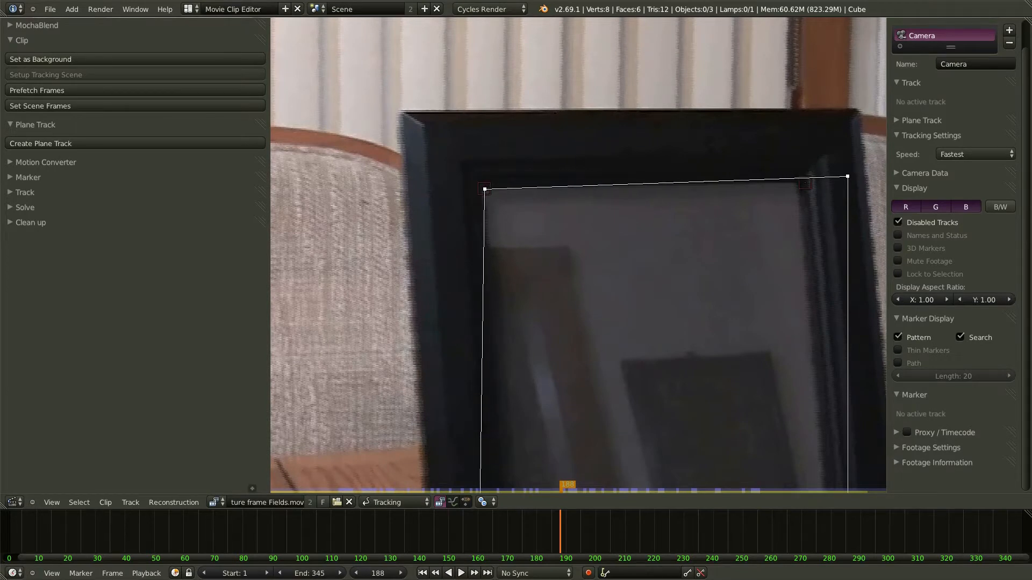
left_click_drag(848, 176, 806, 184)
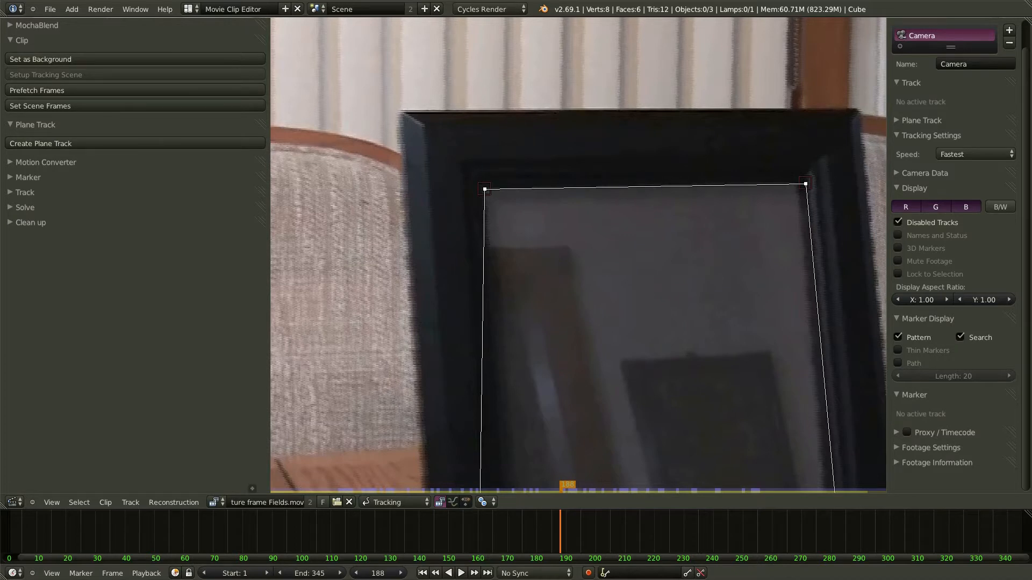
scroll(810, 185, "up", 4)
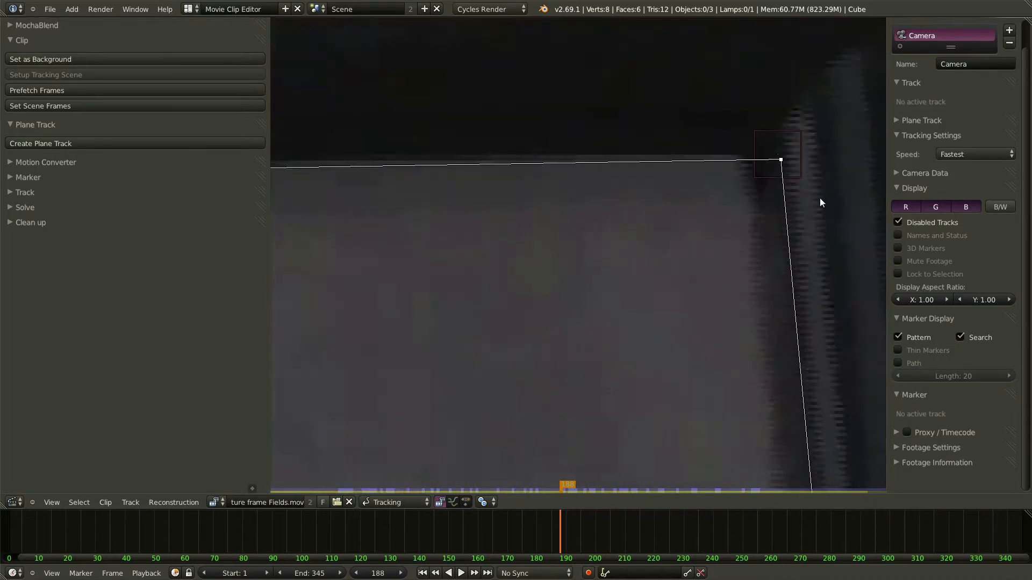
left_click_drag(780, 160, 778, 155)
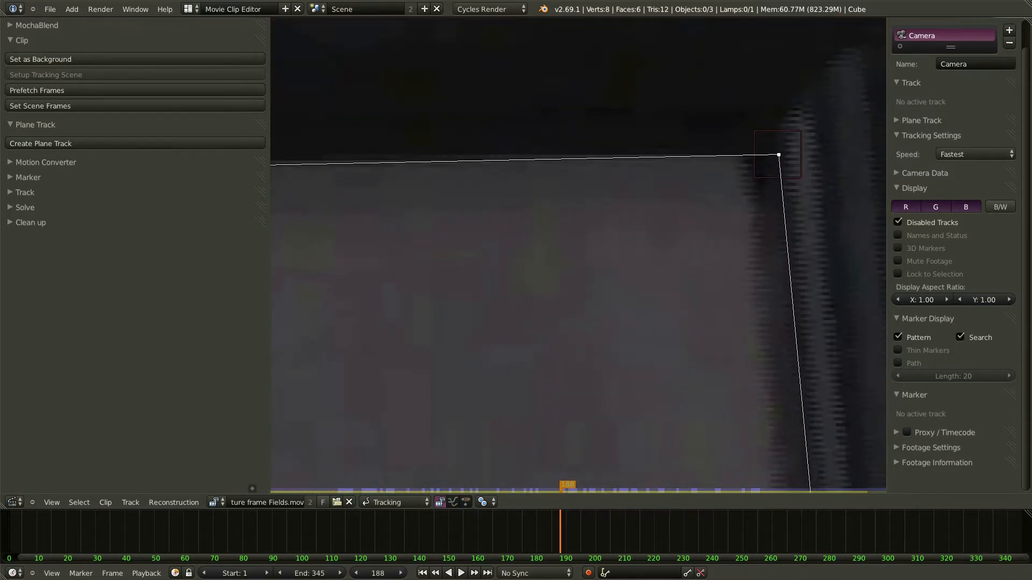
scroll(788, 208, "down", 5)
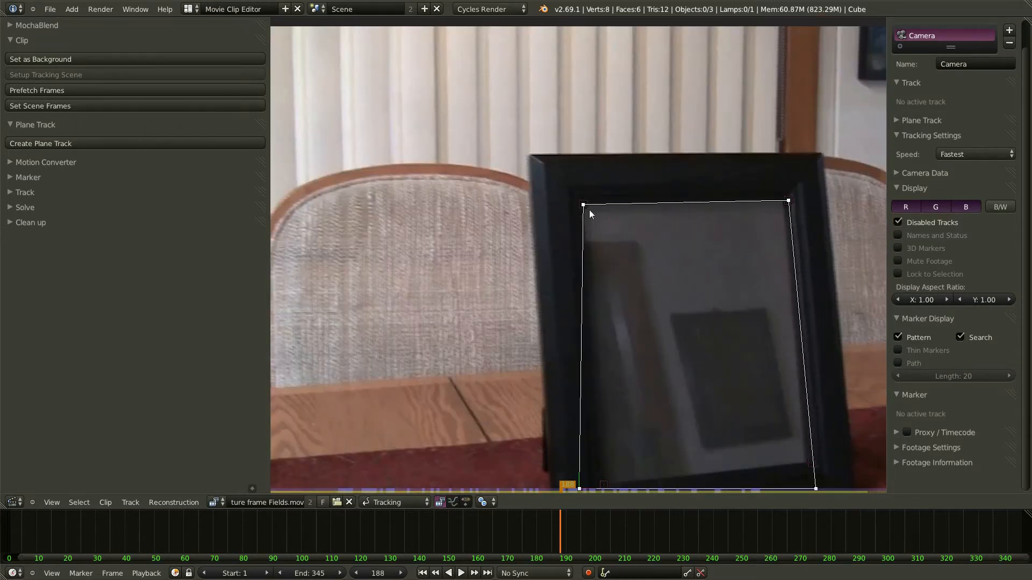
scroll(588, 213, "up", 4)
scroll(586, 213, "up", 3)
left_click_drag(576, 173, 572, 167)
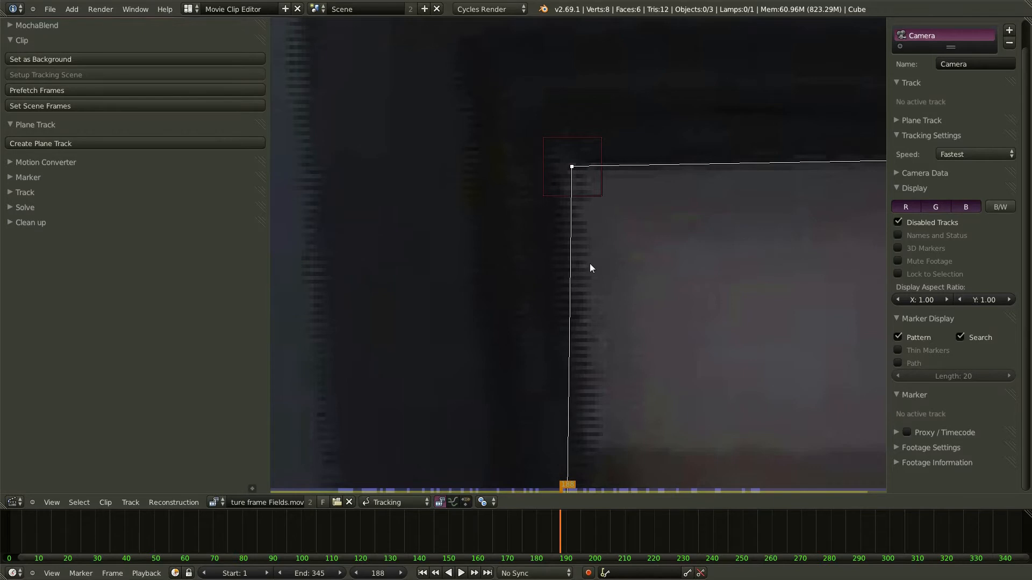
Fit the plane track's two lower corners onto the lower corner trackers at frame 188 and check the plane at frame 170
scroll(588, 224, "down", 6)
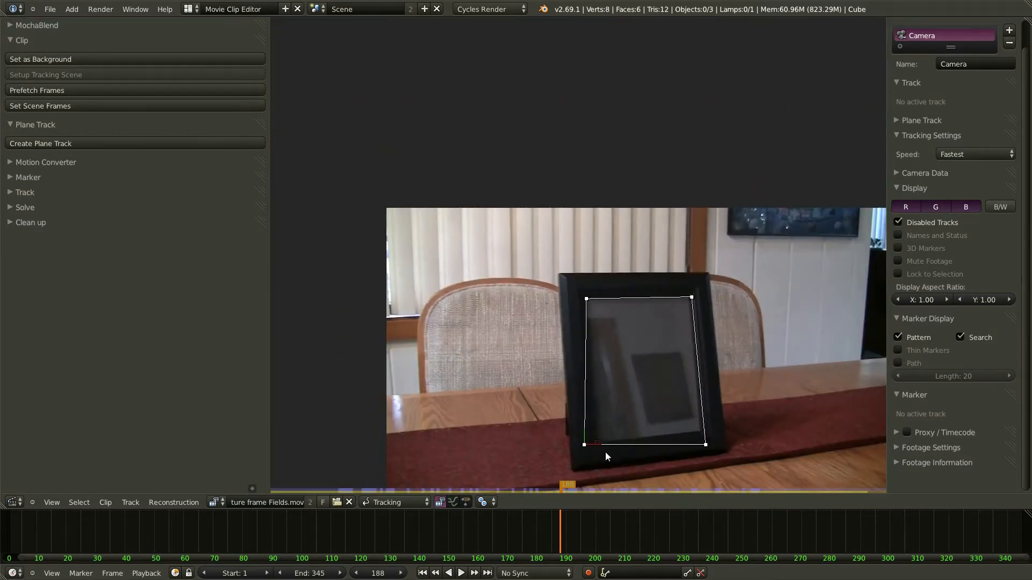
scroll(607, 456, "up", 8)
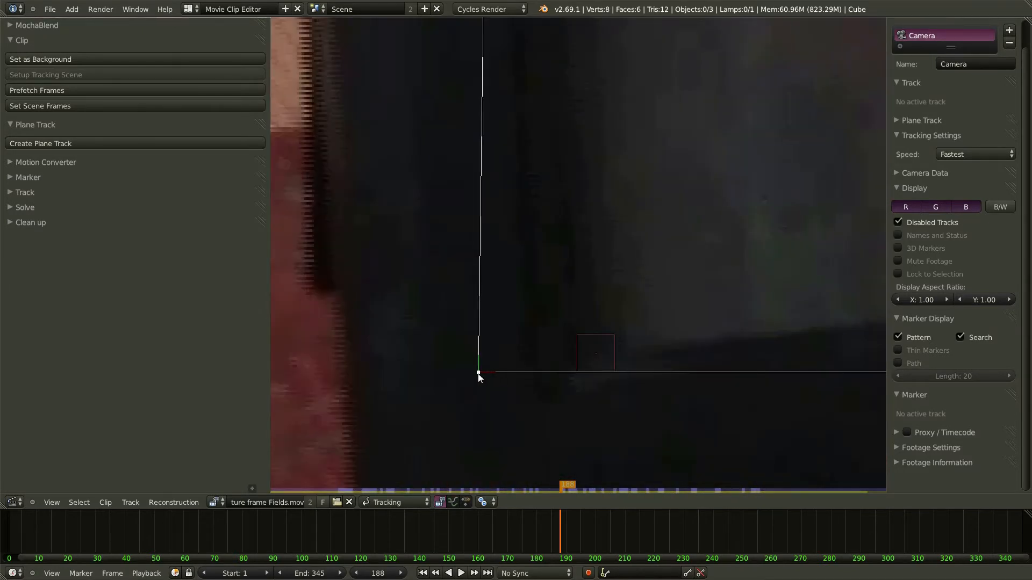
left_click_drag(478, 372, 596, 352)
scroll(495, 372, "down", 5)
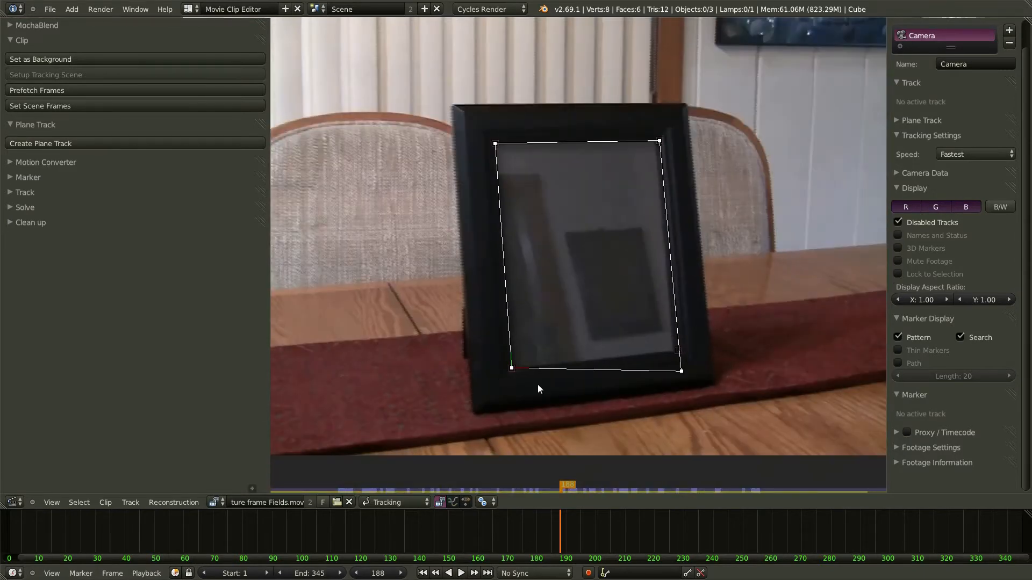
left_click_drag(681, 371, 659, 371)
scroll(681, 351, "up", 9)
scroll(674, 382, "down", 3)
scroll(672, 386, "down", 1)
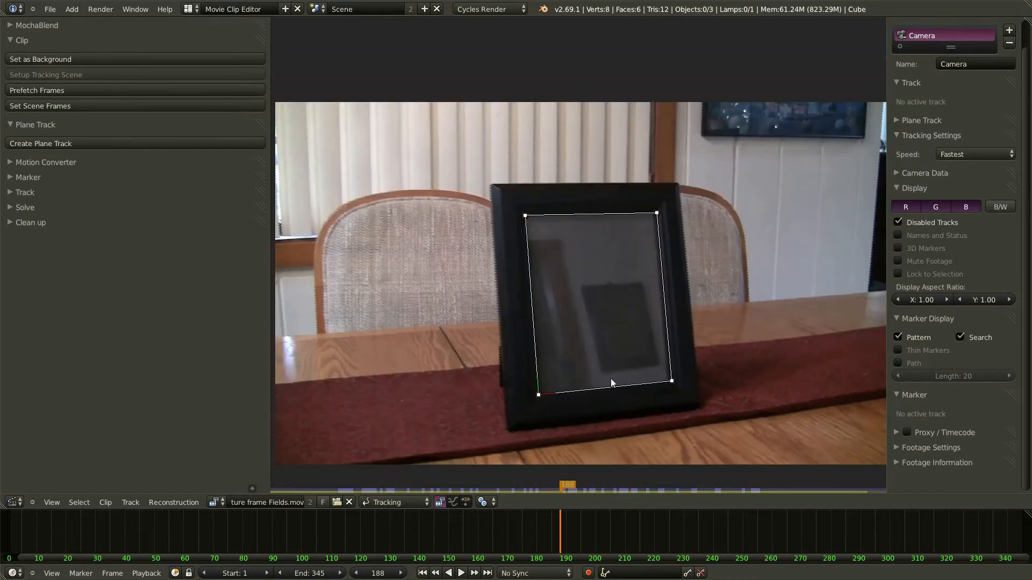
left_click_drag(564, 526, 509, 539)
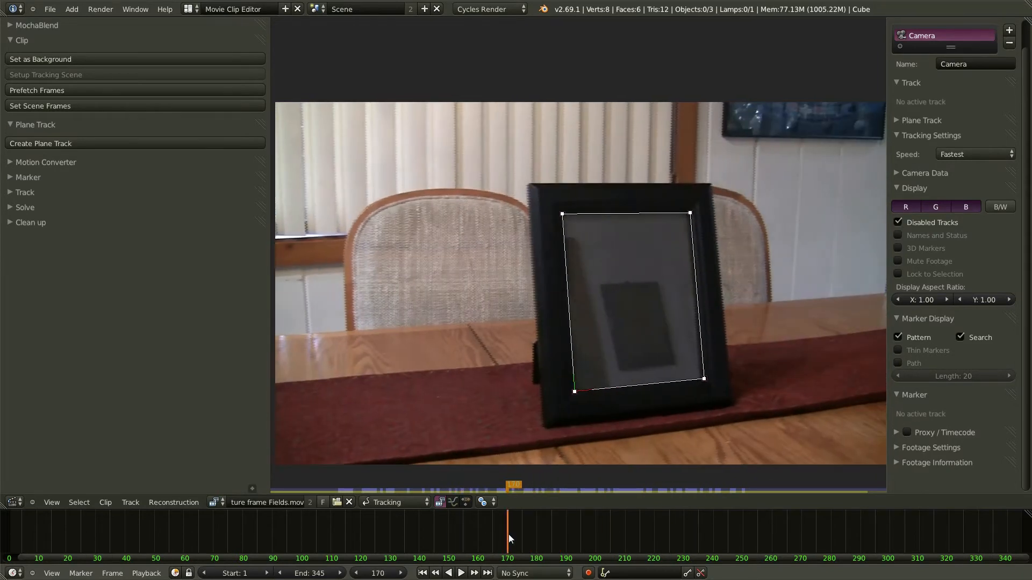
Return to the Compositing layout and place a Plane Track Deform node just below the star map Image node
left_click(188, 8)
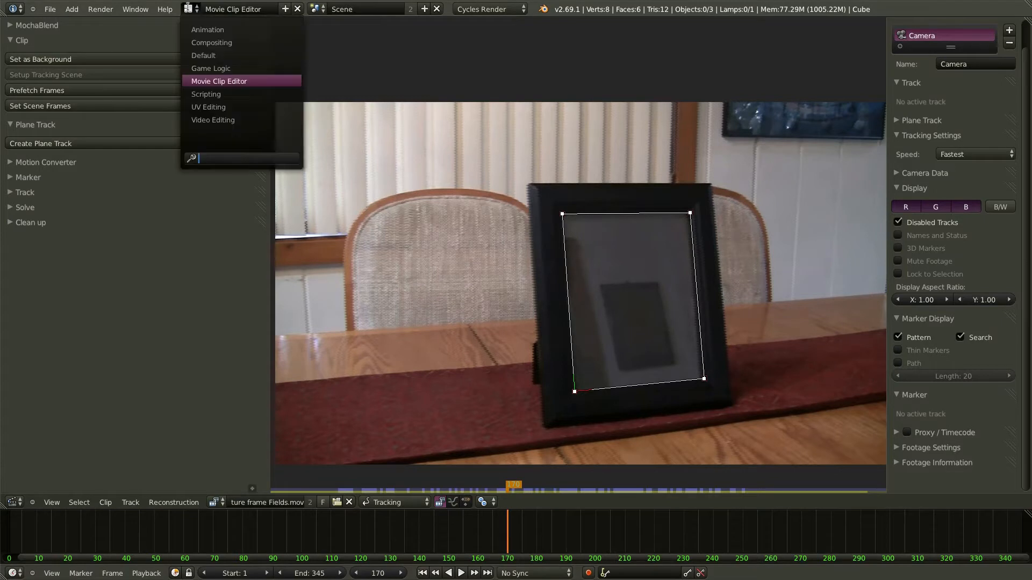
left_click(206, 43)
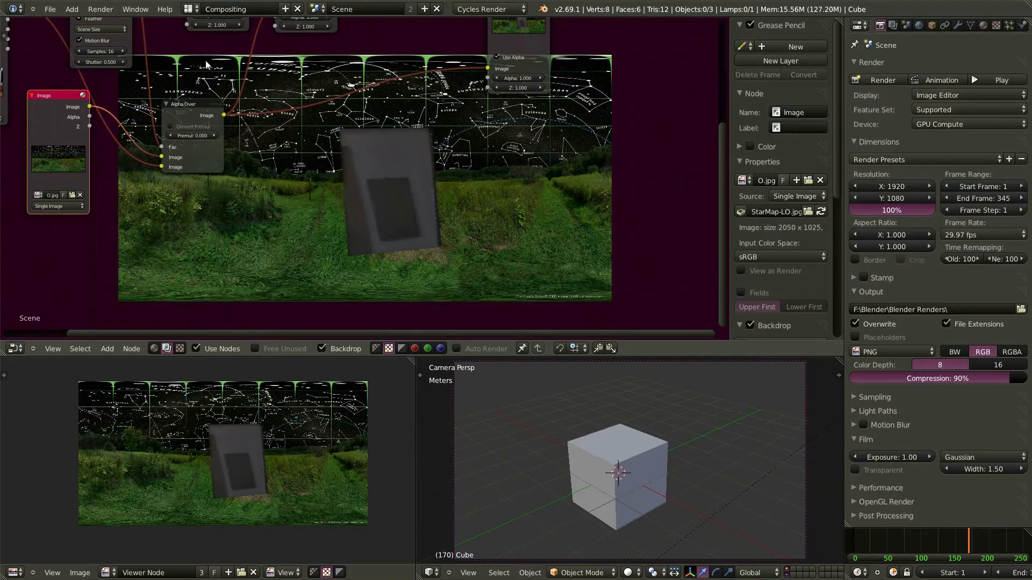
middle_click_drag(174, 203, 201, 197)
scroll(201, 198, "down", 1)
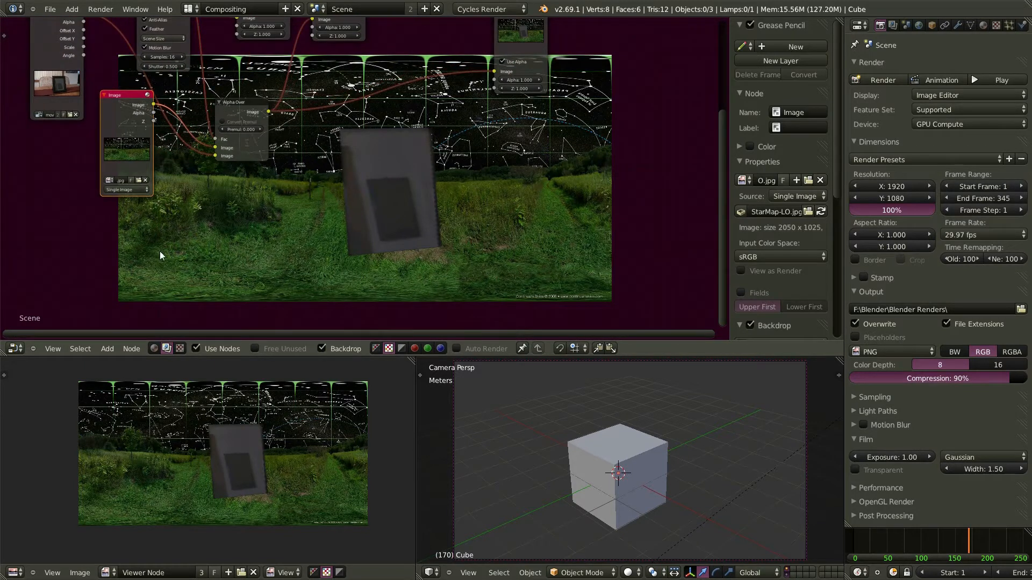
key("shift+a")
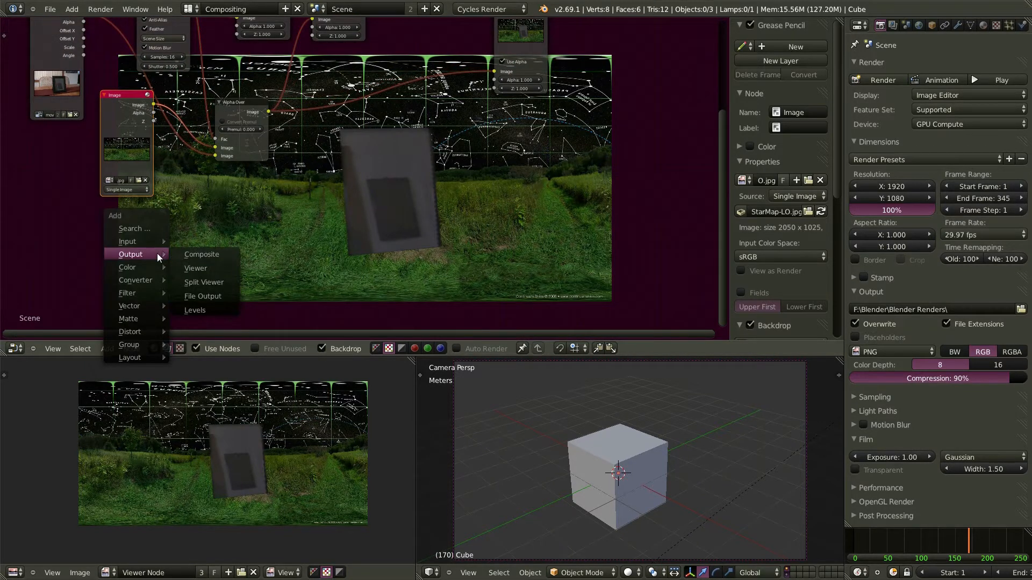
mouse_move(153, 331)
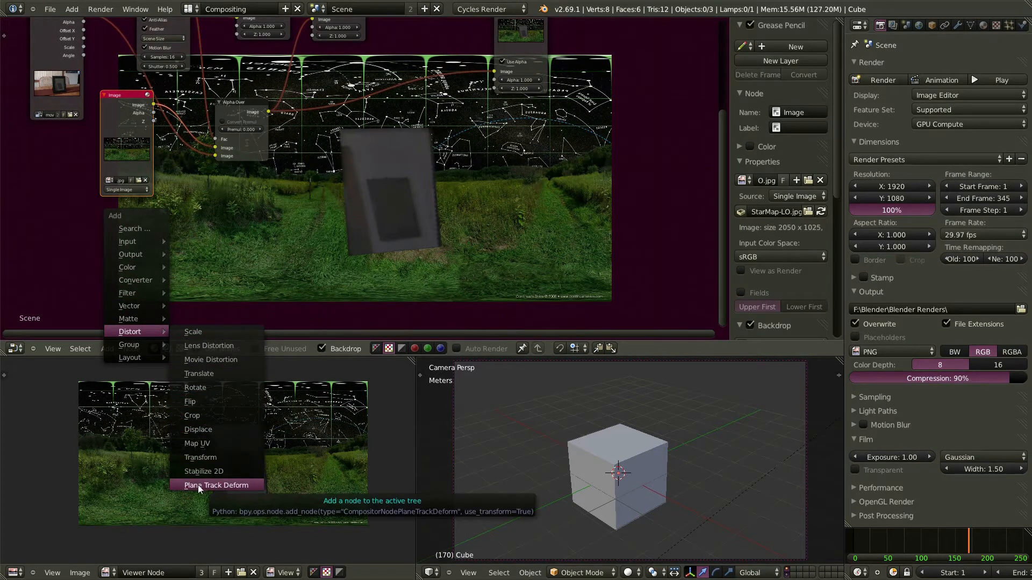
left_click(243, 485)
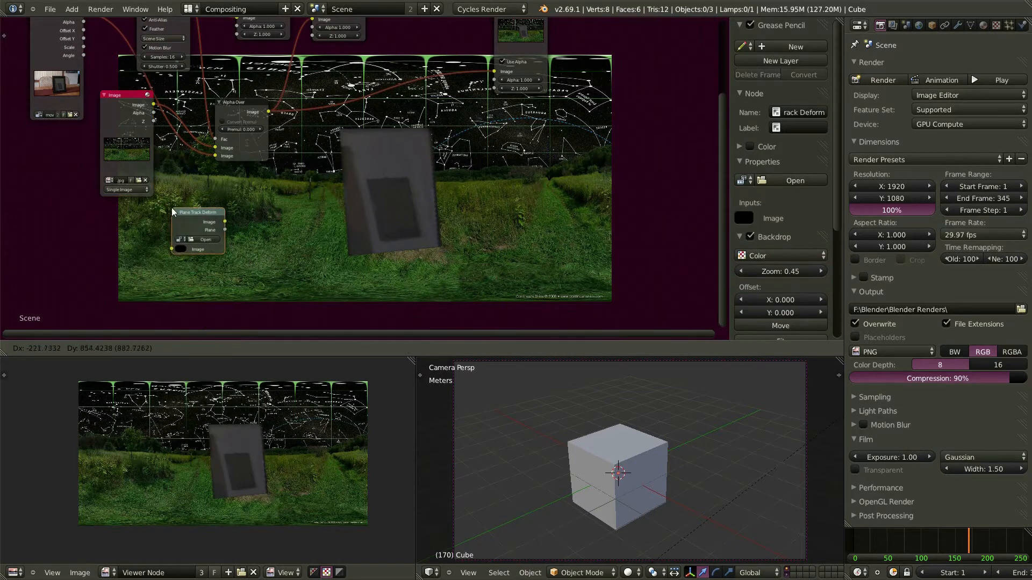
left_click(149, 218)
Set the Plane Track Deform node's clip to Picture frame Fields.mov, its tracking object to Camera and its track to Plane Track
scroll(160, 273, "up", 3)
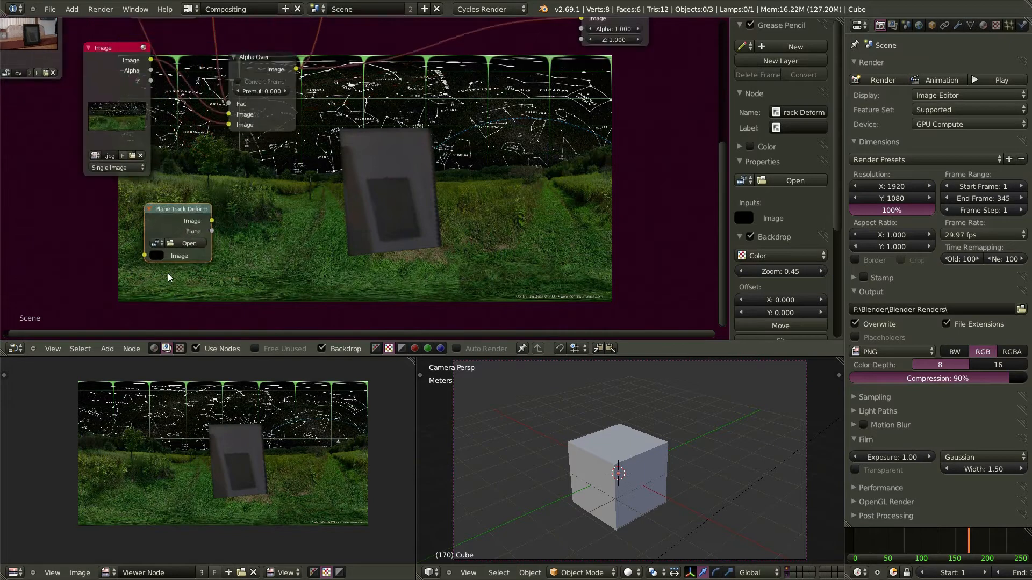
scroll(171, 273, "up", 1)
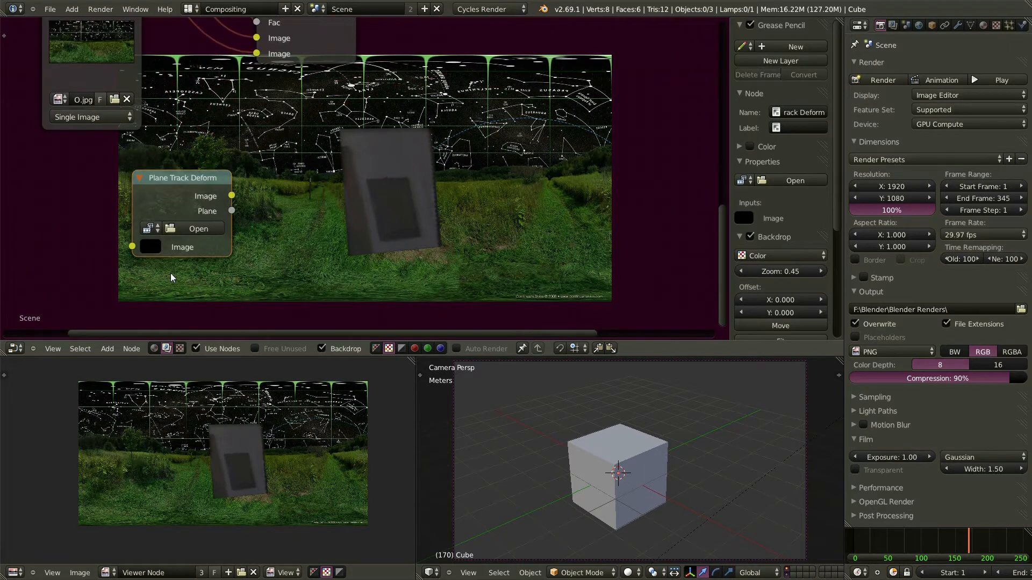
left_click(150, 229)
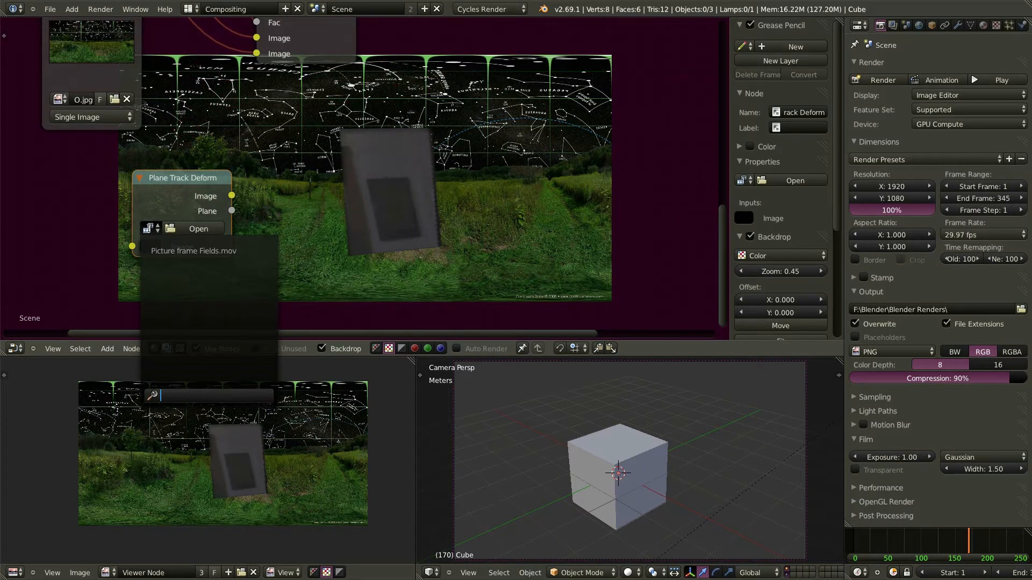
left_click(200, 251)
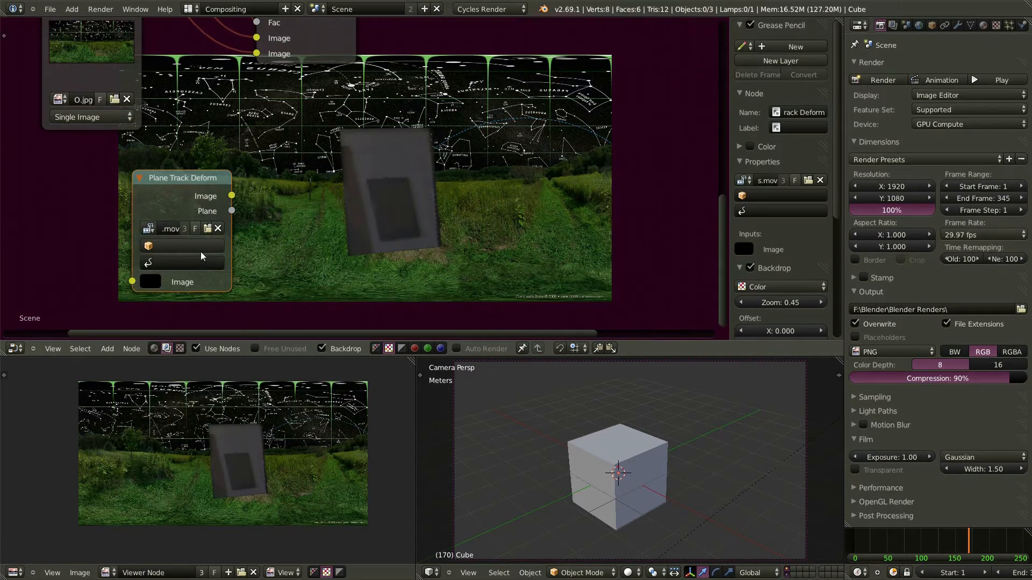
left_click(150, 245)
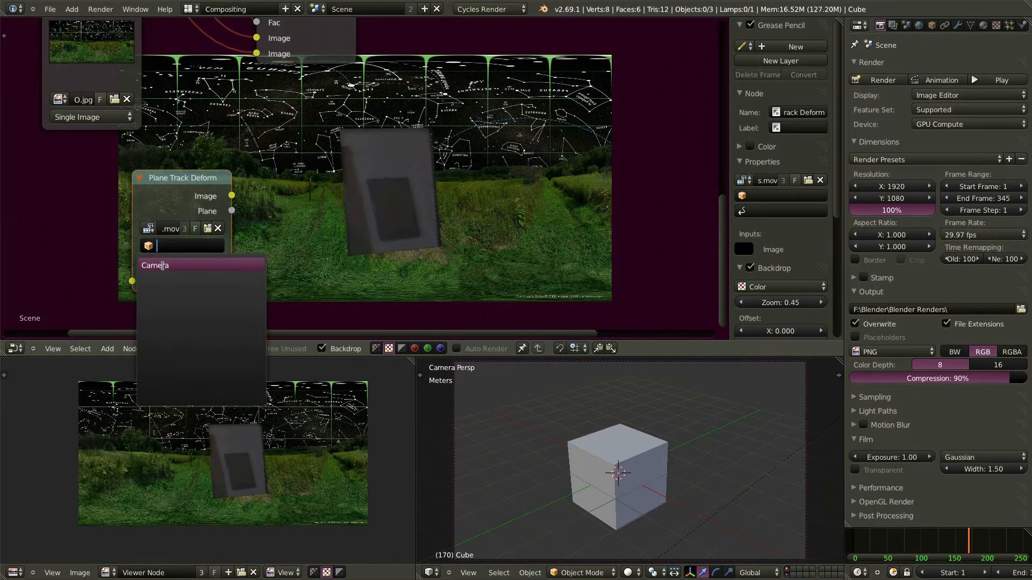
left_click(162, 266)
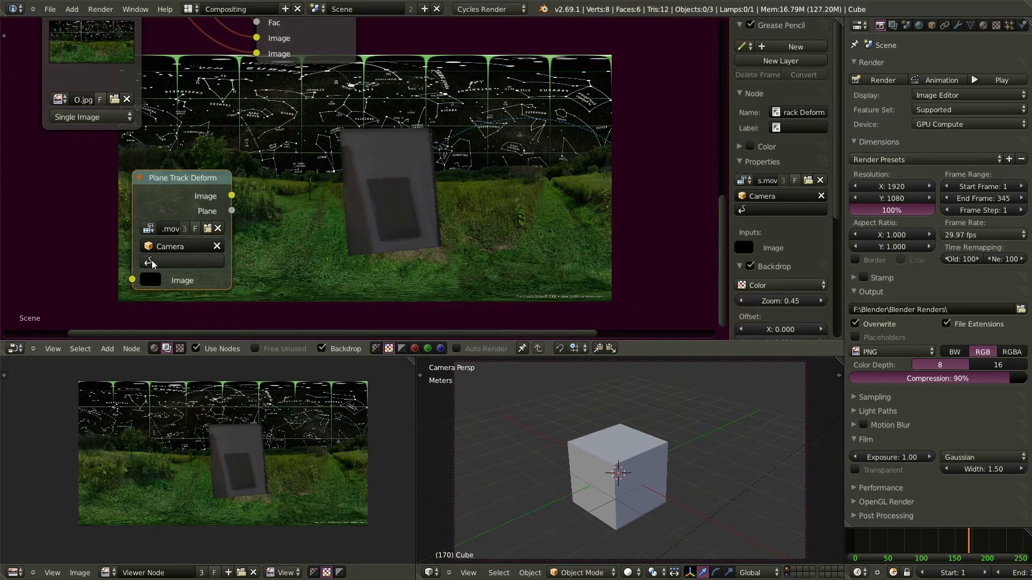
left_click(152, 262)
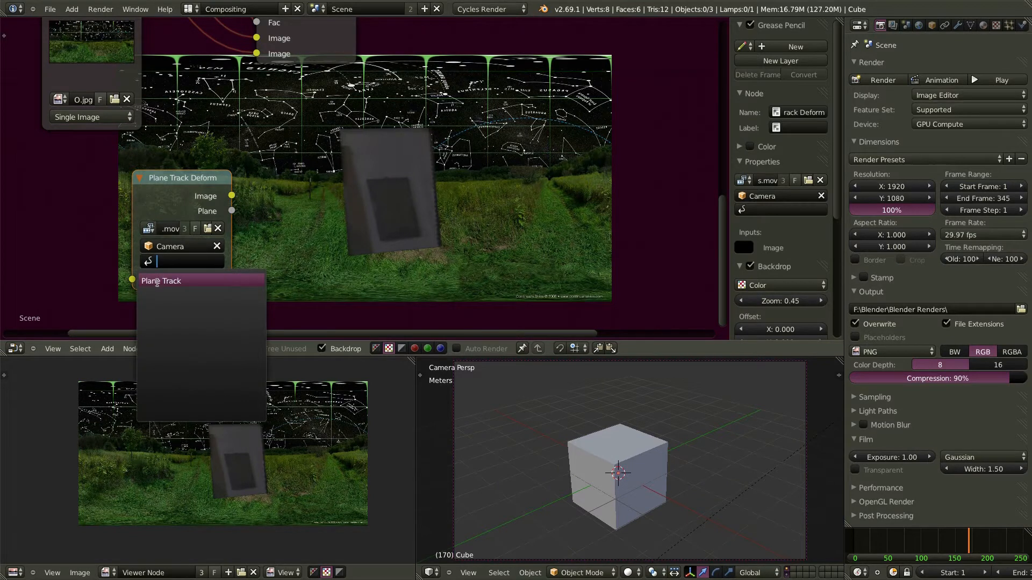
left_click(162, 281)
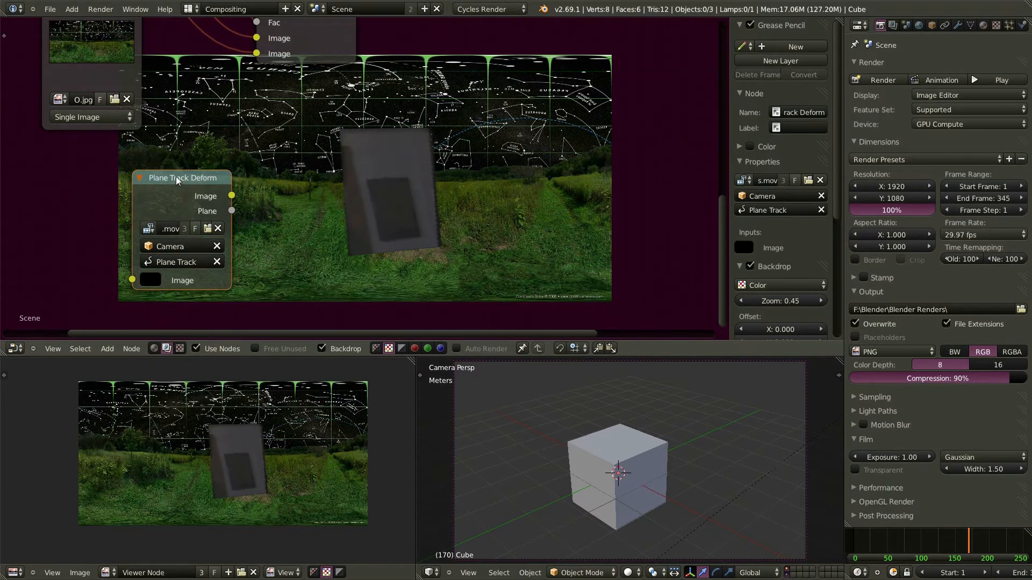
Load the James_Dean-cigarette-crop.JPG portrait into the image editor and assign it to the compositor's Image node in place of the star map
scroll(211, 188, "down", 2)
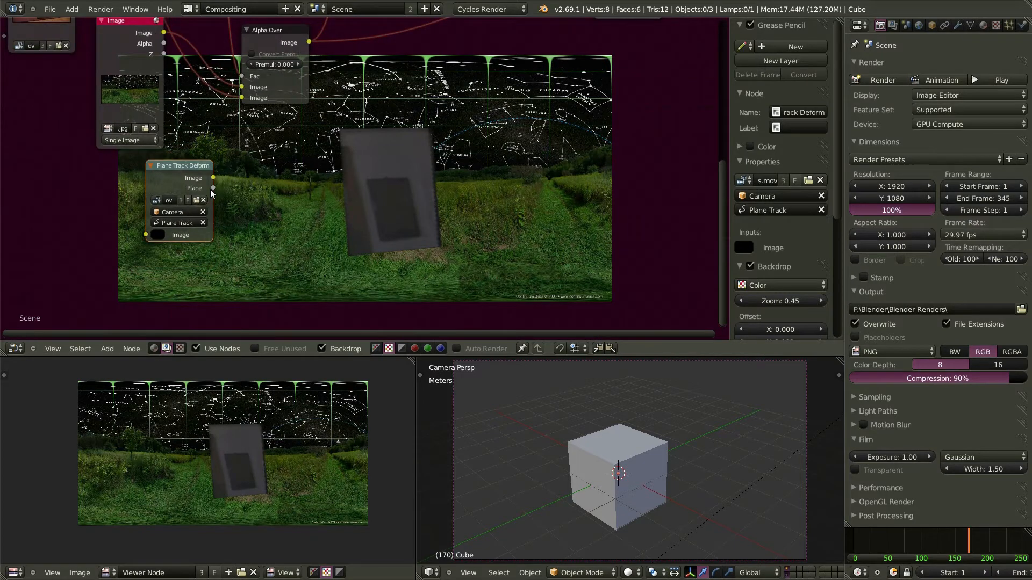
scroll(210, 189, "down", 1)
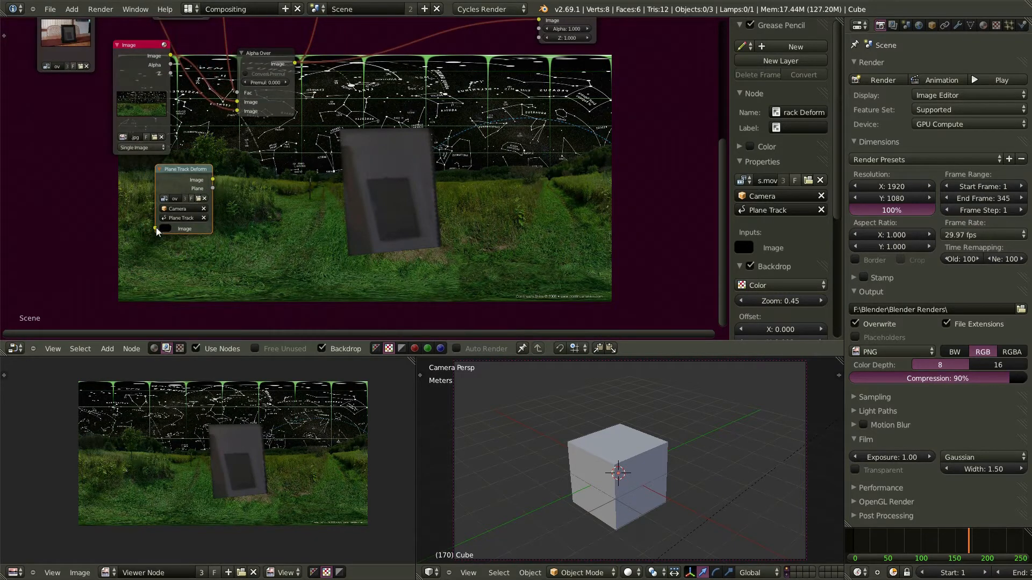
left_click_drag(186, 171, 222, 167)
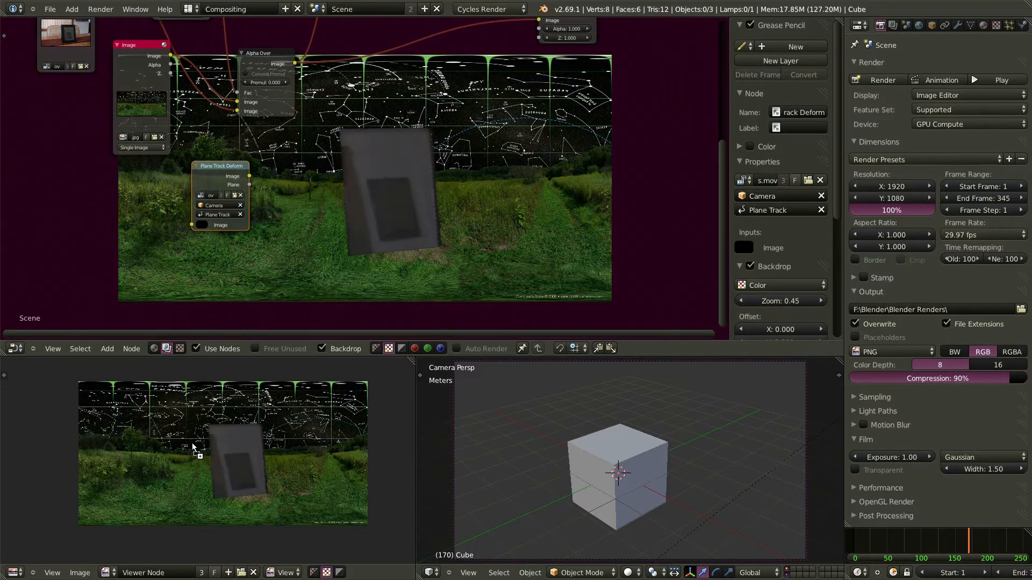
left_click_drag(195, 448, 195, 448)
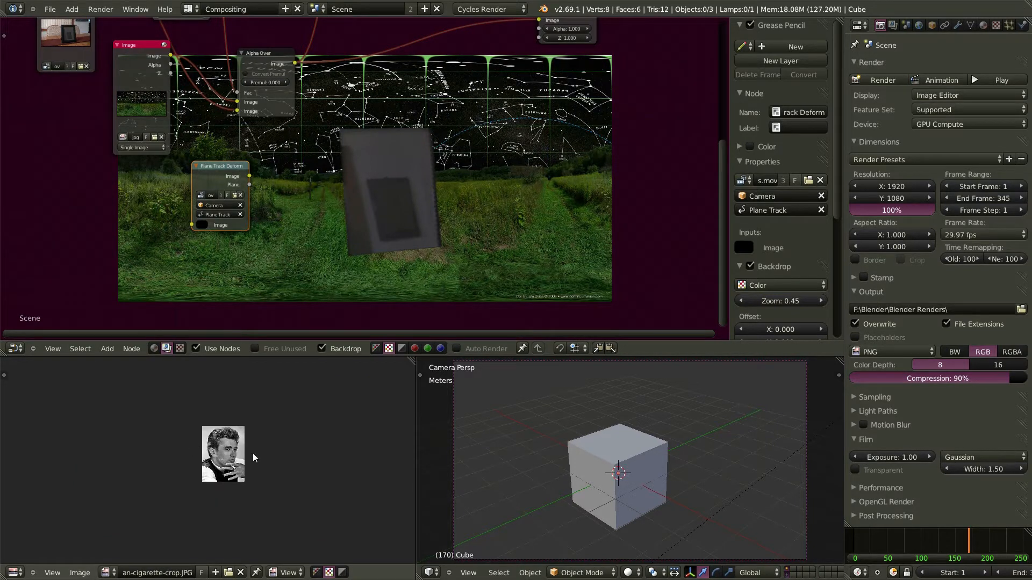
scroll(235, 454, "up", 4)
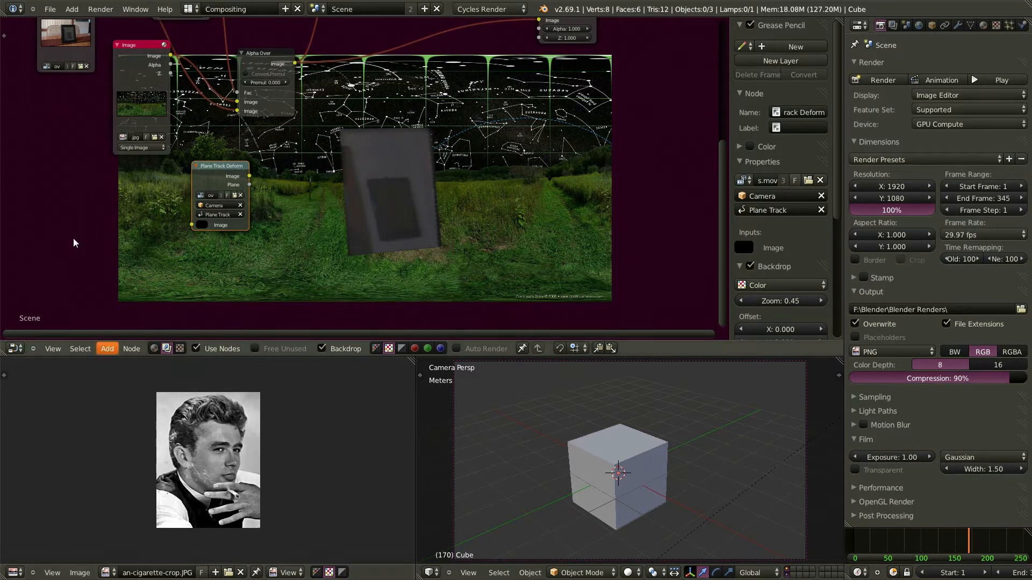
scroll(128, 146, "up", 2)
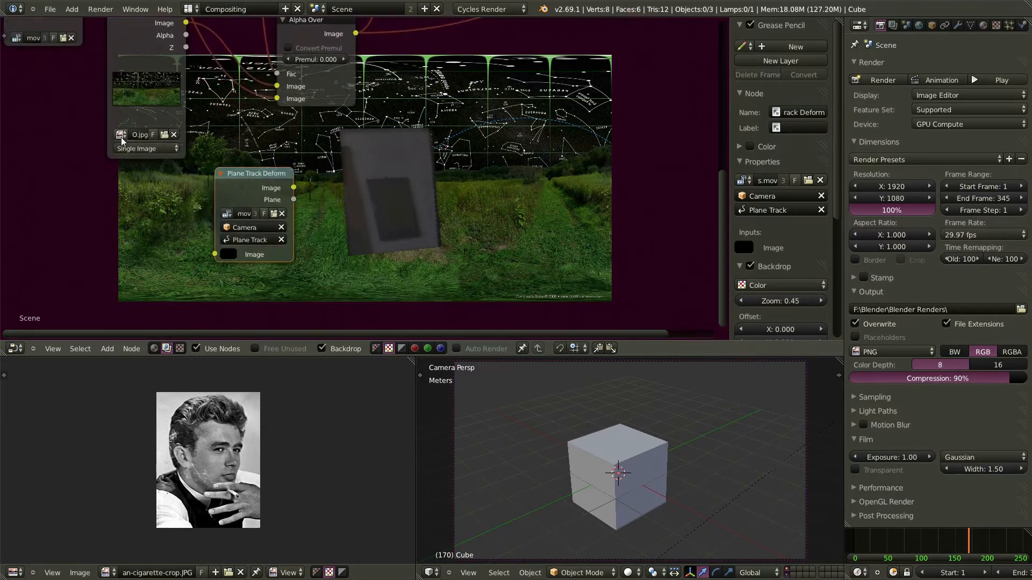
left_click(118, 135)
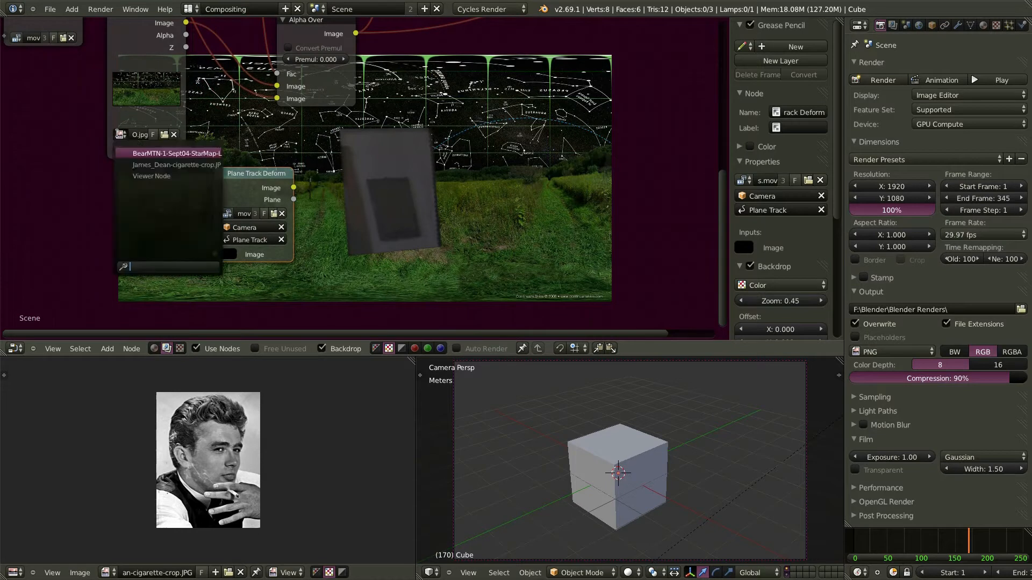
left_click(139, 167)
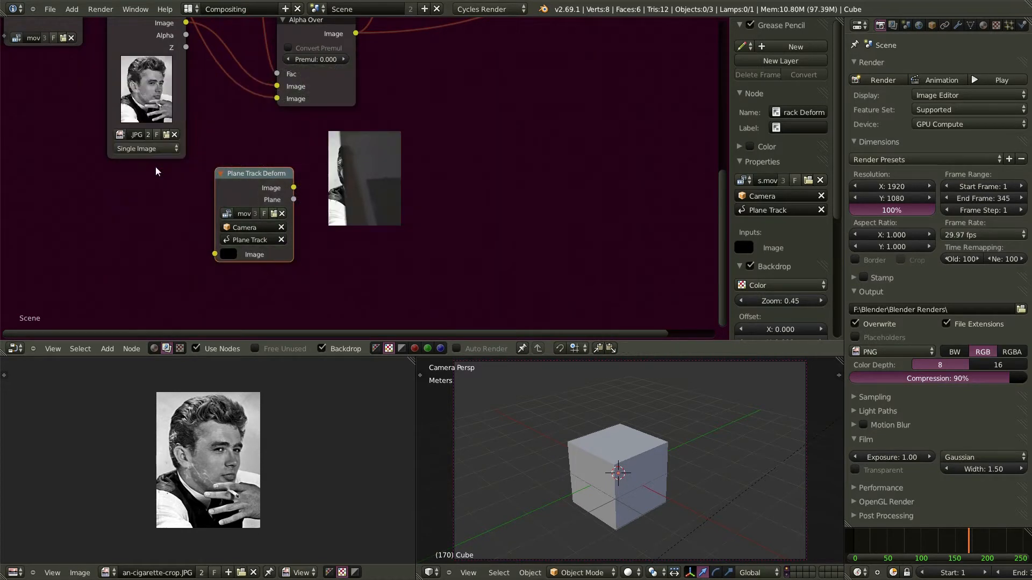
Feed the portrait Image node's output into the Plane Track Deform node's image input and arrange the two nodes side by side
scroll(139, 179, "down", 1)
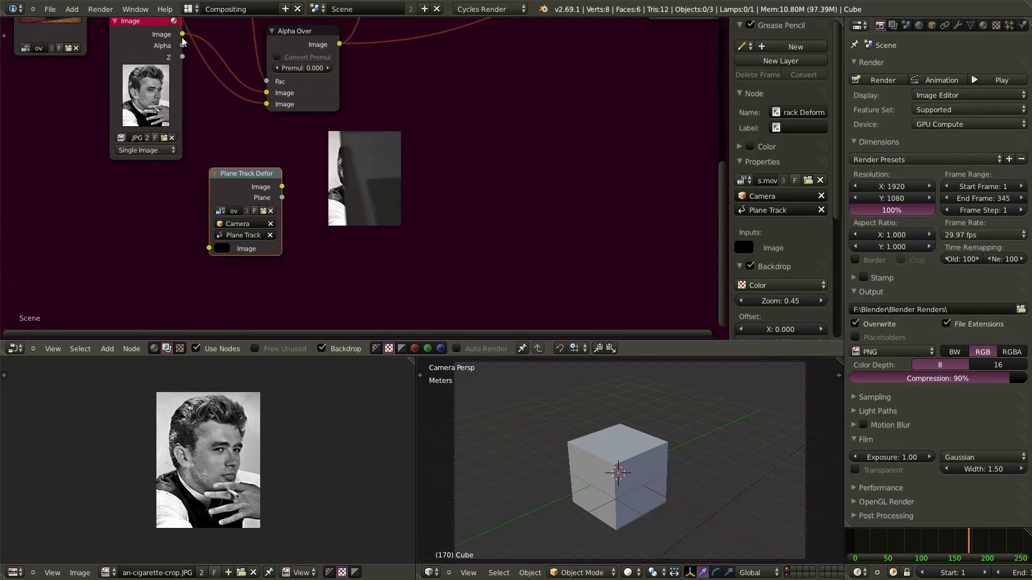
left_click_drag(147, 20, 208, 248)
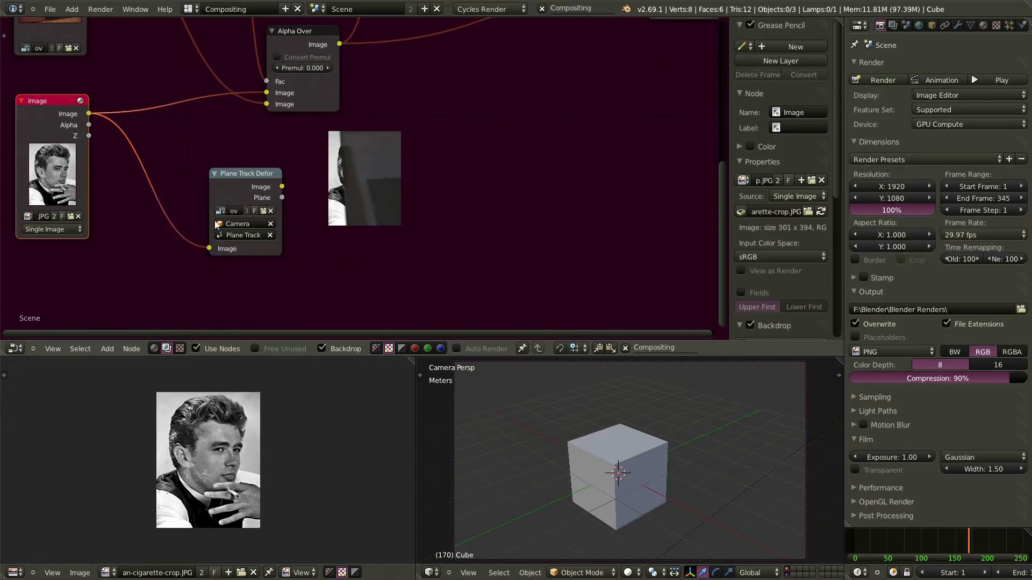
left_click(232, 174)
left_click_drag(214, 170, 152, 136)
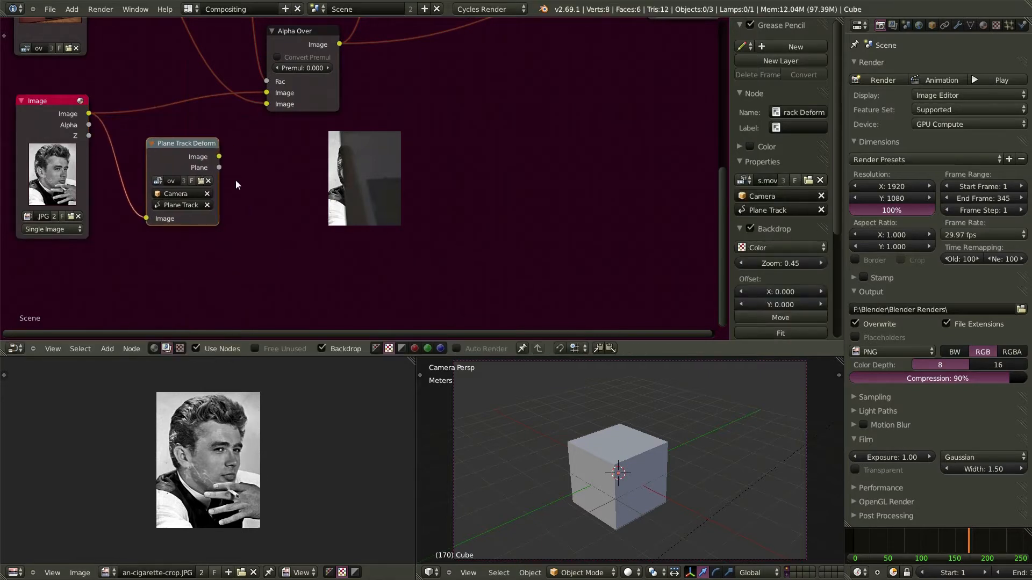
Add a Viewer node fed by the Plane Track Deform image output and check the deformed portrait at frame 202
scroll(235, 181, "down", 2)
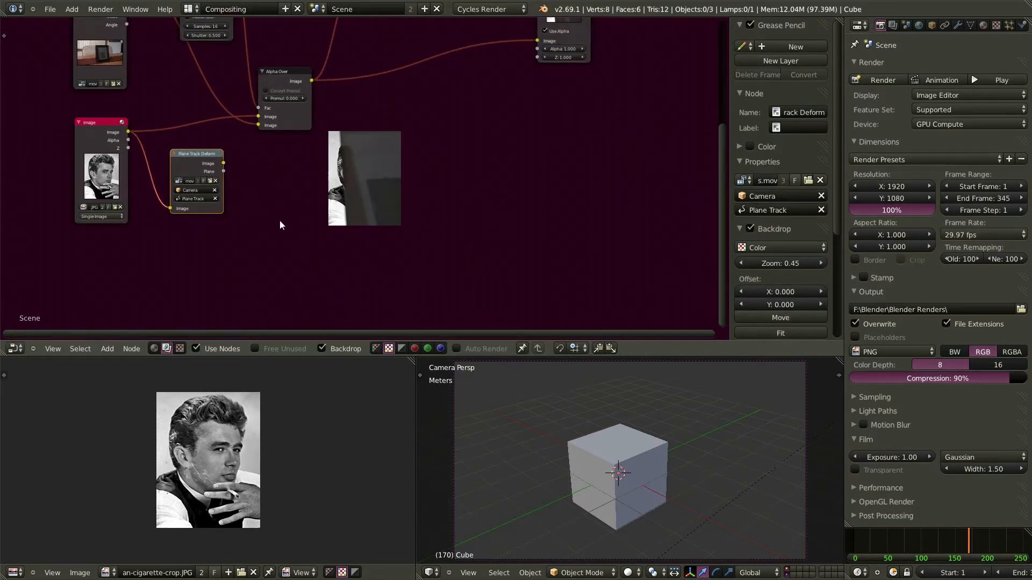
key("shift+a")
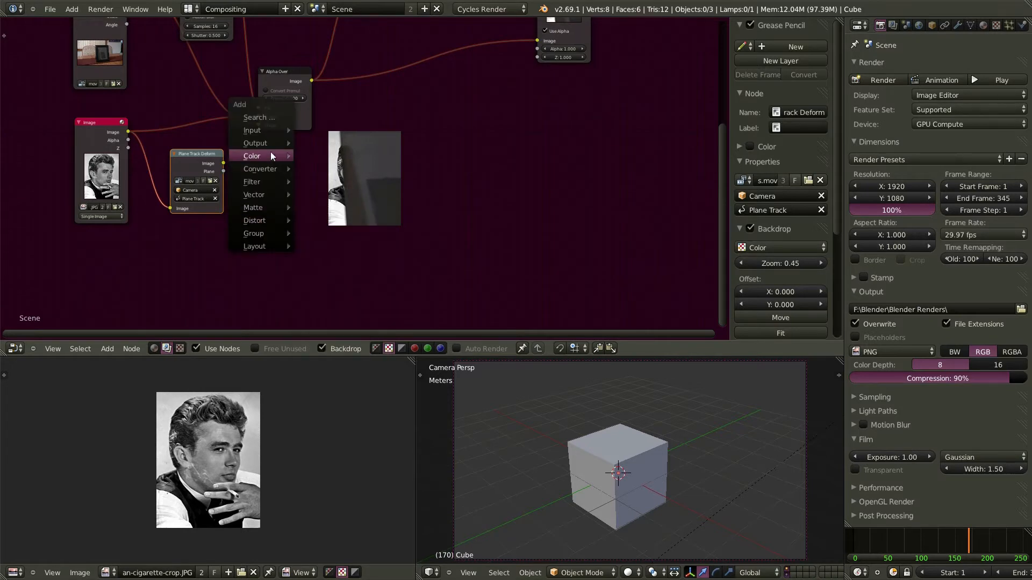
mouse_move(269, 144)
left_click(318, 156)
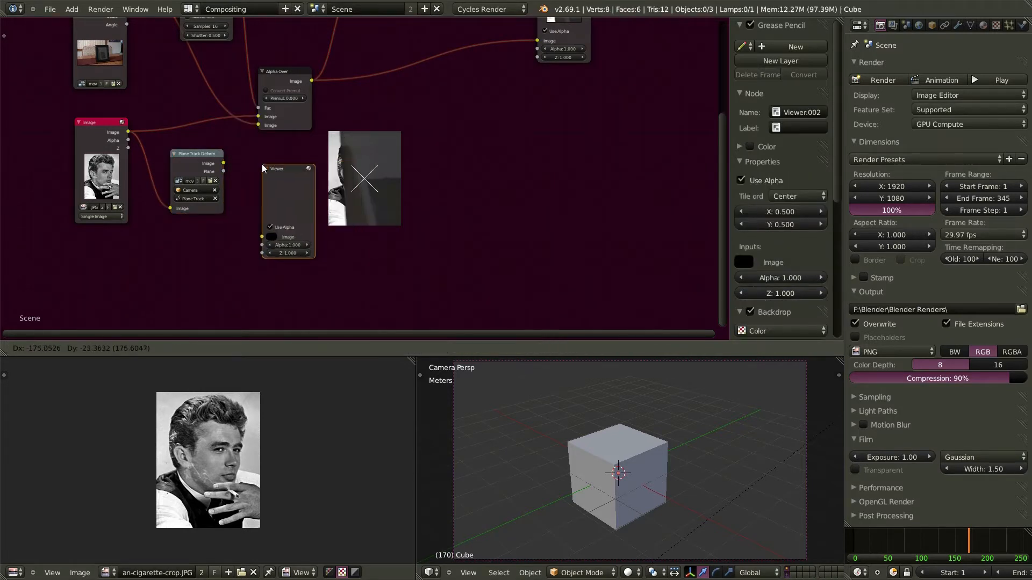
left_click(261, 167)
left_click_drag(251, 202, 261, 241)
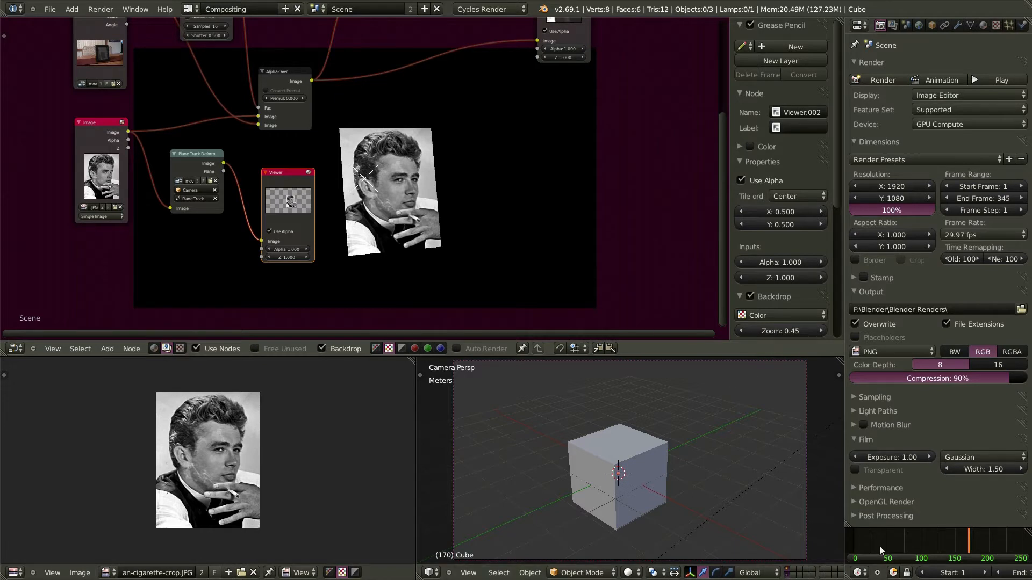
left_click_drag(961, 538, 991, 537)
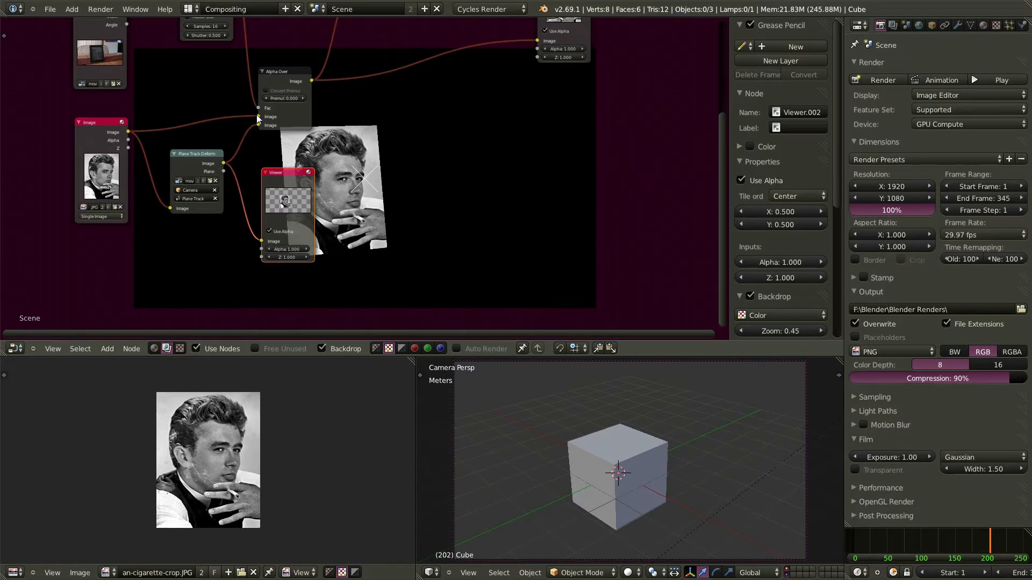
Replace the portrait Image node's link on Alpha Over's first image input with the Movie Clip's image output
left_click_drag(256, 115, 215, 117)
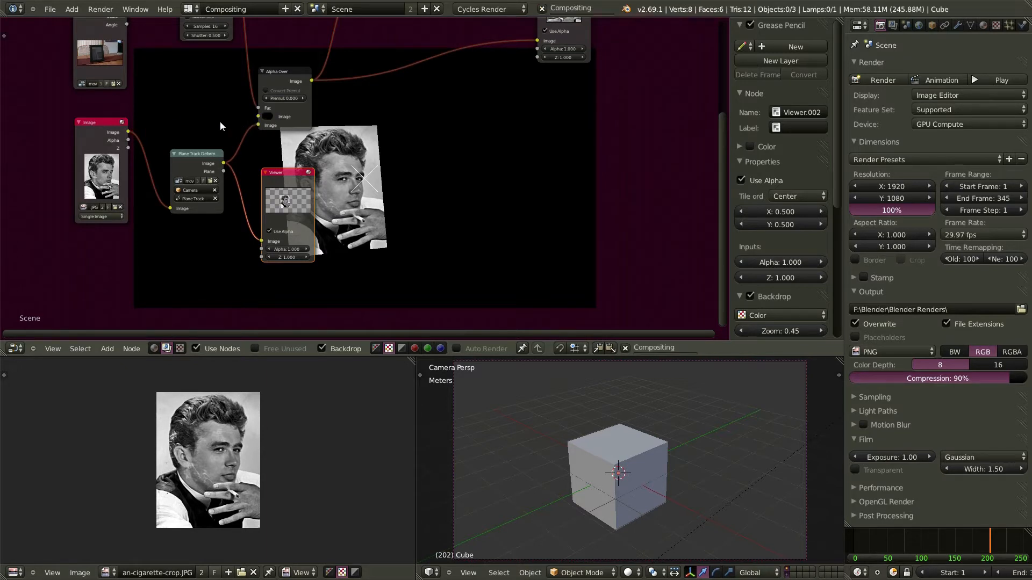
scroll(221, 127, "down", 1)
middle_click_drag(211, 103, 207, 168)
left_click_drag(139, 63, 253, 180)
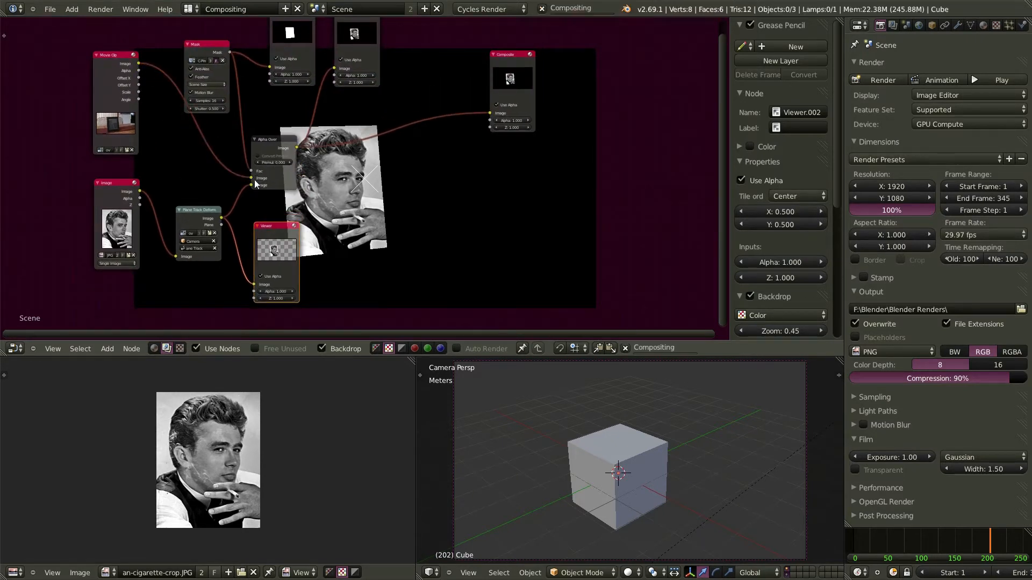
Preview the Alpha Over composite through its own Viewer node and check the portrait's fit in the frame at frames 136 and 104
scroll(392, 110, "down", 1)
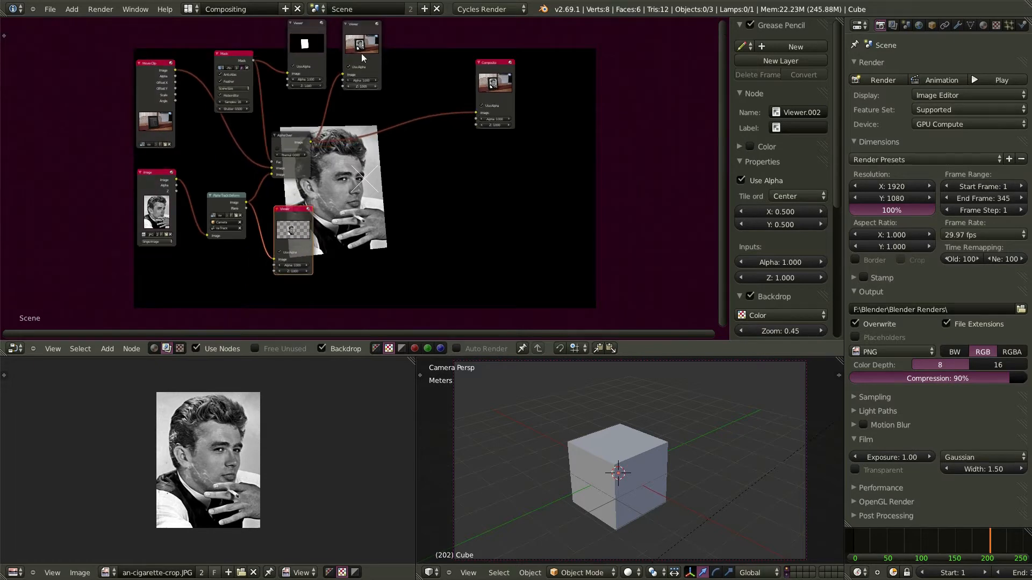
left_click(359, 23)
scroll(466, 196, "down", 1)
middle_click_drag(466, 195, 403, 181)
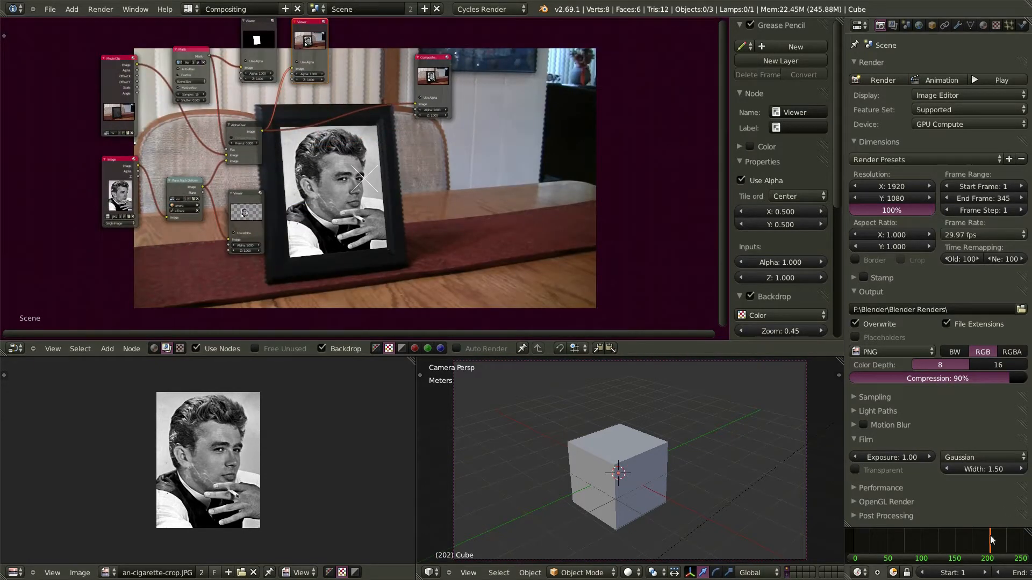
left_click(946, 537)
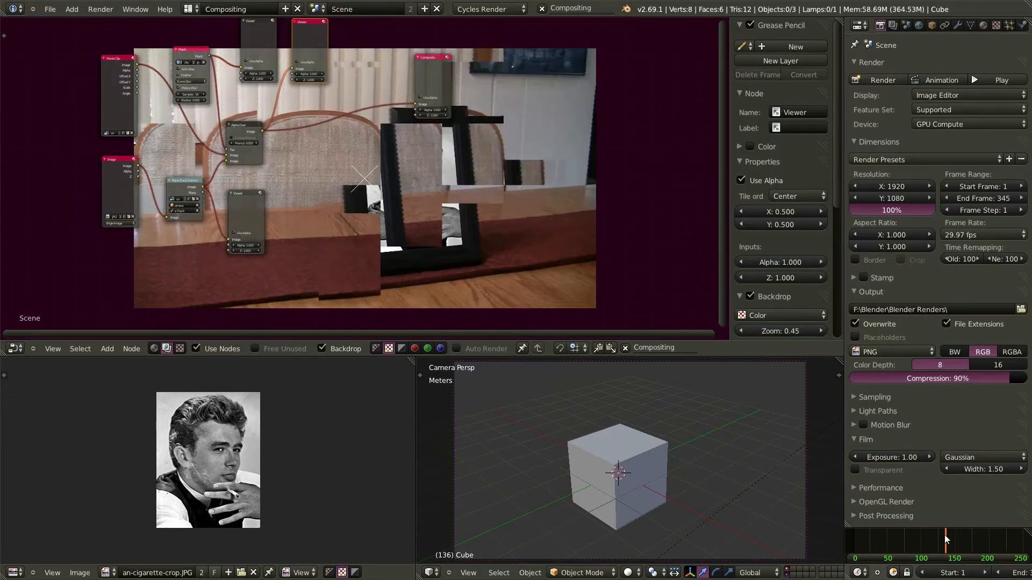
left_click_drag(943, 534, 924, 534)
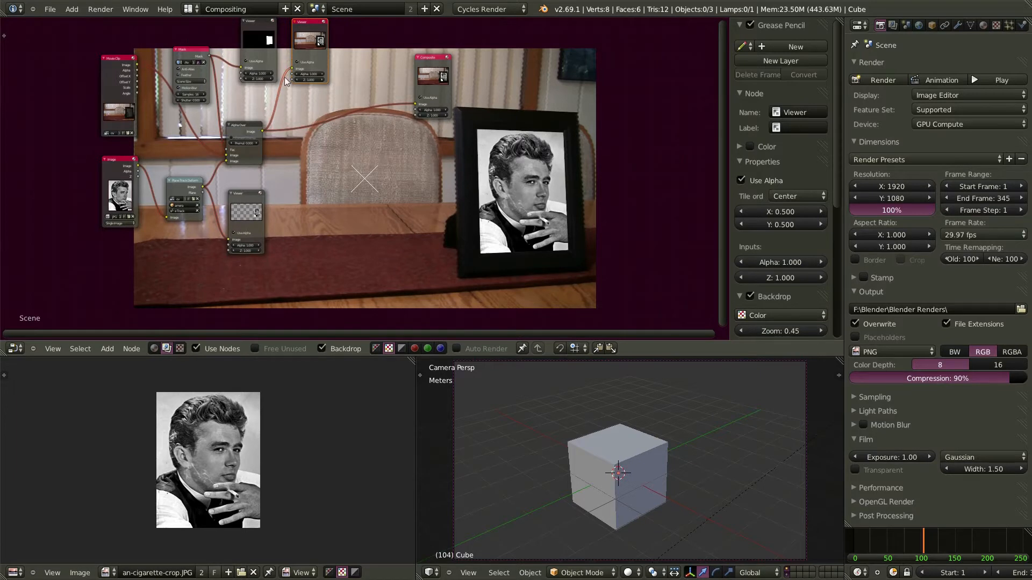
Add a Mix color node just below and beside the Alpha Over node
scroll(180, 243, "up", 4)
middle_click_drag(317, 153, 221, 192)
left_click(172, 122)
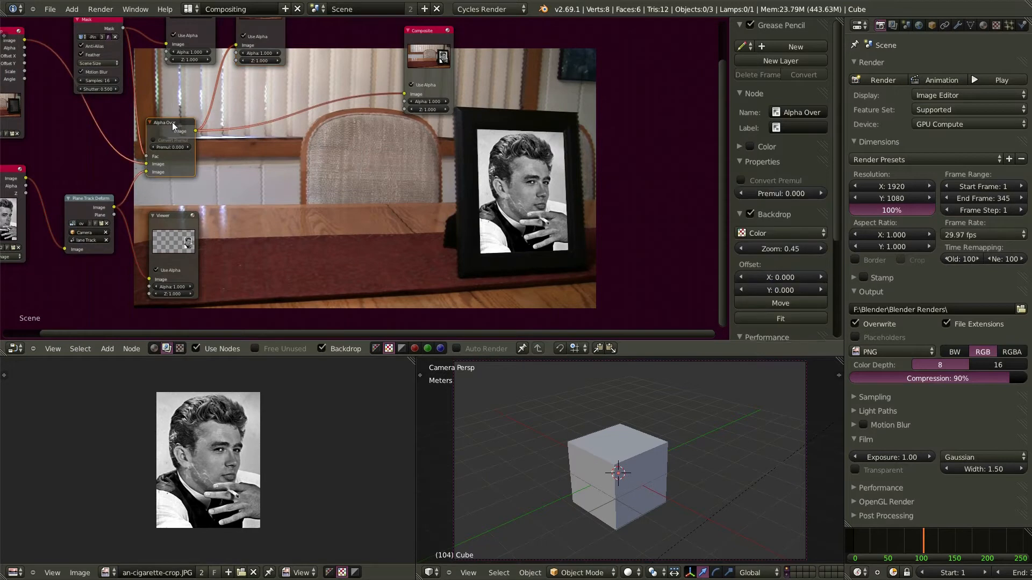
key("shift+a")
mouse_move(271, 198)
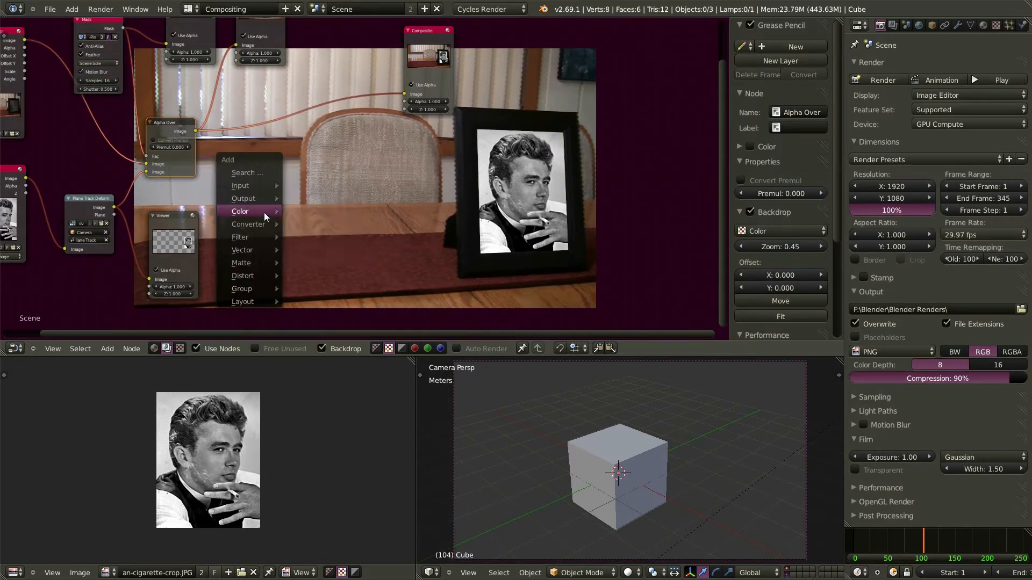
left_click(314, 212)
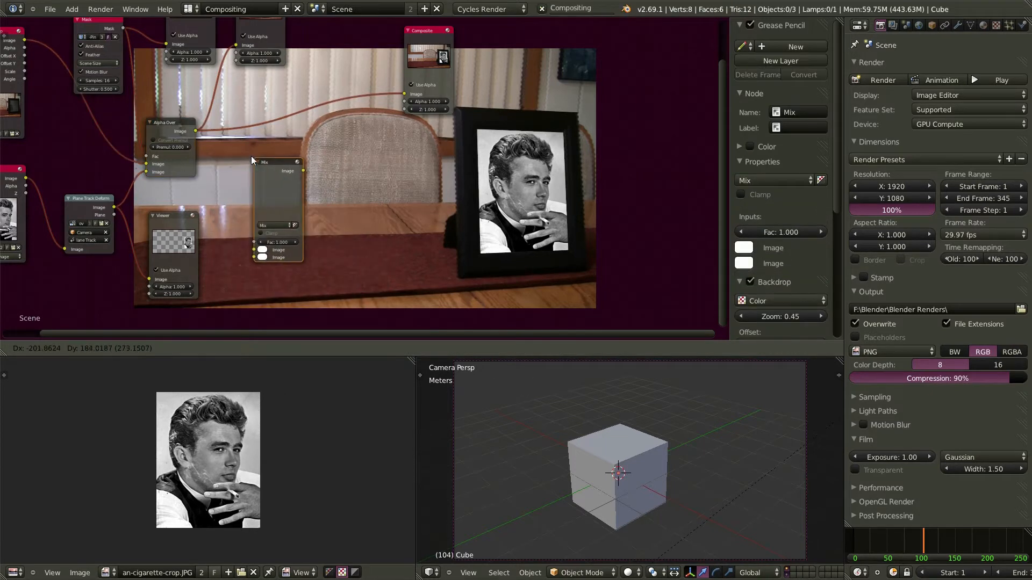
left_click(234, 137)
Transfer the deformed portrait and Mask links from Alpha Over to the Mix node's second image and factor inputs, moving Alpha Over aside
left_click_drag(175, 124, 211, 90)
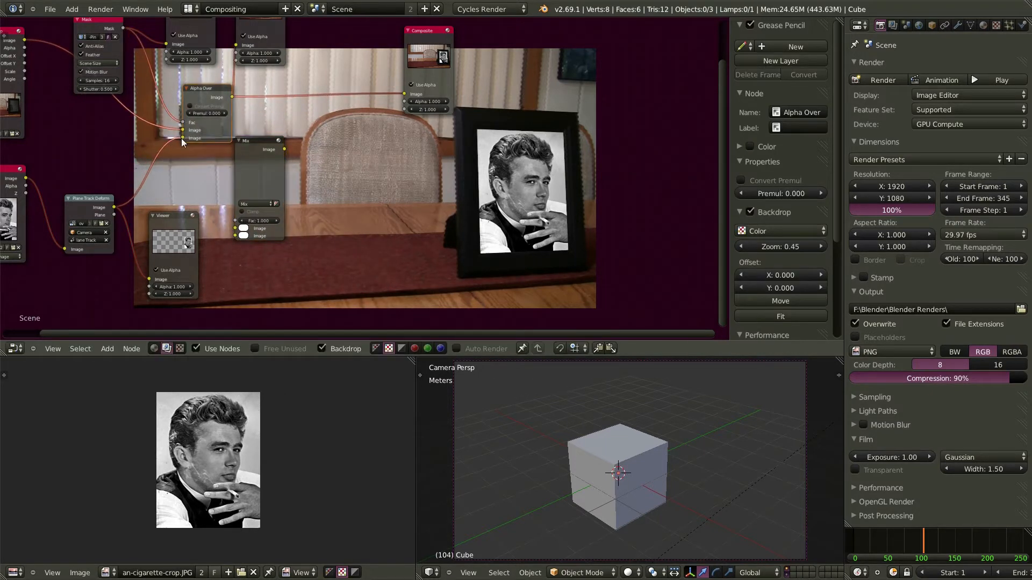
left_click_drag(183, 138, 236, 236)
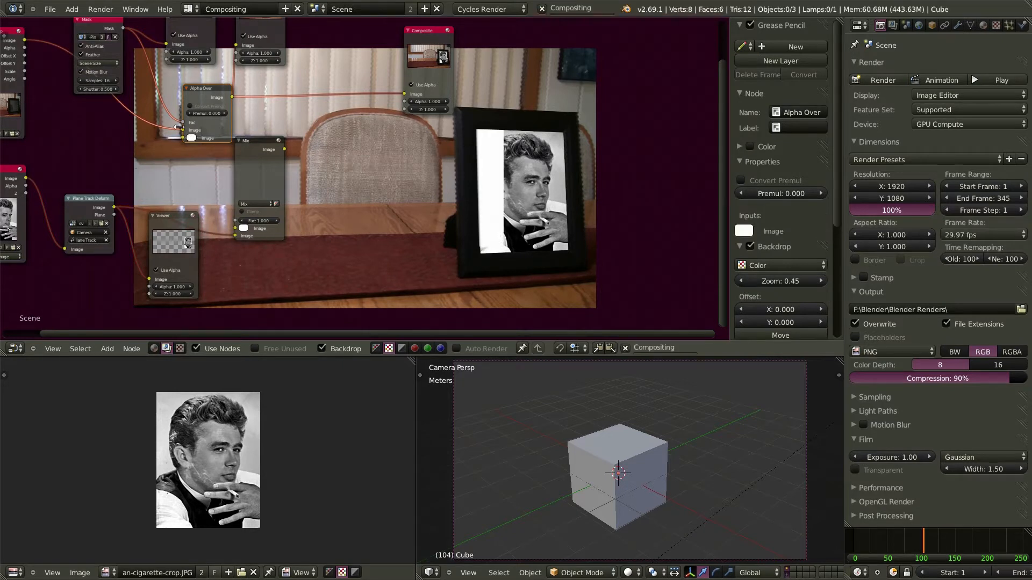
left_click_drag(183, 131, 233, 230)
left_click_drag(183, 123, 234, 221)
left_click_drag(212, 88, 140, 105)
Route the Mix node's output to the Composite node and to the lower Viewer node, placing that Viewer beside the Mix node
middle_click_drag(310, 128, 285, 172)
left_click_drag(266, 186, 391, 130)
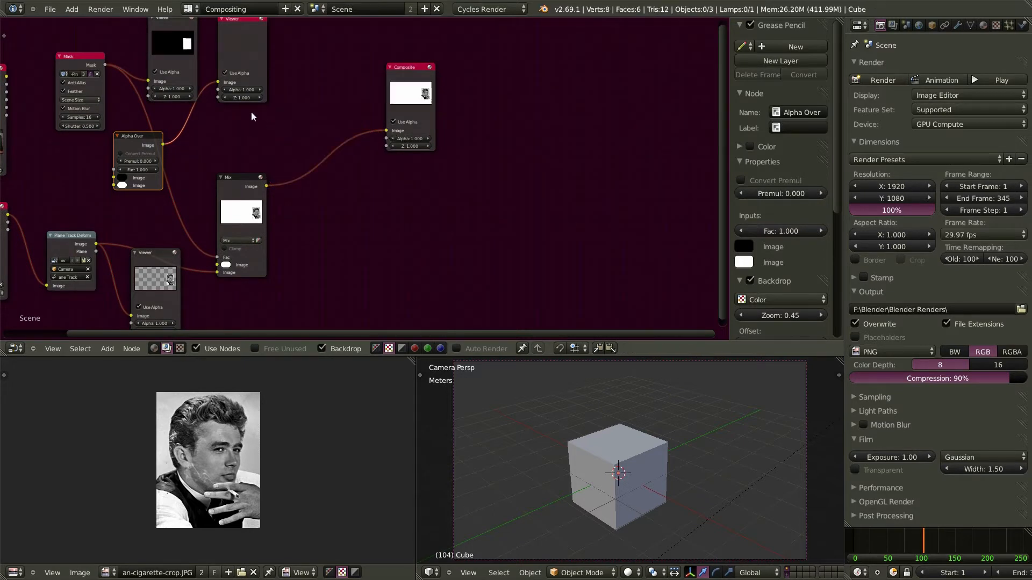
left_click_drag(153, 253, 295, 258)
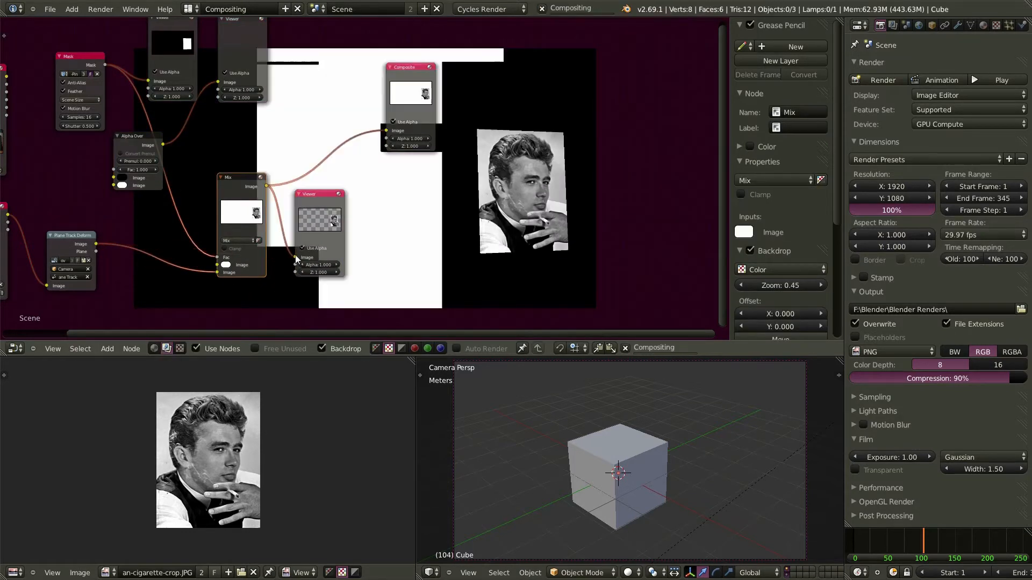
left_click(315, 192)
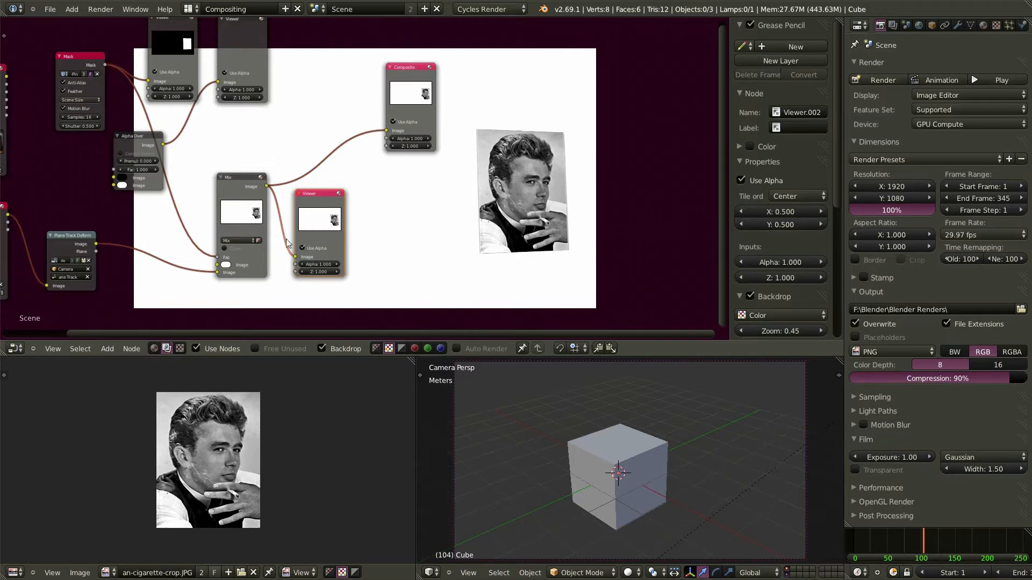
Connect the Movie Clip's image output to the Mix node's first image input and inspect the resulting composite
scroll(247, 292, "up", 2)
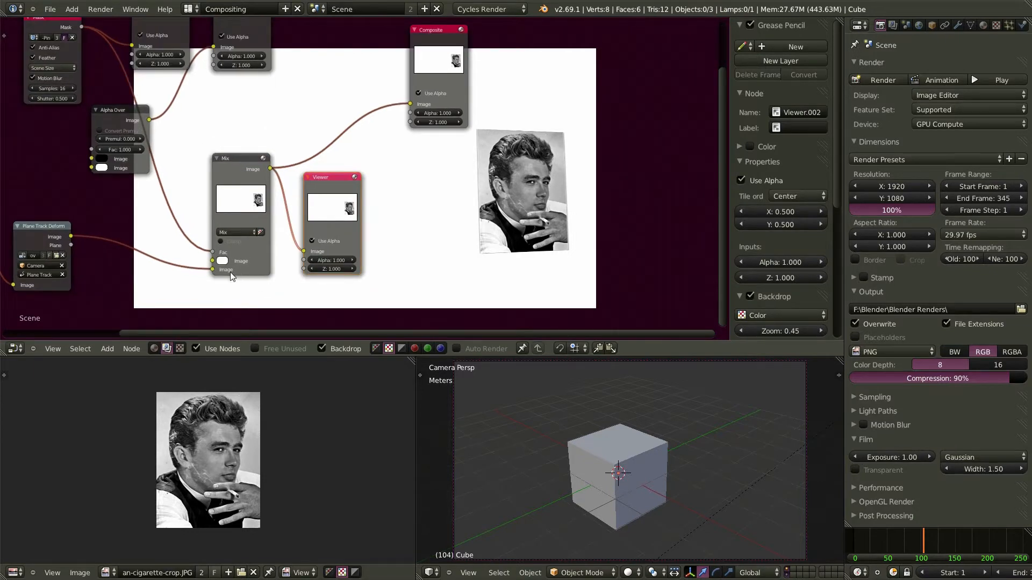
scroll(217, 273, "down", 3)
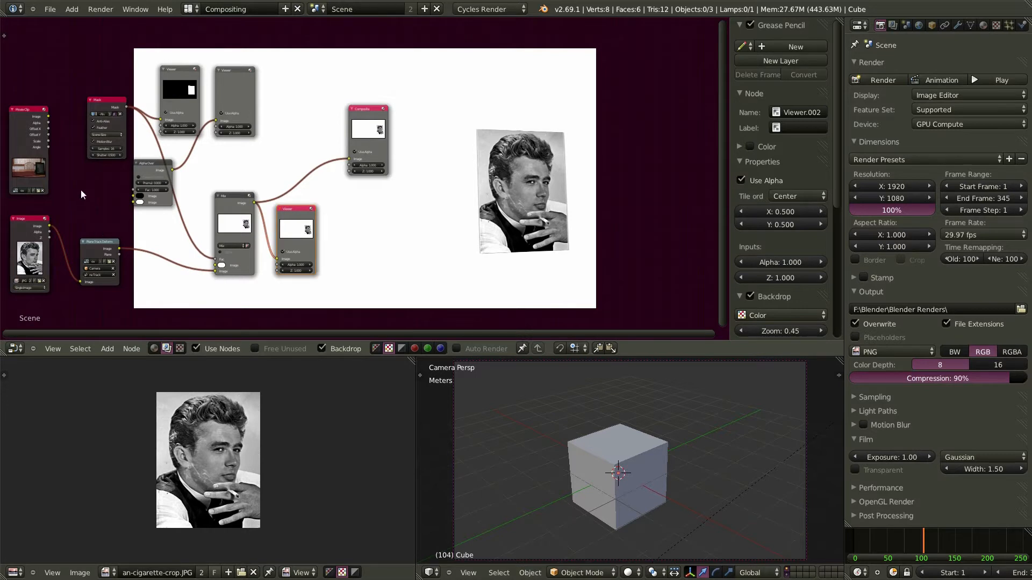
left_click_drag(48, 116, 217, 265)
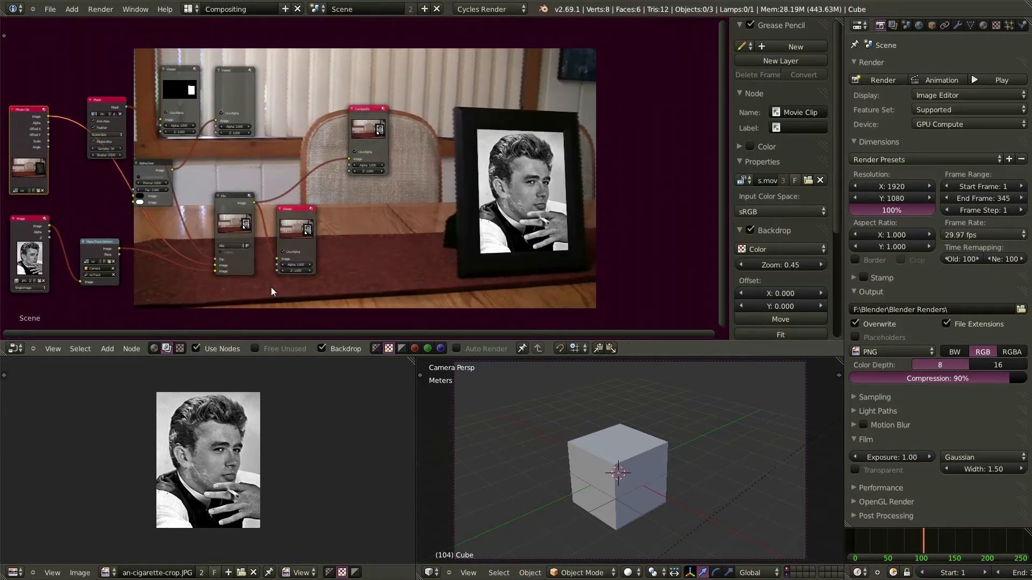
scroll(279, 288, "up", 4)
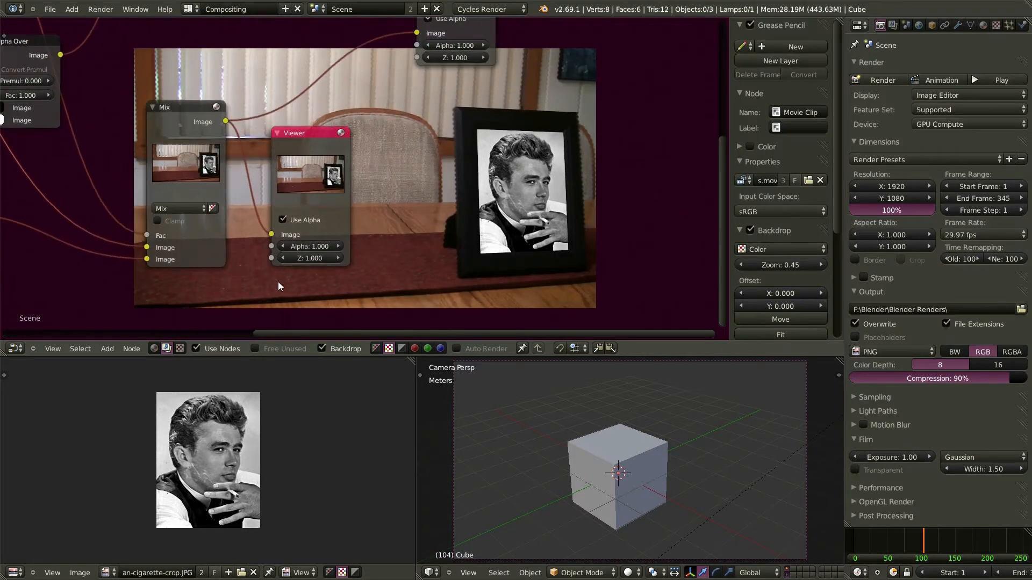
scroll(278, 282, "up", 2)
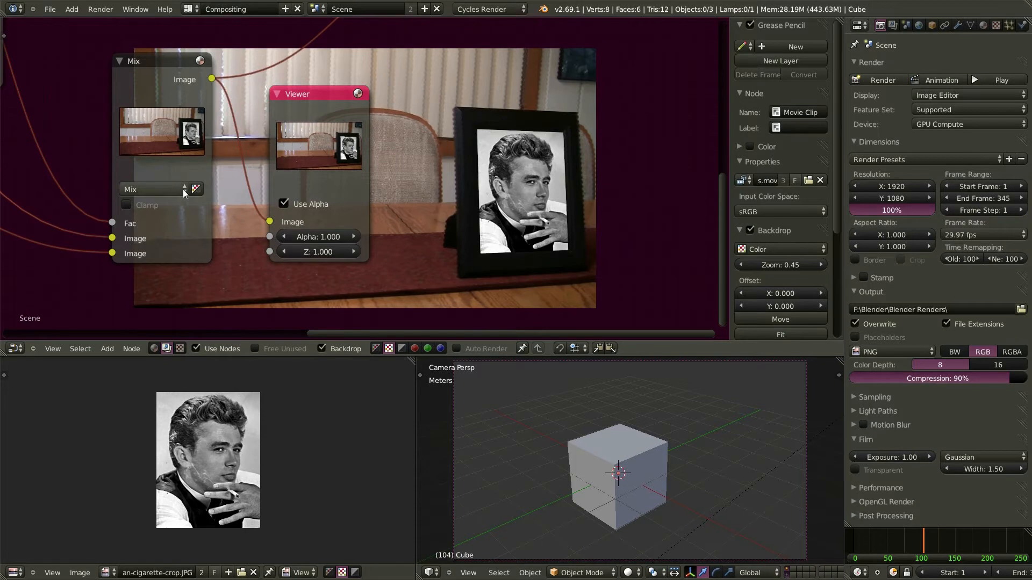
Change the Mix node's blend mode to Screen
left_click(183, 189)
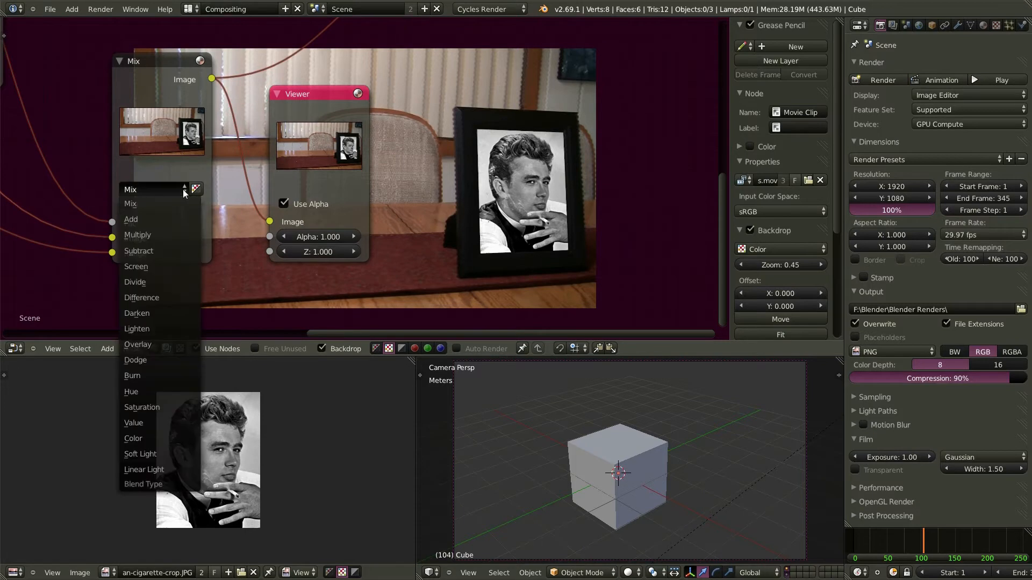
left_click(157, 266)
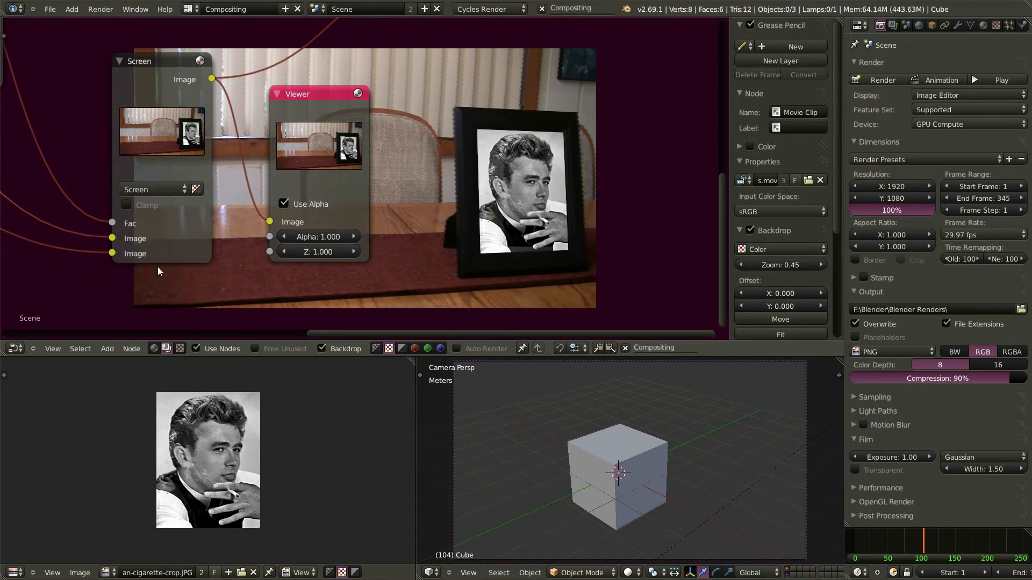
middle_click_drag(285, 275, 386, 275)
scroll(386, 271, "down", 6)
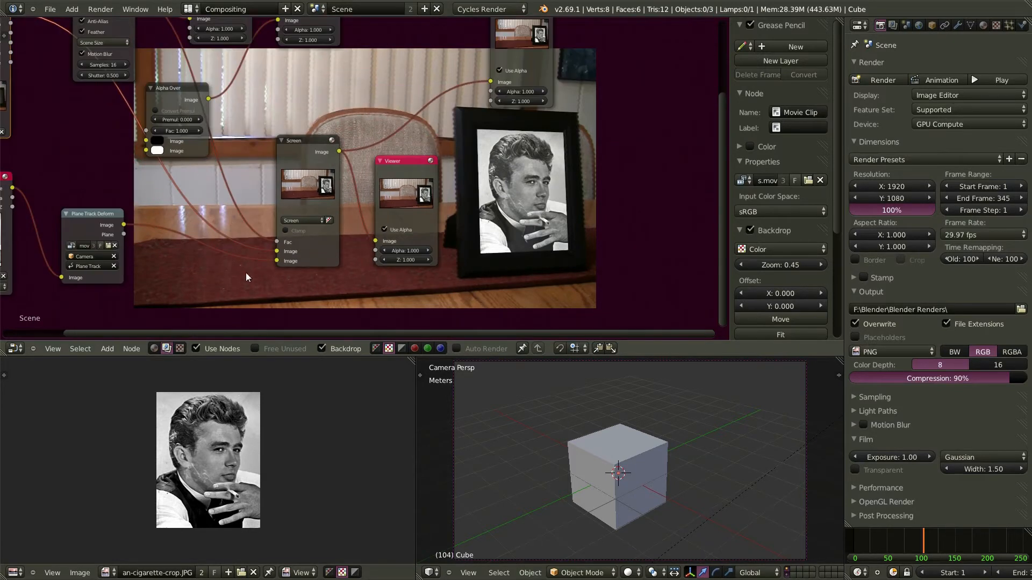
Move the portrait Image node away and insert a Color Balance node into its link to Plane Track Deform
scroll(246, 272, "down", 4)
middle_click_drag(285, 270, 368, 269)
left_click_drag(127, 202, 25, 203)
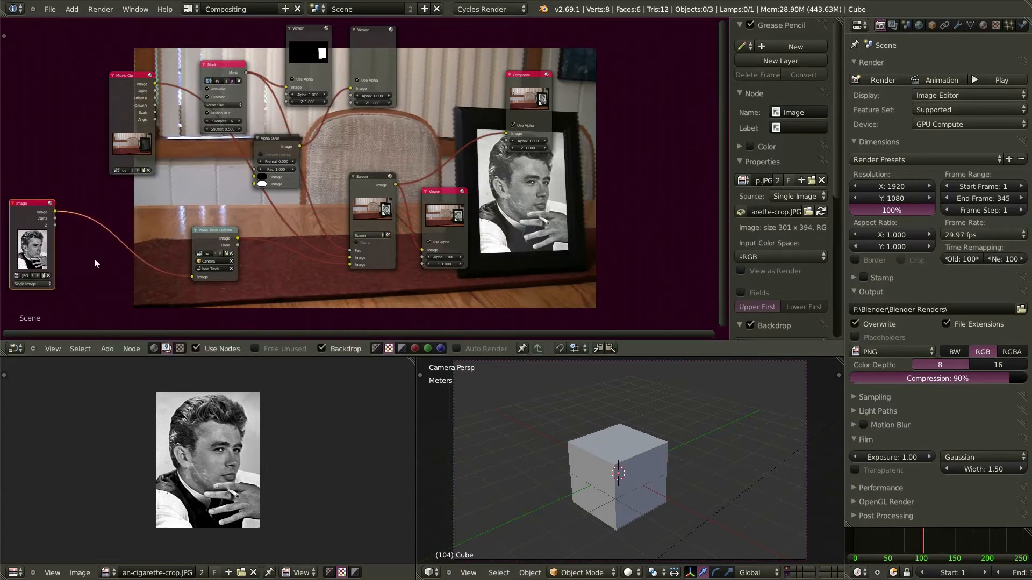
key("shift+a")
mouse_move(95, 259)
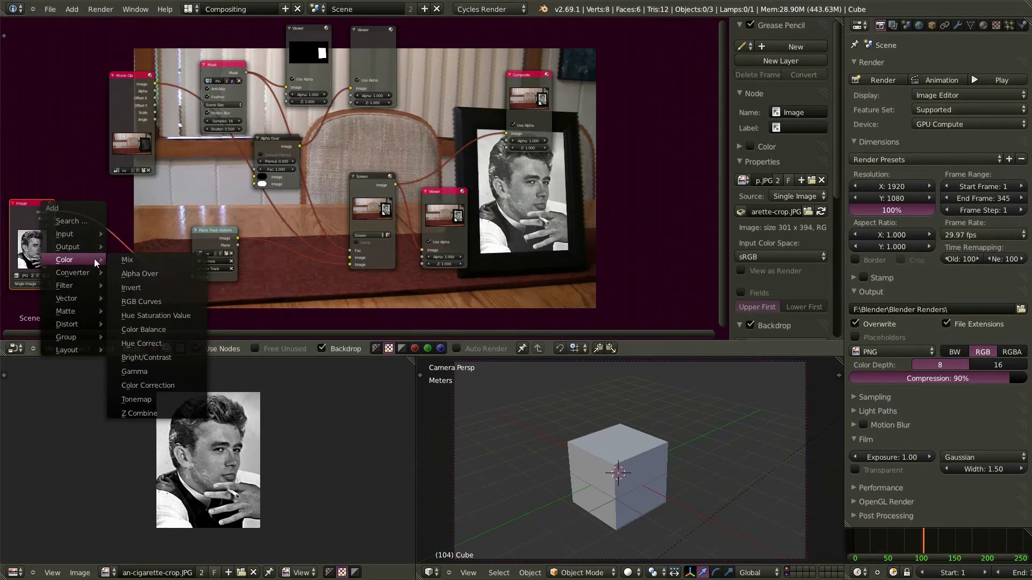
left_click(156, 328)
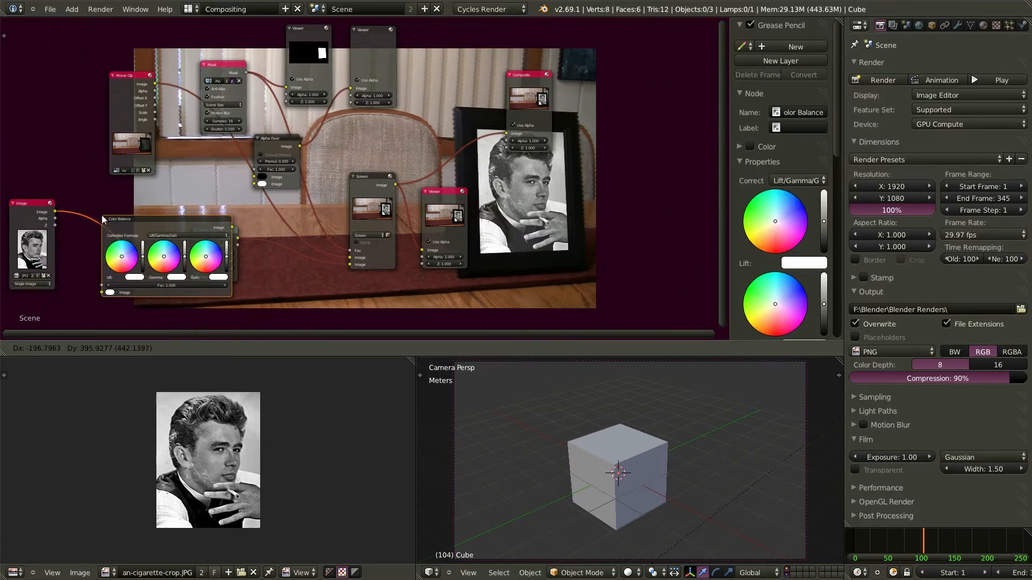
left_click(63, 201)
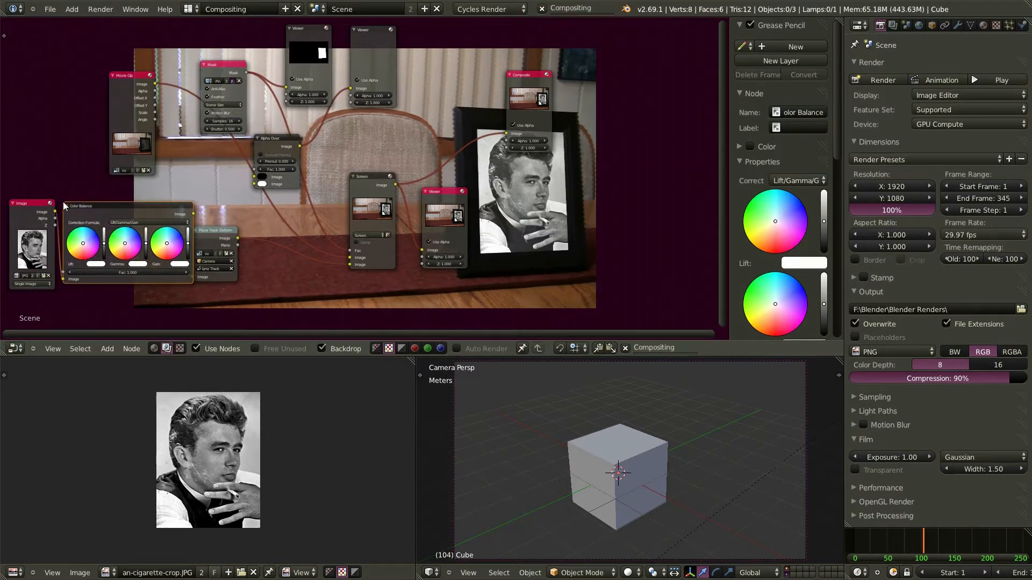
Spread the Plane Track Deform and Image nodes apart to leave room around the Color Balance node
left_click(218, 230)
left_click_drag(219, 230, 260, 231)
left_click_drag(41, 207, 11, 204)
middle_click_drag(75, 310, 166, 243)
Add a Hue Saturation Value node just below the Color Balance node
scroll(166, 245, "down", 1)
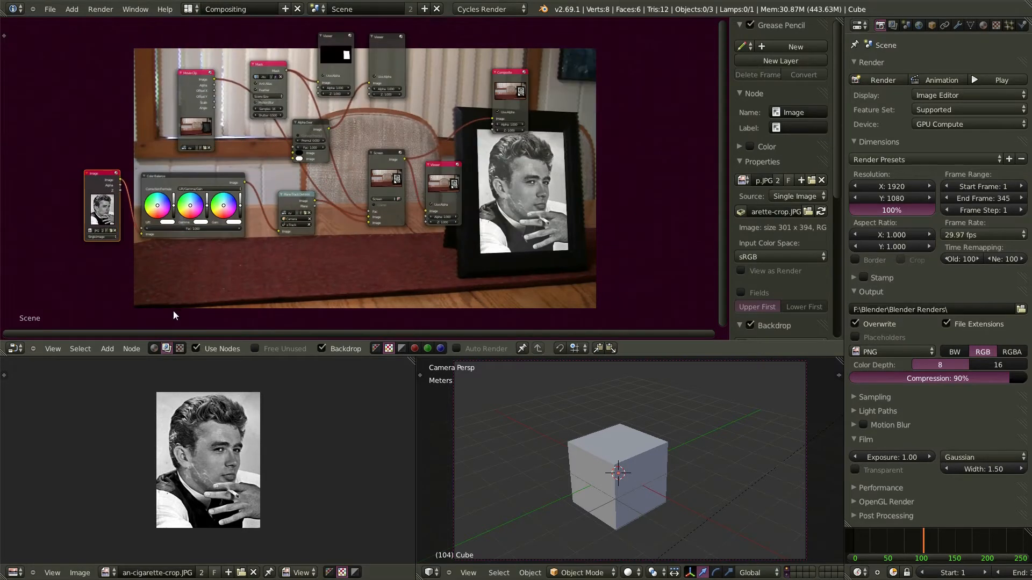
key("shift+a")
mouse_move(173, 311)
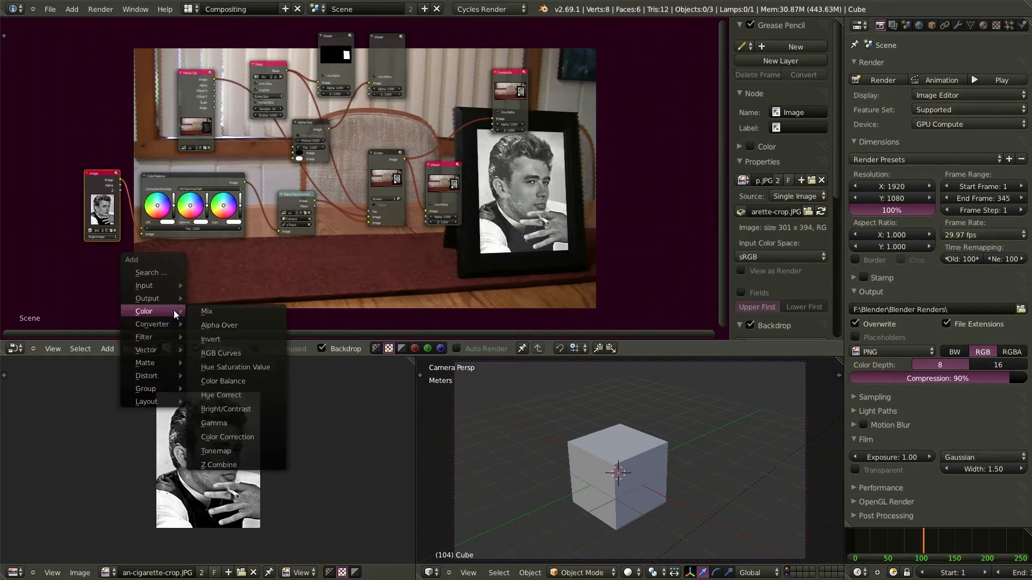
left_click(244, 367)
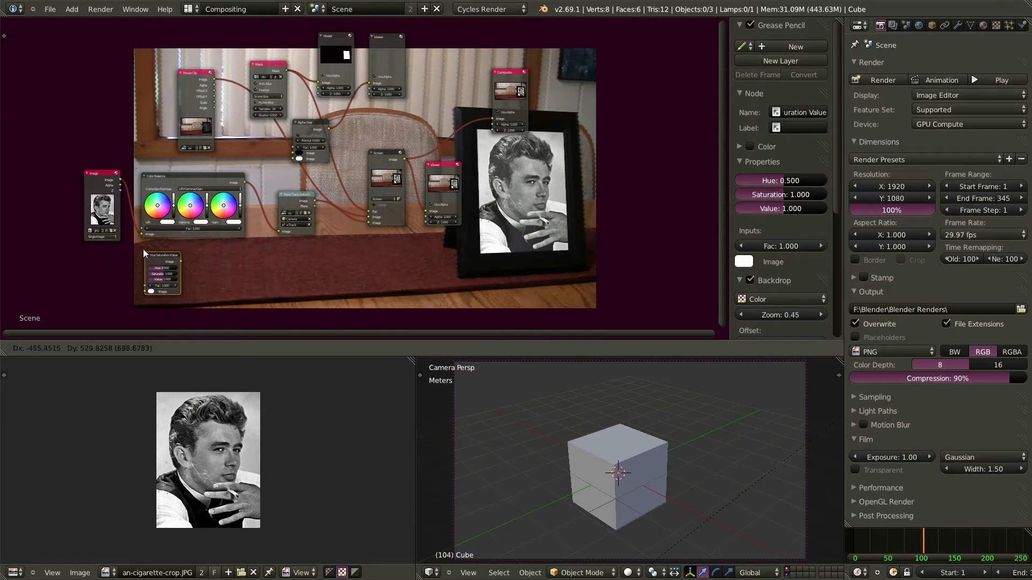
left_click(140, 244)
Reroute the portrait image through the Hue Saturation Value node into Plane Track Deform, bypassing Color Balance
scroll(143, 259, "up", 2)
scroll(143, 259, "up", 2)
left_click_drag(141, 220, 140, 298)
left_click_drag(196, 249, 356, 215)
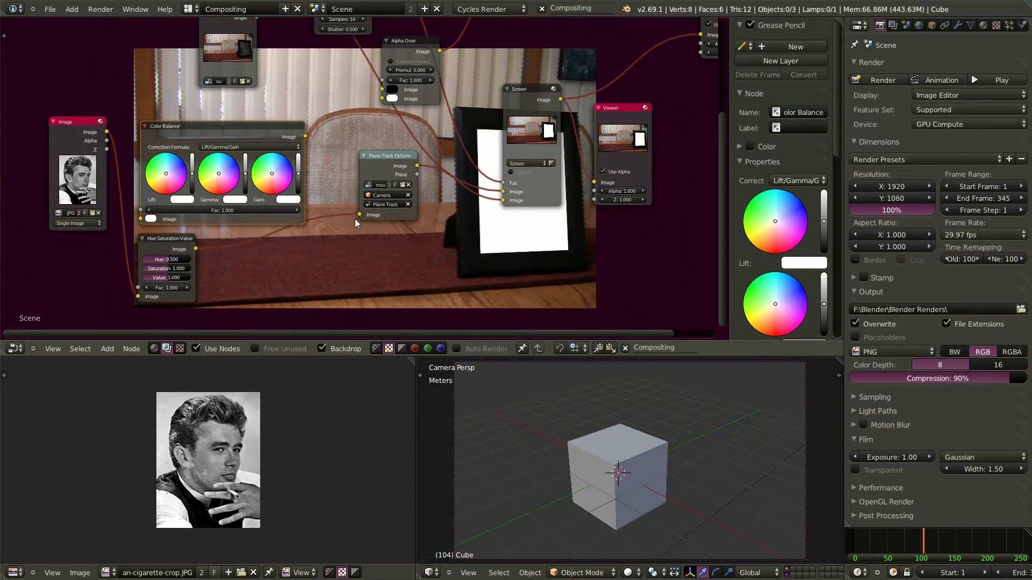
Darken the portrait by setting the Hue Saturation Value node's Value to 0.442
scroll(390, 286, "up", 1)
middle_click_drag(420, 277, 402, 183)
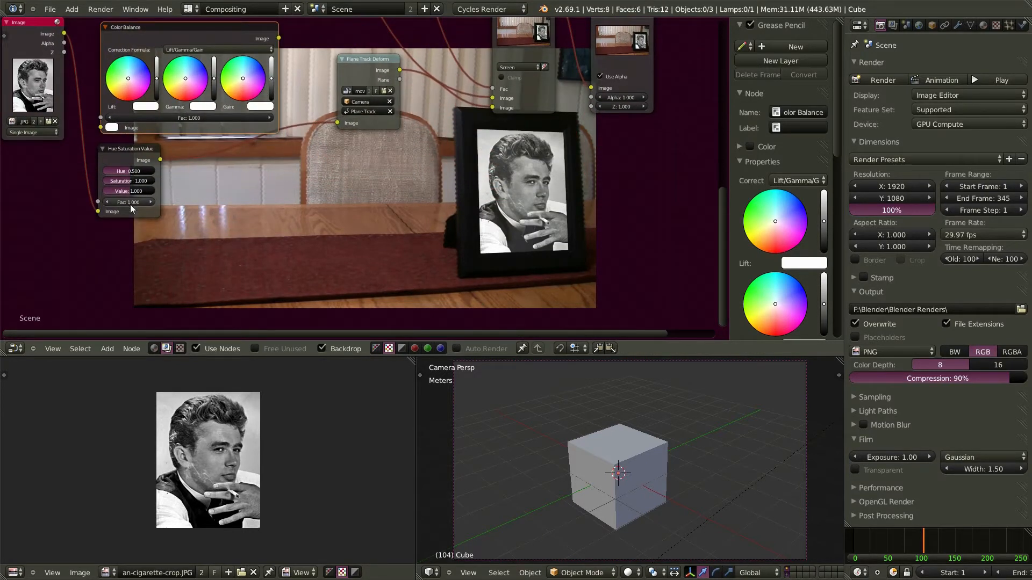
left_click_drag(129, 190, 117, 191)
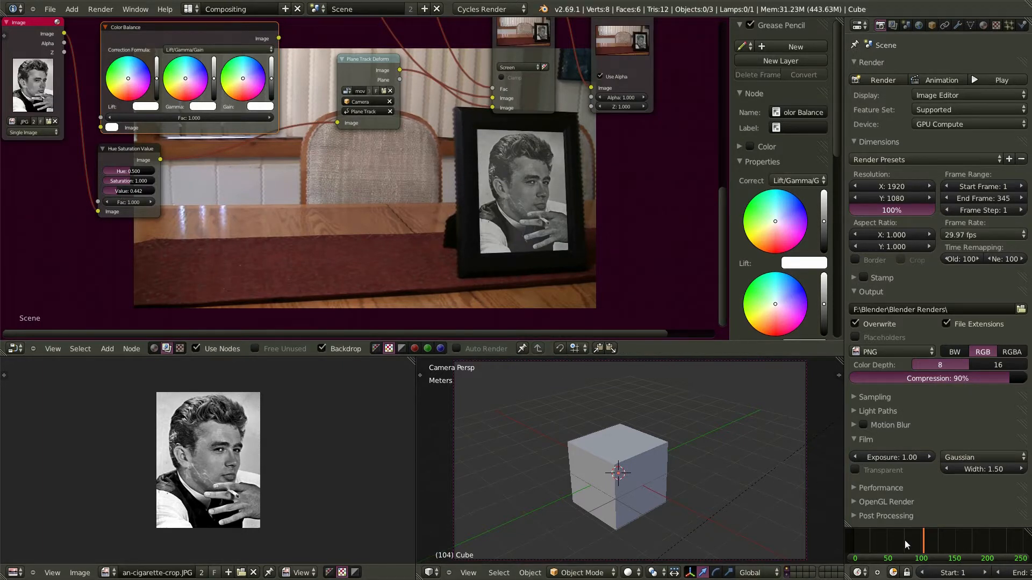
Check the darkened portrait's match with the footage at frames 155 and 169
left_click_drag(941, 540, 959, 540)
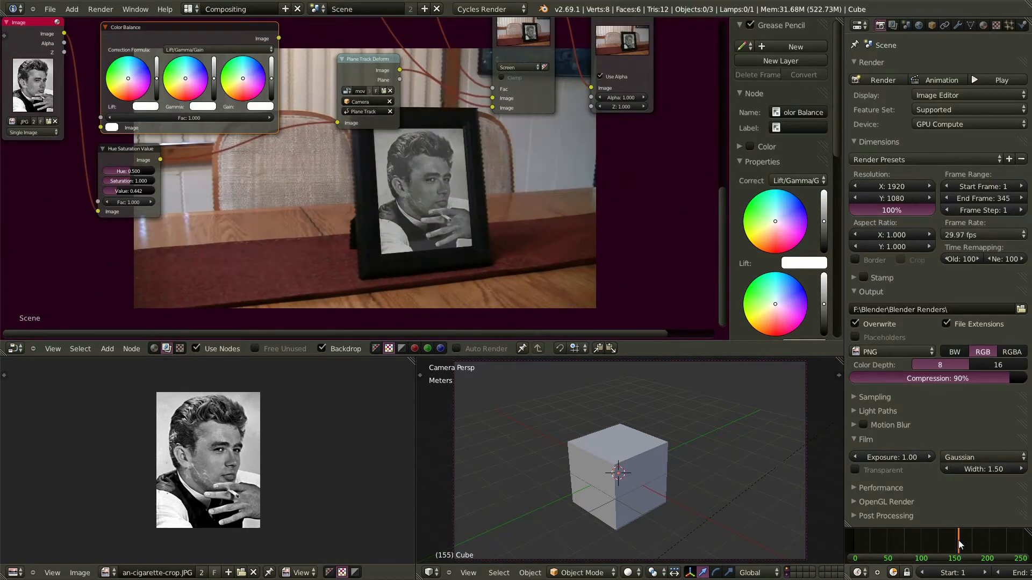
left_click(967, 540)
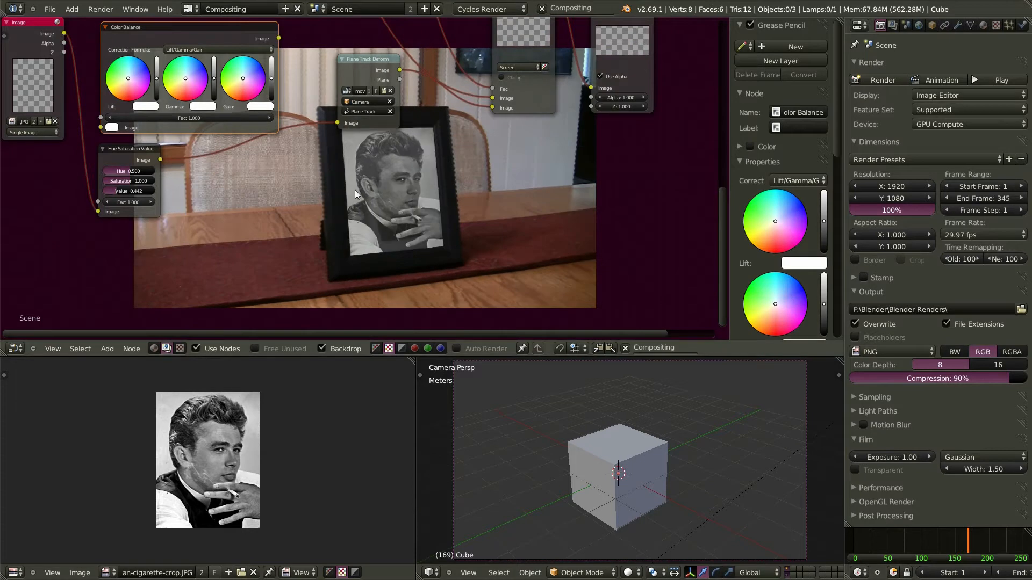
middle_click_drag(462, 234, 448, 189)
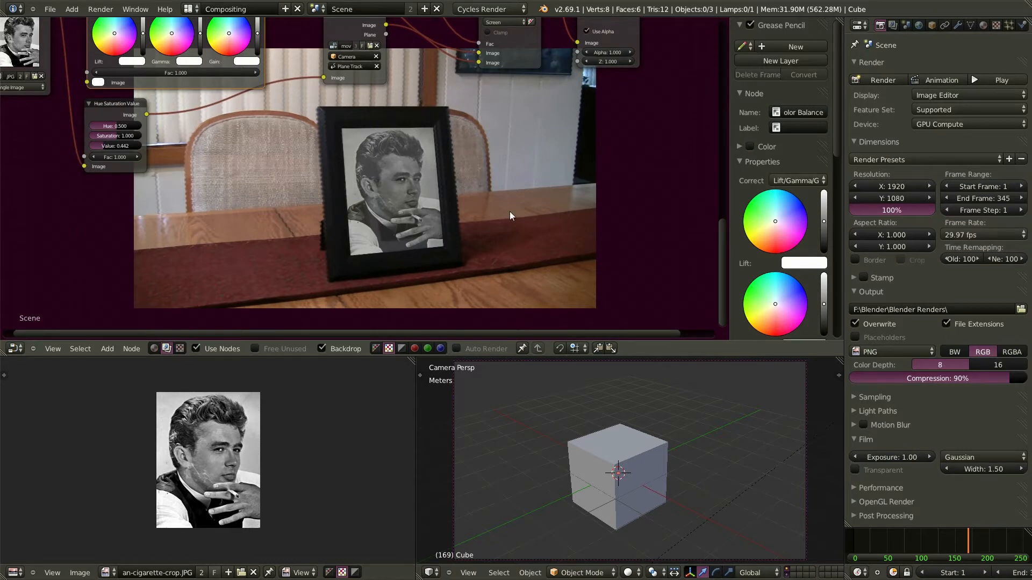
scroll(520, 206, "down", 3)
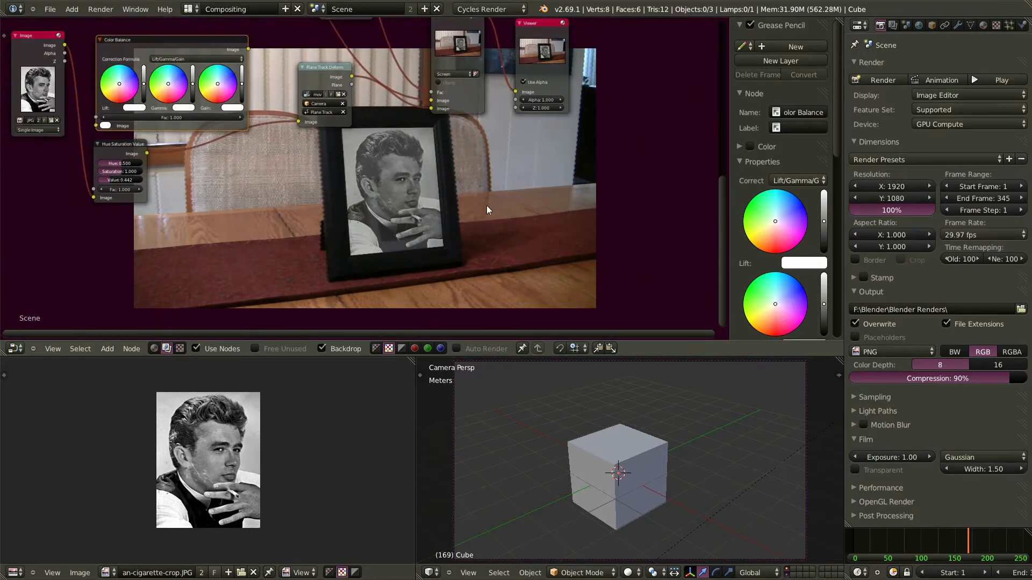
scroll(485, 205, "down", 2)
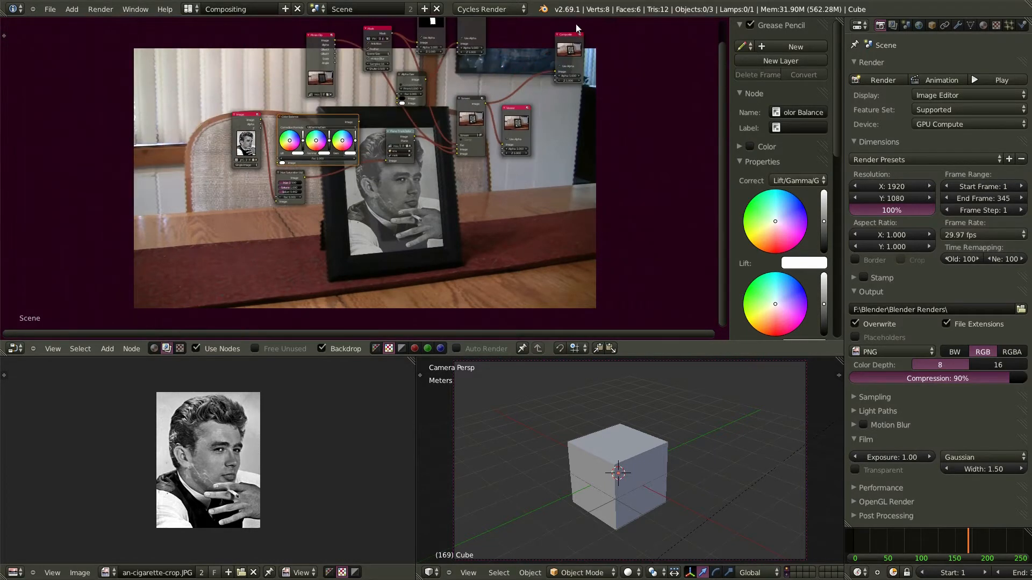
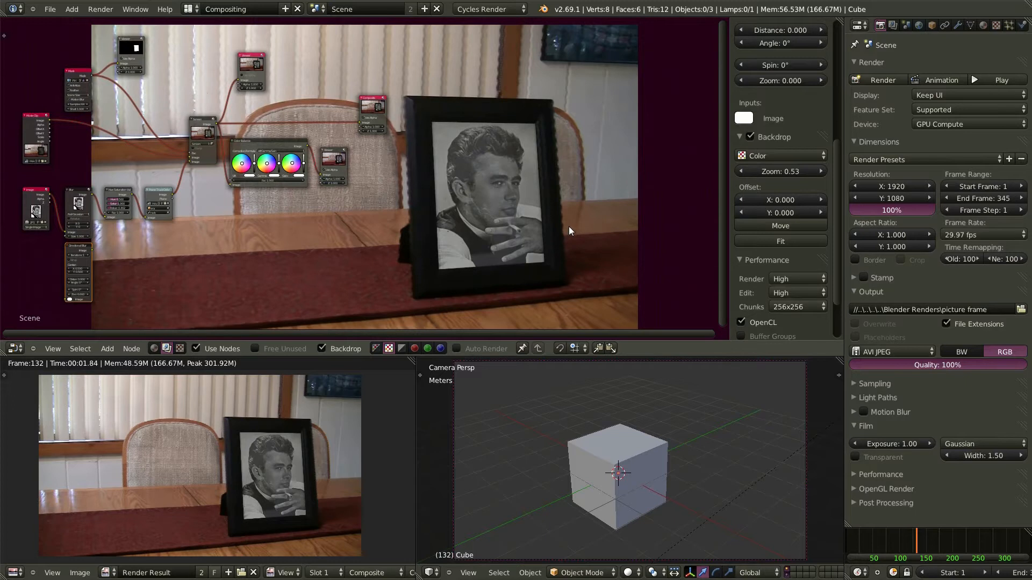
Reduce the backdrop zoom to 0.50 and select the Viewer node fed by Color Balance
left_click(741, 172)
left_click(741, 172)
left_click(741, 172)
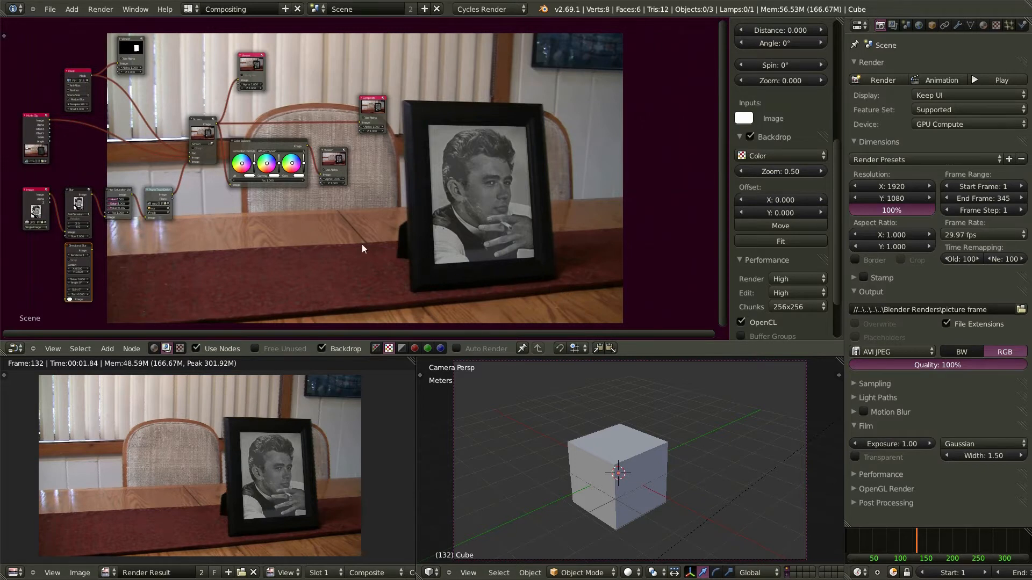
scroll(276, 147, "up", 3)
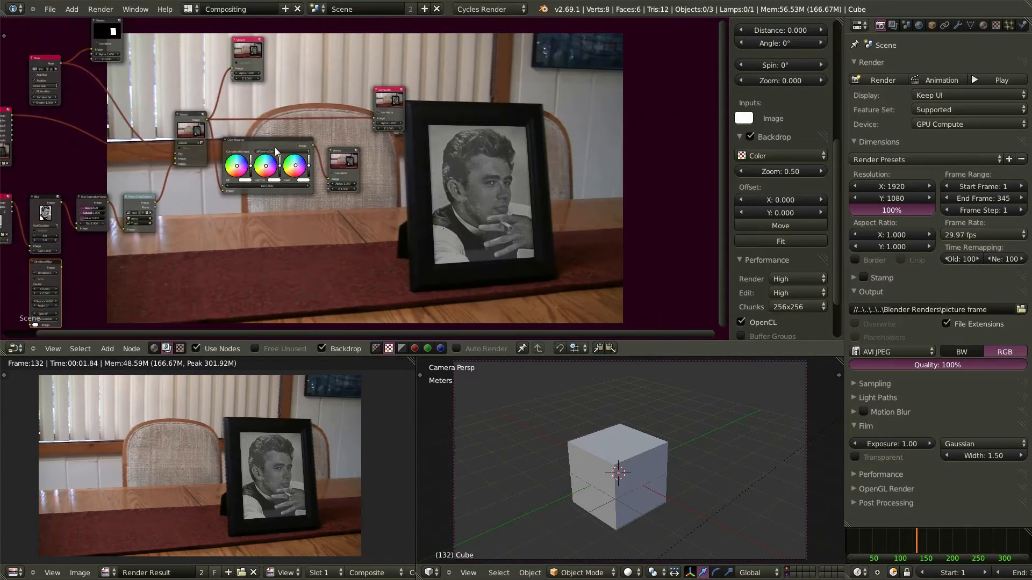
scroll(278, 147, "up", 2)
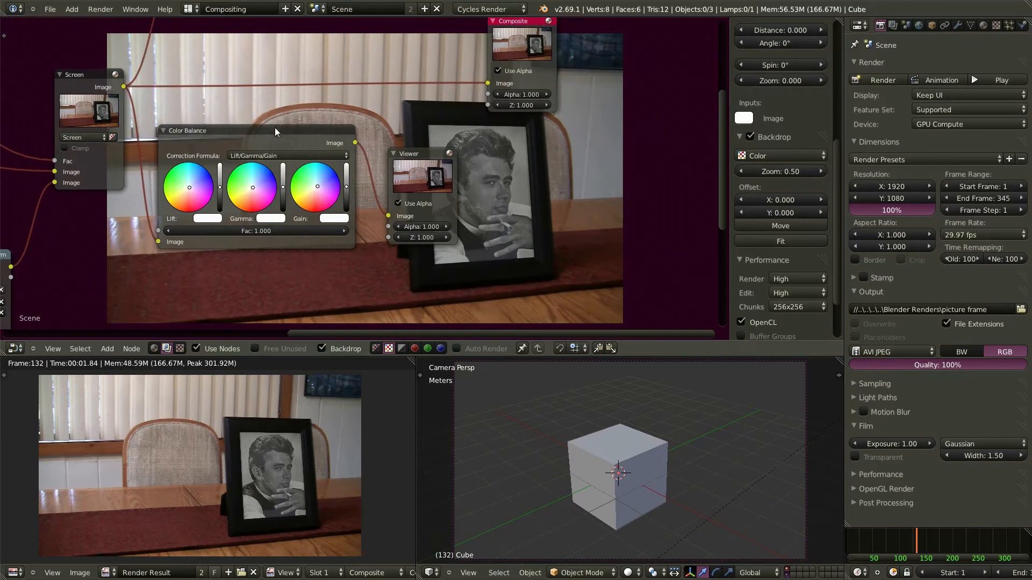
middle_click_drag(271, 129, 232, 156)
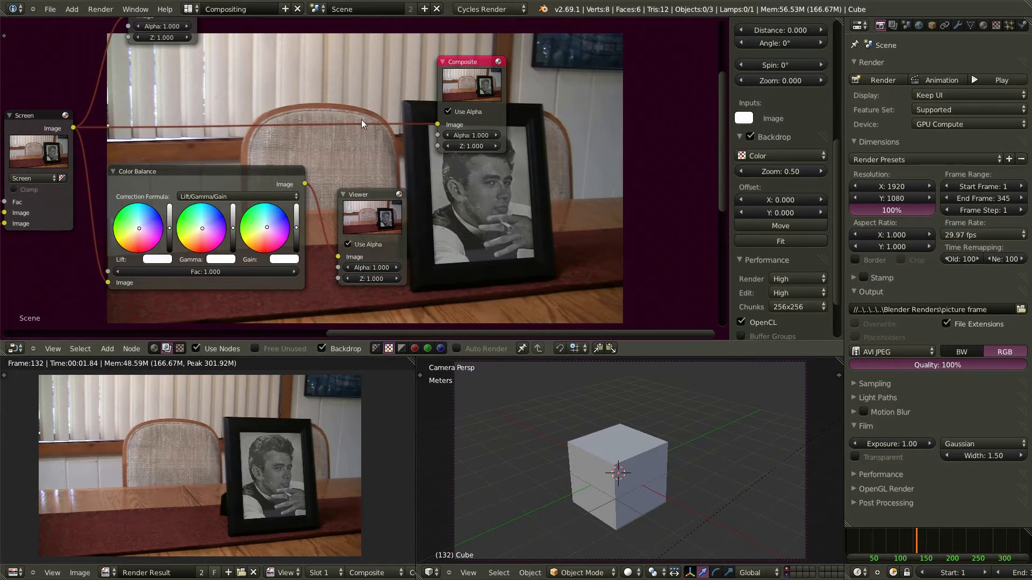
left_click(369, 192)
middle_click_drag(490, 253, 467, 221)
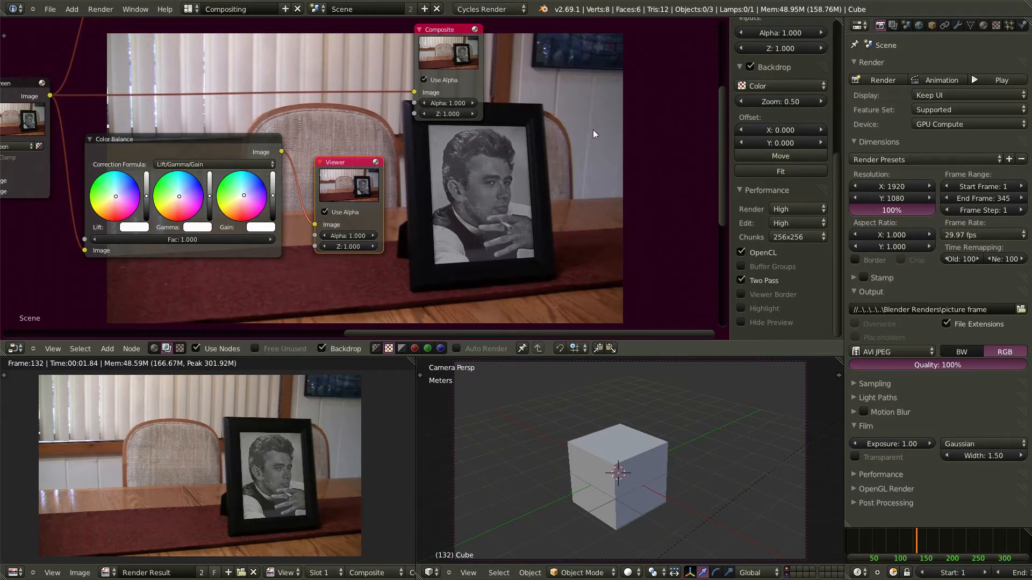
Shift the Color Balance gain slightly toward blue and connect the node's output to the Composite node
left_click(252, 188)
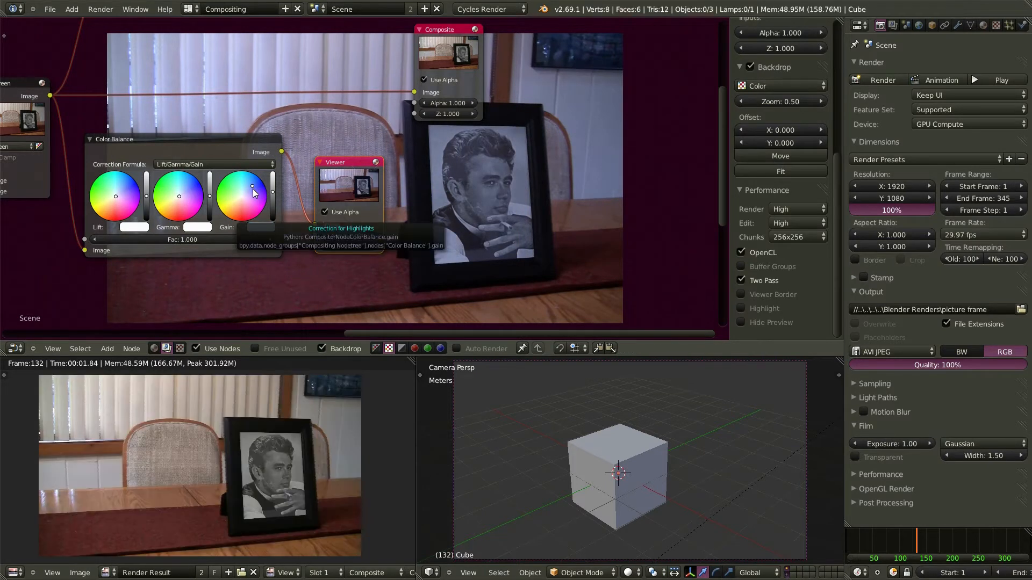
left_click(246, 194)
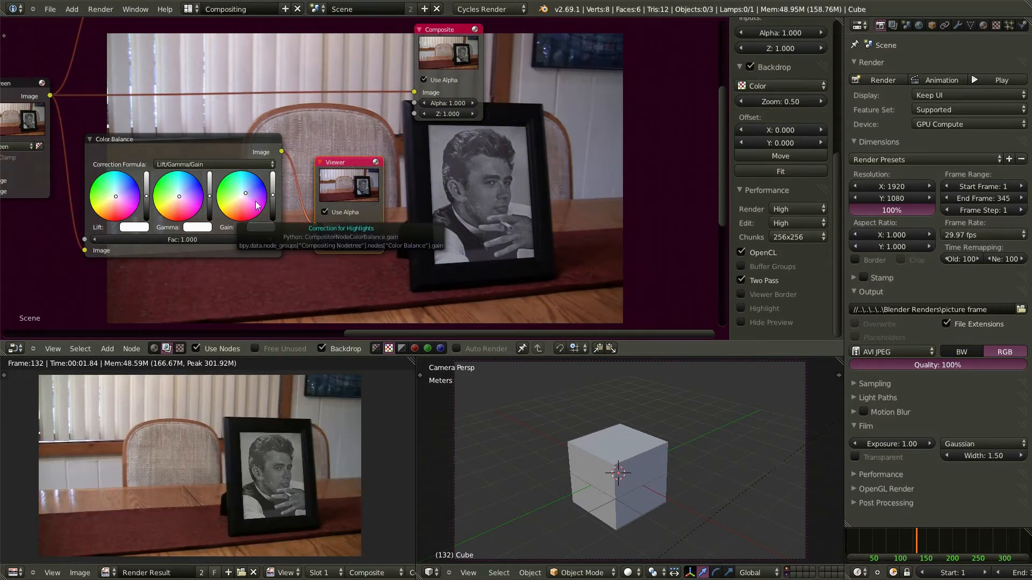
scroll(308, 275, "down", 3)
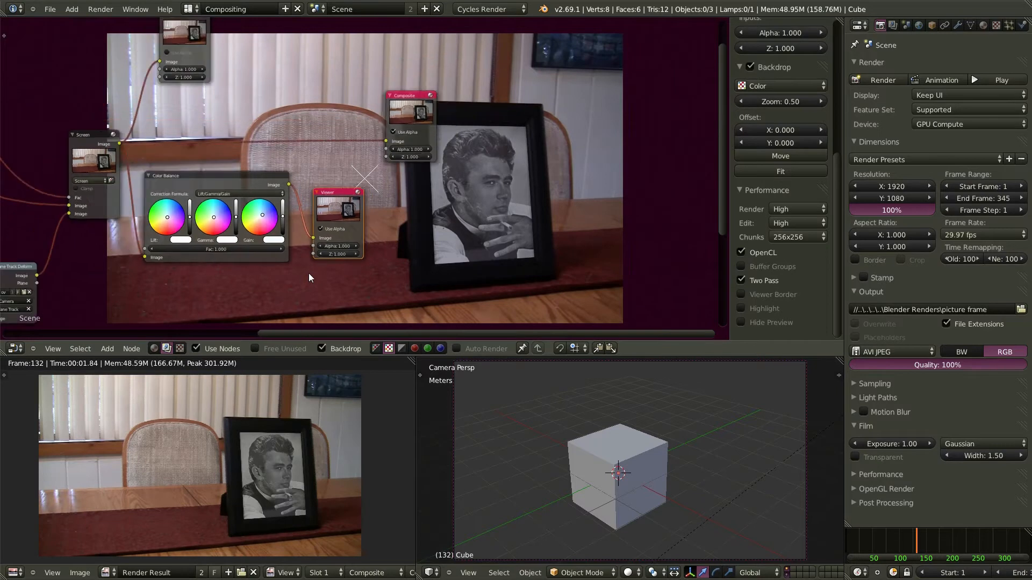
left_click_drag(290, 192, 380, 152)
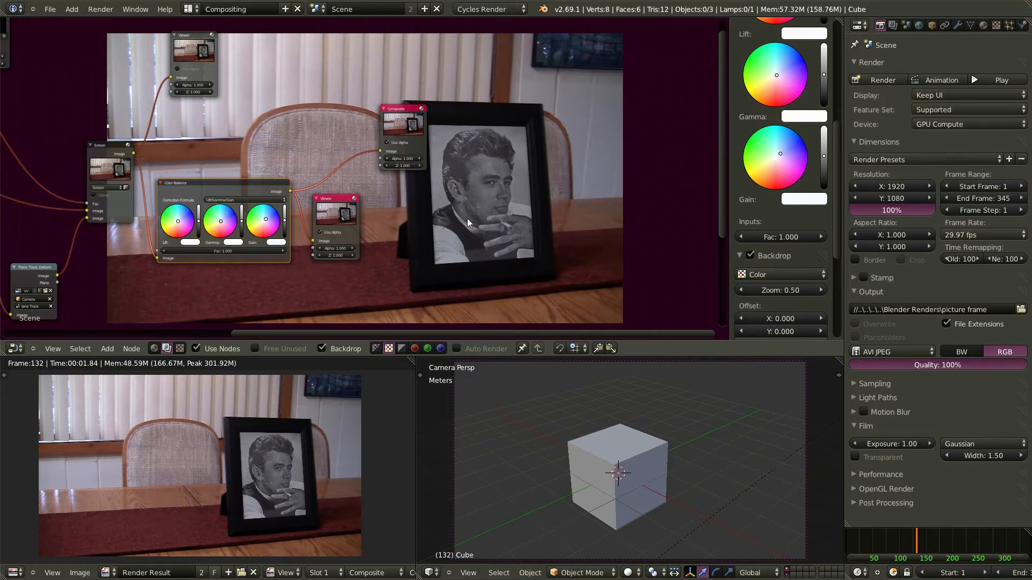
Set the portrait's Fast Gaussian Blur node to X 3 and Y 1
middle_click_drag(179, 310, 277, 171)
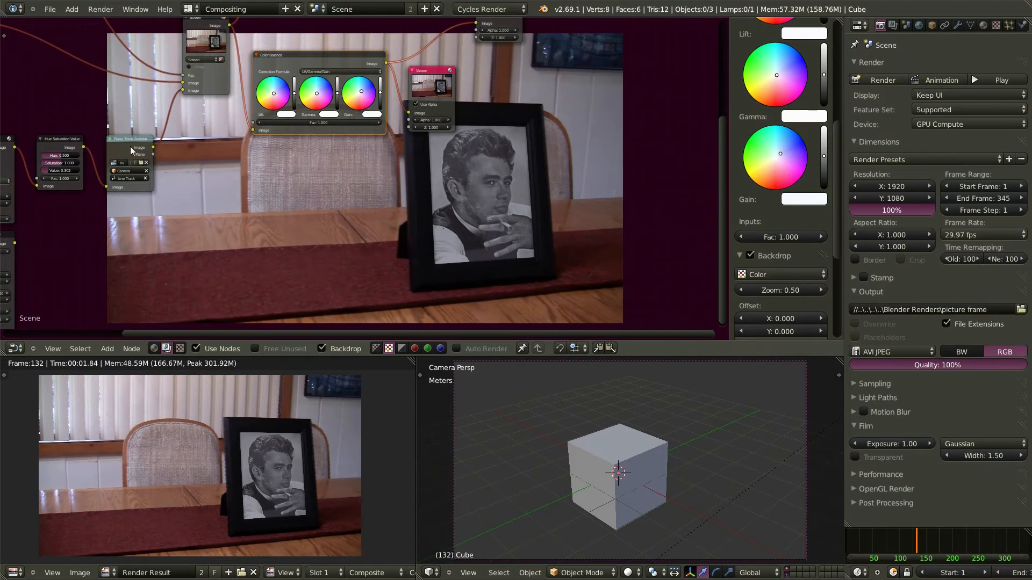
scroll(138, 167, "up", 4)
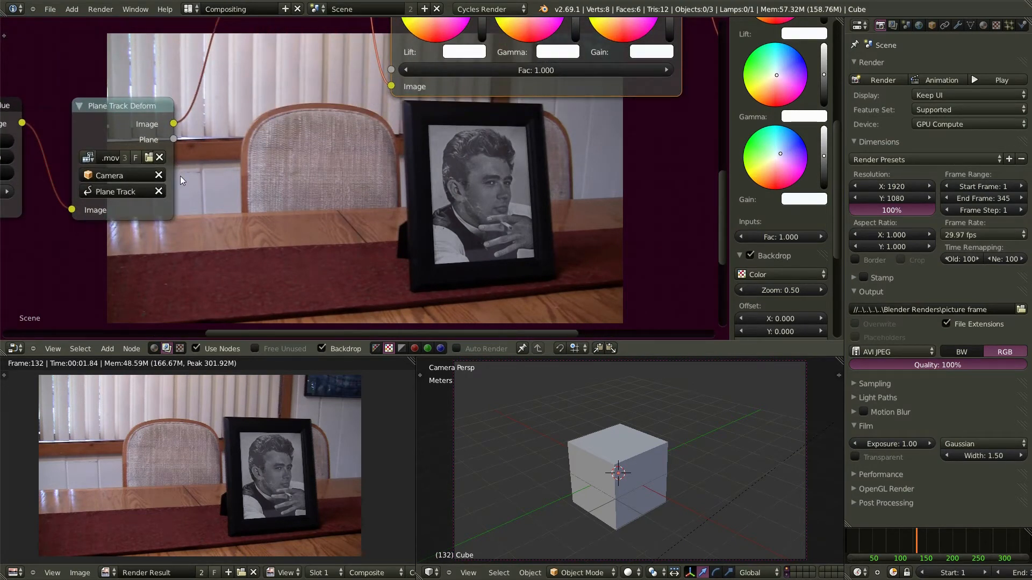
middle_click_drag(207, 208, 448, 200)
scroll(449, 200, "down", 2)
middle_click_drag(278, 252, 259, 162)
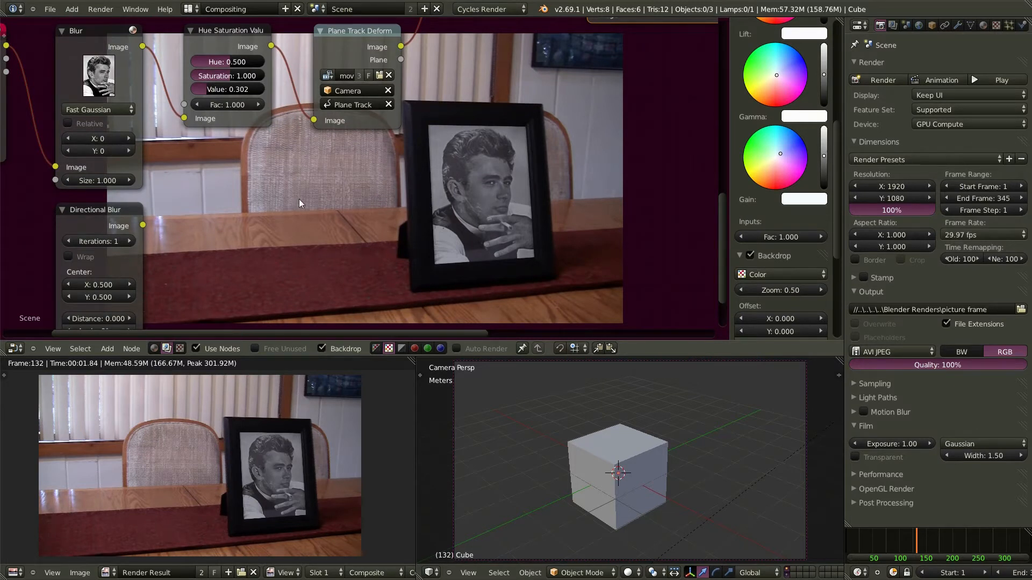
left_click(128, 137)
left_click(127, 136)
left_click(127, 135)
left_click(126, 136)
left_click(125, 150)
left_click(125, 150)
left_click(69, 138)
left_click(67, 151)
Inspect the Directional Blur node's settings and select the Plane Track Deform node
middle_click_drag(198, 266, 189, 176)
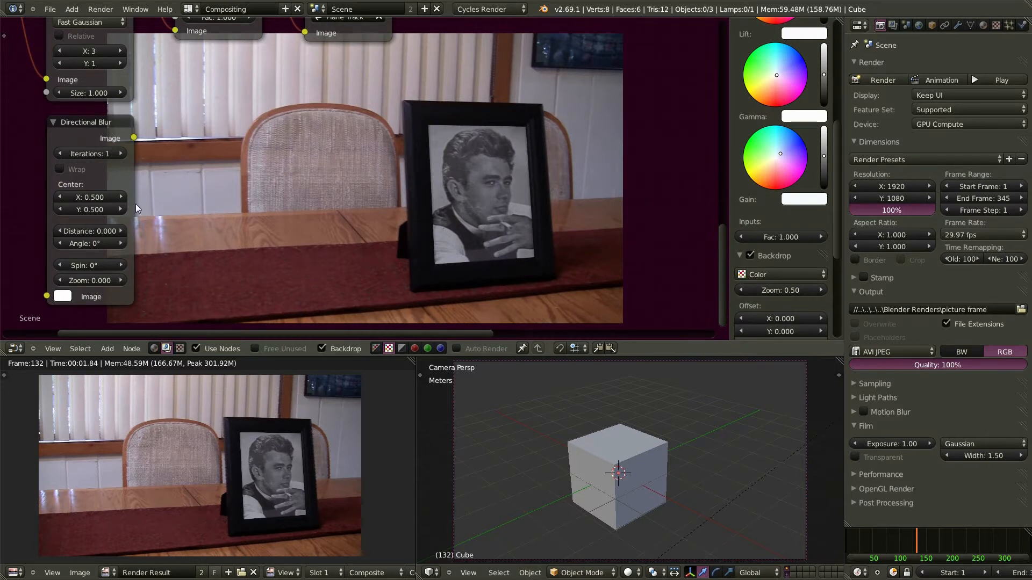
middle_click_drag(181, 182, 199, 280)
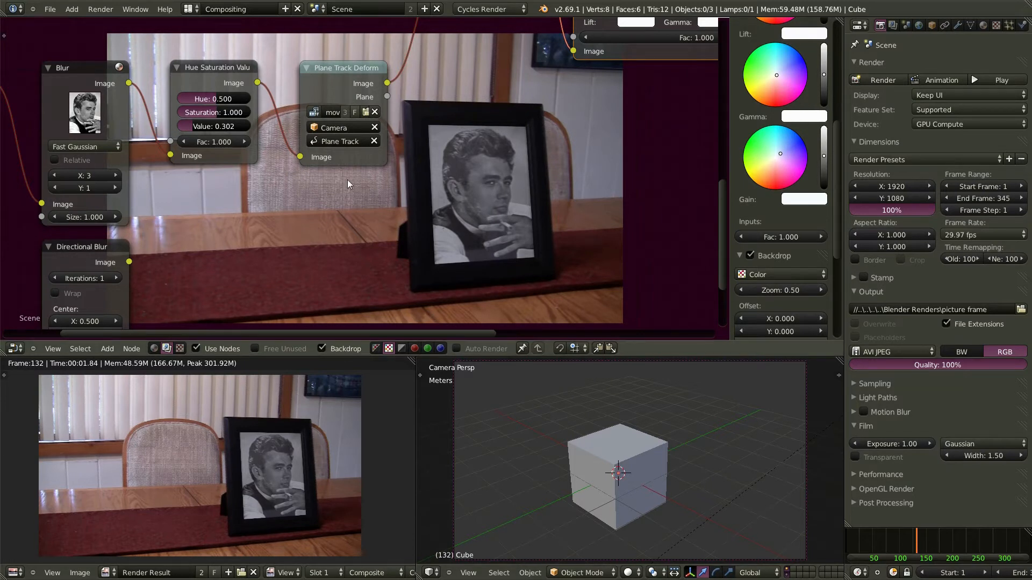
middle_click_drag(347, 179, 182, 283)
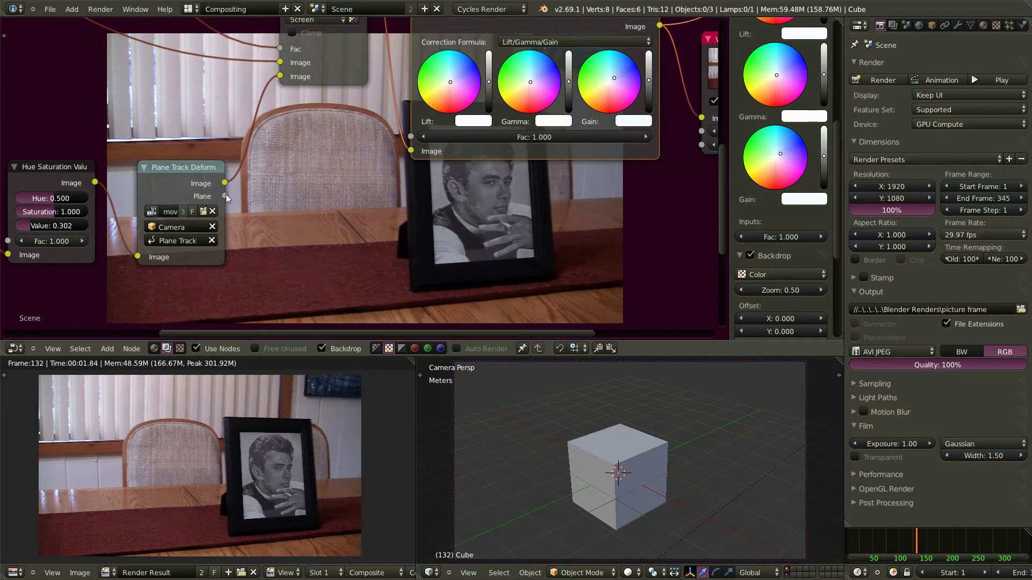
left_click(188, 166)
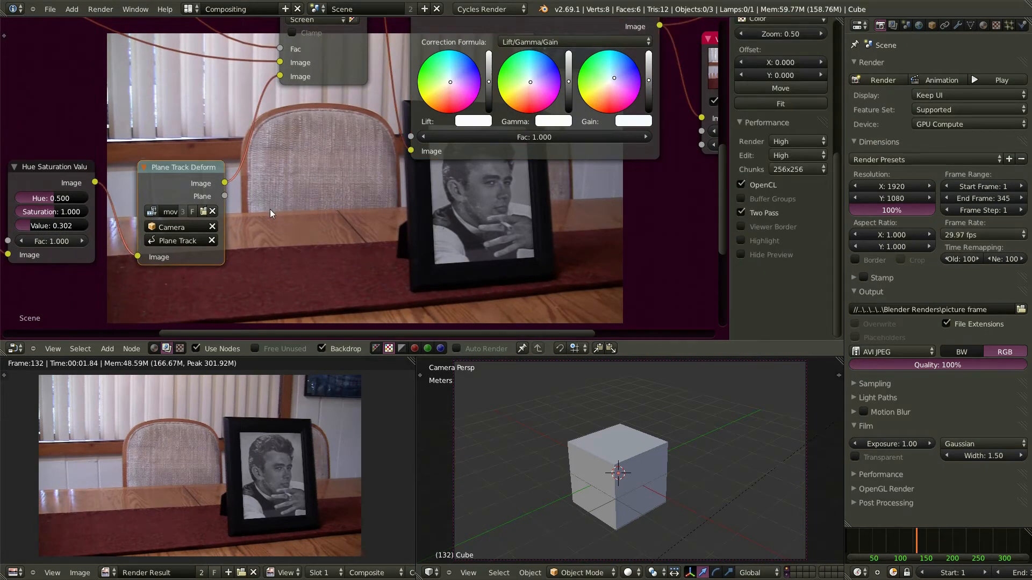
Add a Viewer node fed by the Plane Track Deform image output and show it as the backdrop
key("shift+a")
mouse_move(260, 169)
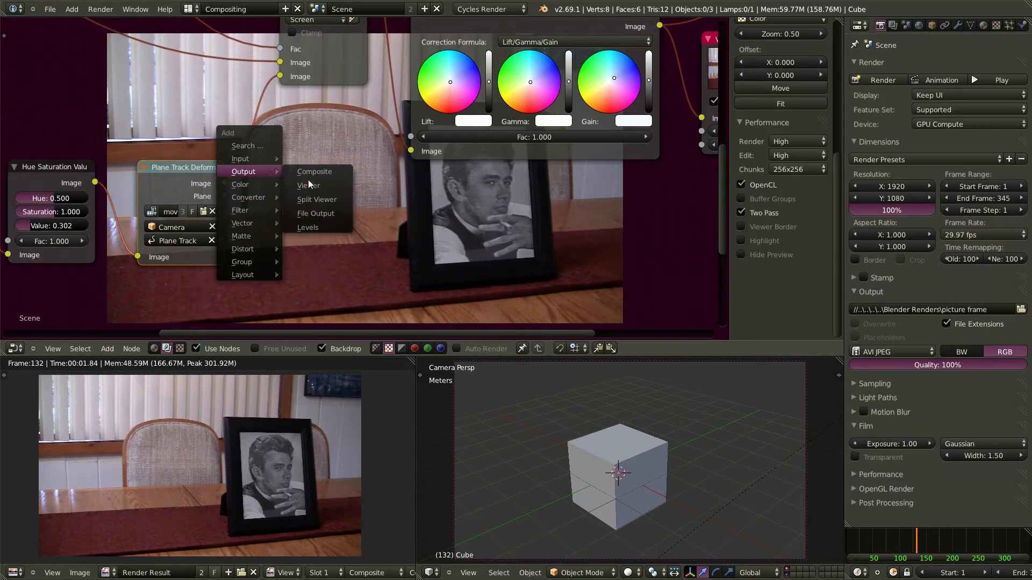
left_click(308, 184)
left_click(283, 118)
left_click_drag(225, 182, 275, 230)
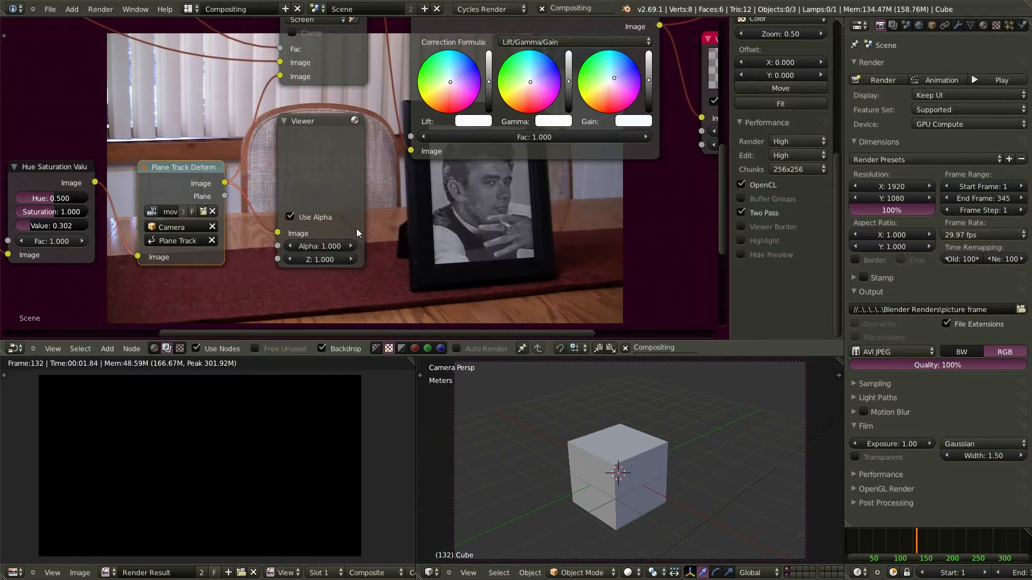
left_click(318, 119)
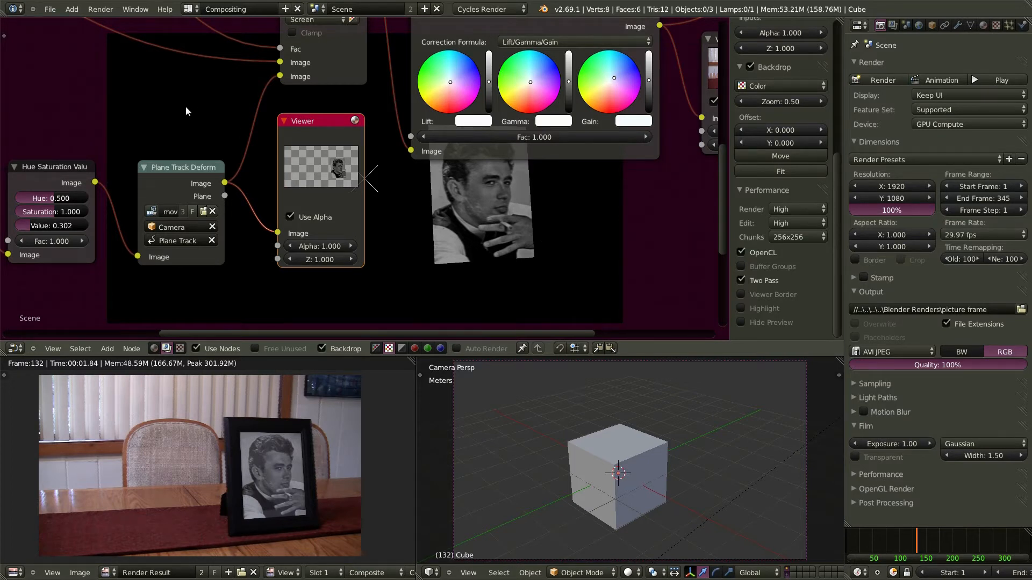
Show the Mask node's Viewer in the backdrop to examine the mask's motion-blurred edges
scroll(272, 170, "down", 5)
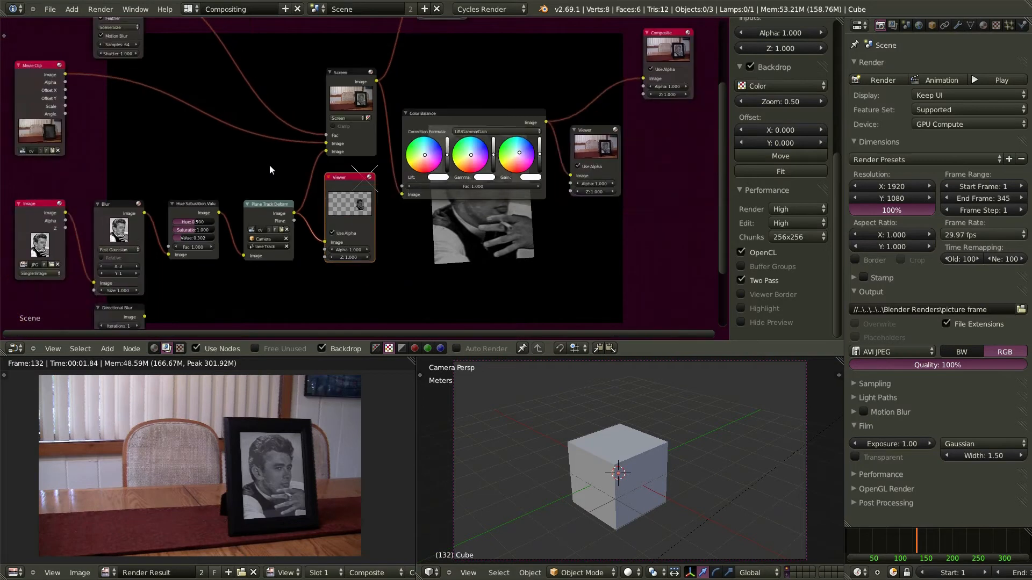
scroll(269, 170, "down", 1)
middle_click_drag(201, 137, 259, 243)
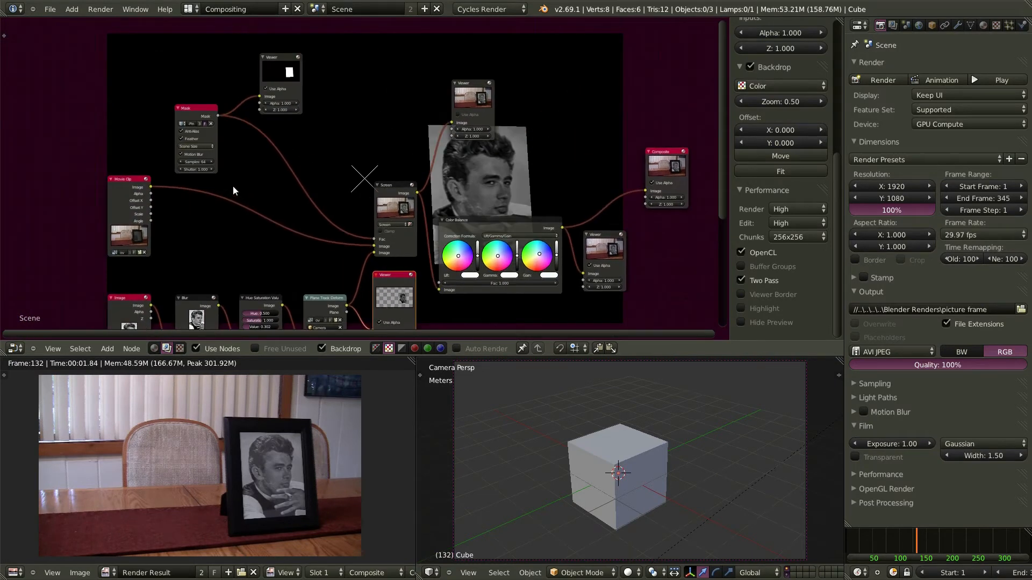
scroll(232, 182, "up", 3)
middle_click_drag(230, 163, 247, 212)
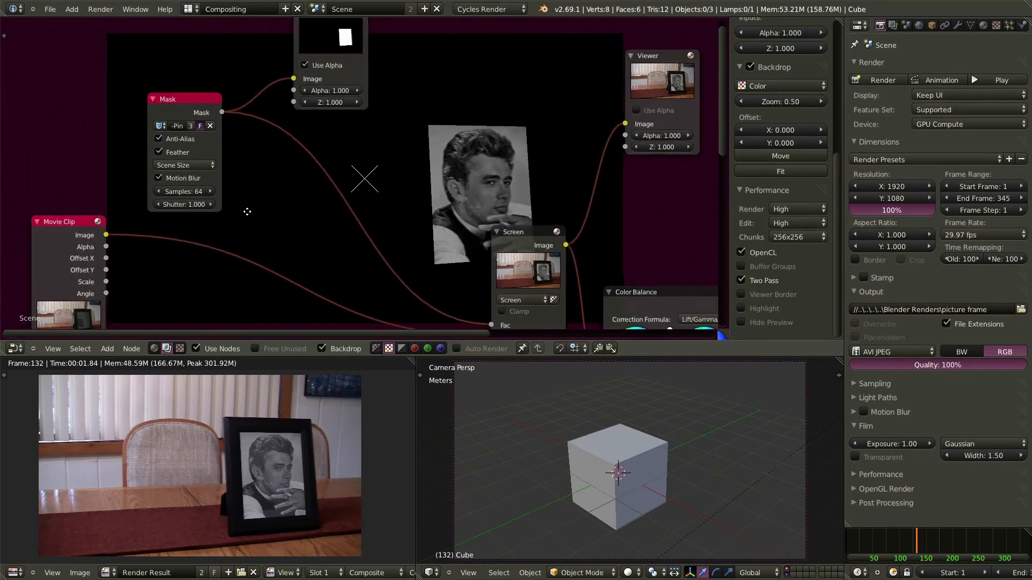
scroll(193, 140, "up", 2)
middle_click_drag(266, 157, 235, 259)
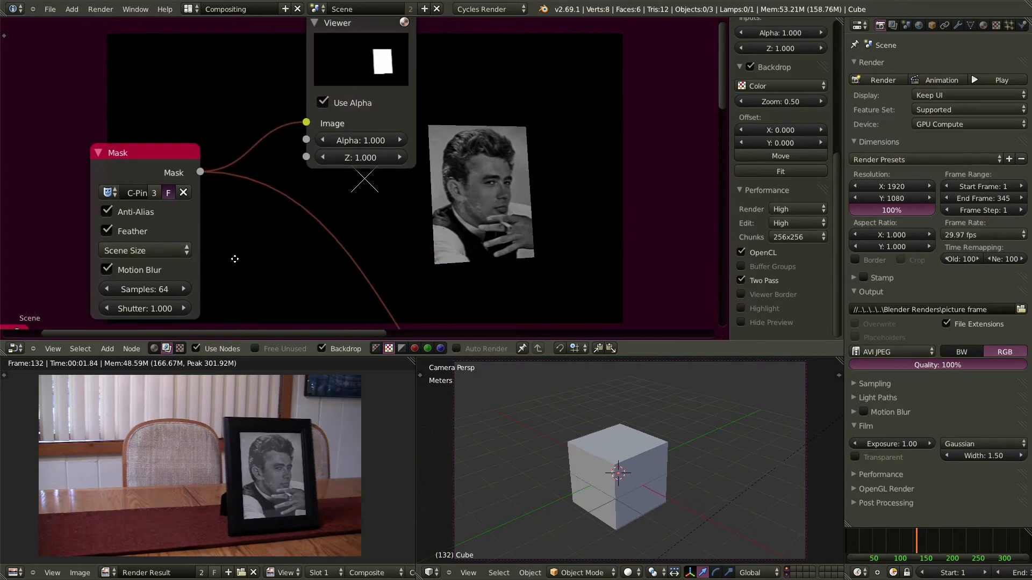
left_click(341, 25)
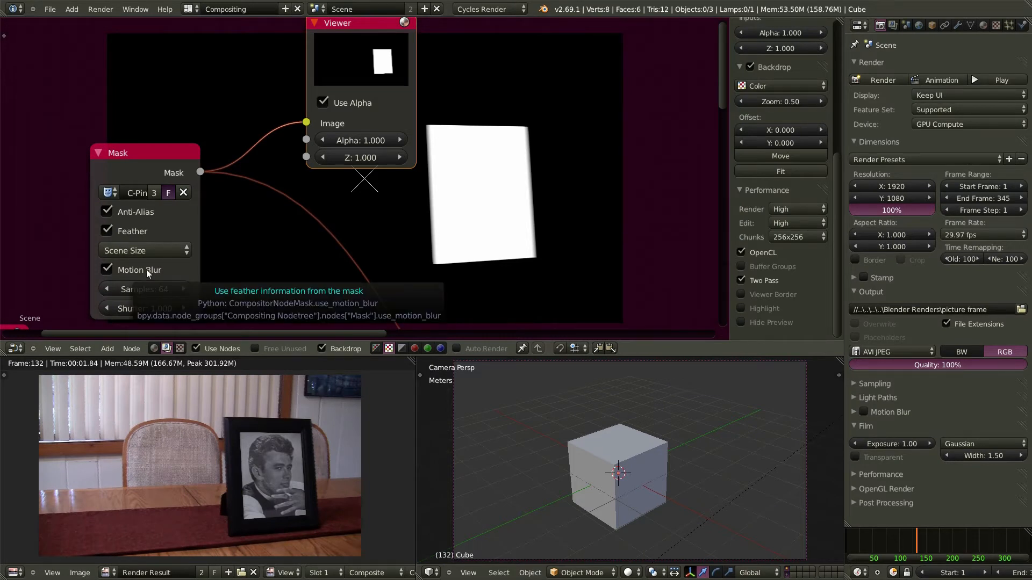
Select the Viewer node fed by Color Balance to view the final composite in the backdrop
scroll(256, 230, "down", 2)
scroll(256, 230, "down", 2)
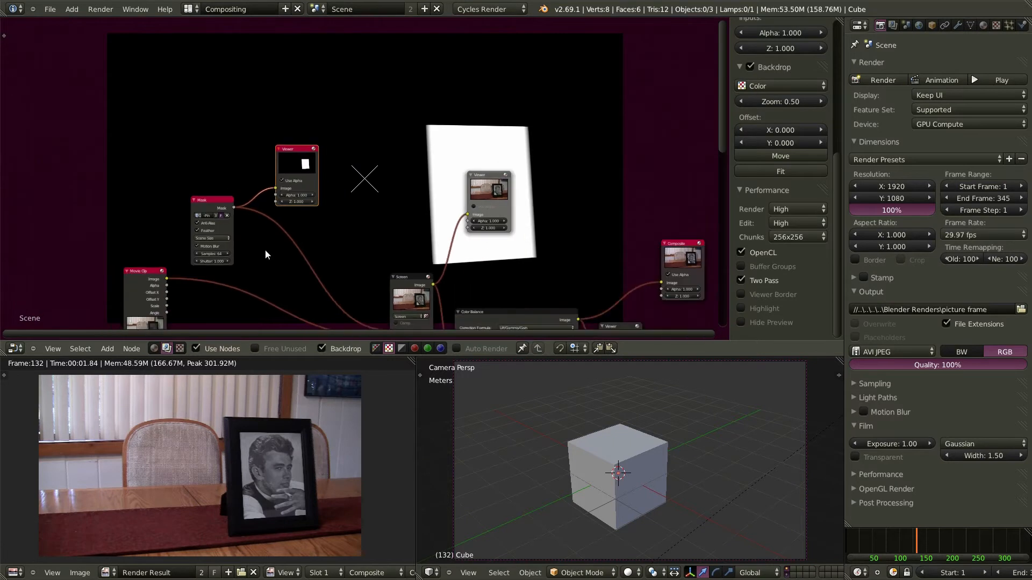
middle_click_drag(338, 295, 131, 170)
left_click(421, 202)
middle_click_drag(522, 266, 430, 225)
scroll(427, 225, "down", 1)
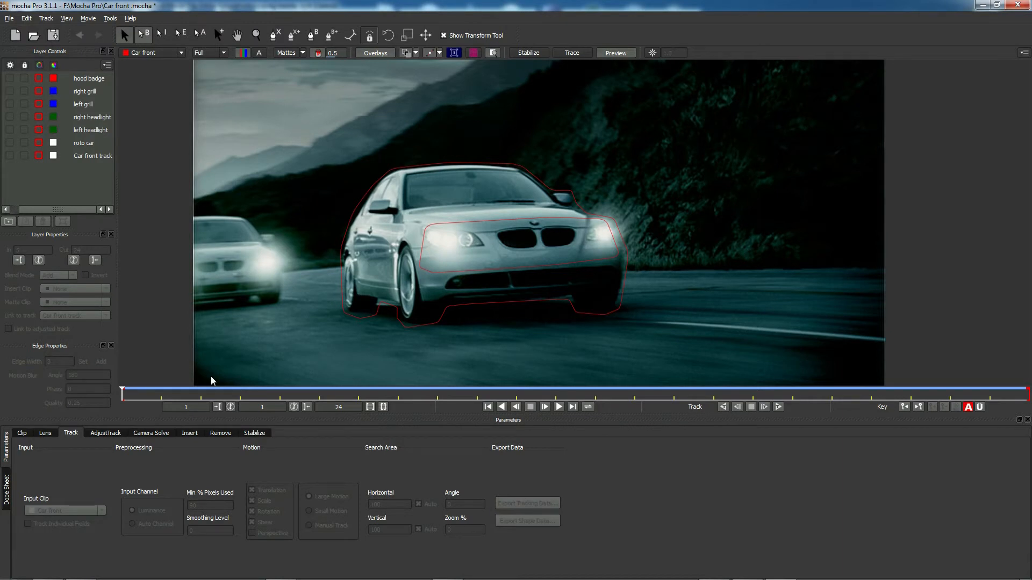
In mocha Pro's Car front project, review the Car front track layer at frame 7 and the left headlight layer at frame 10
left_click(92, 157)
left_click_drag(132, 397, 350, 401)
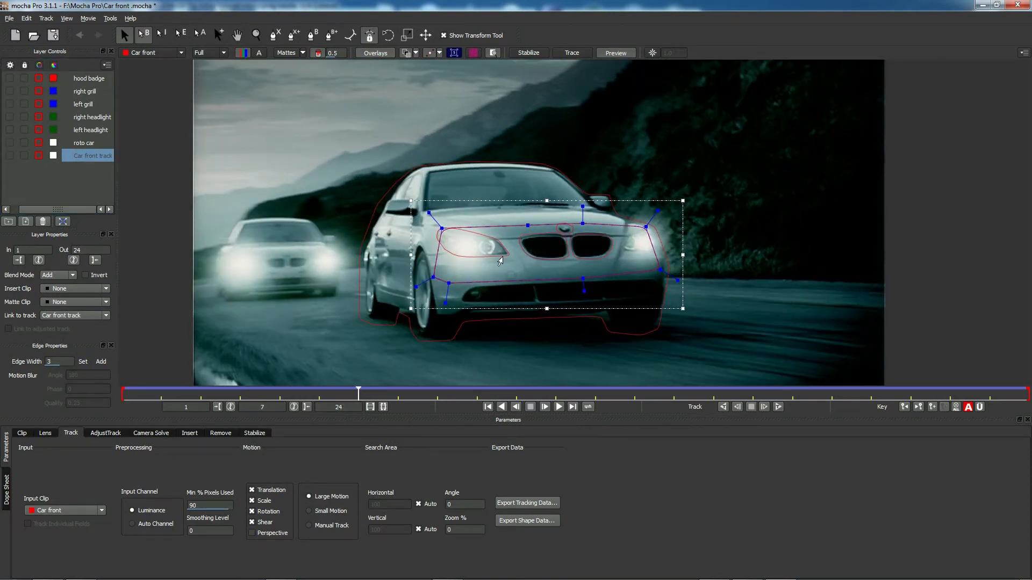
left_click(487, 260)
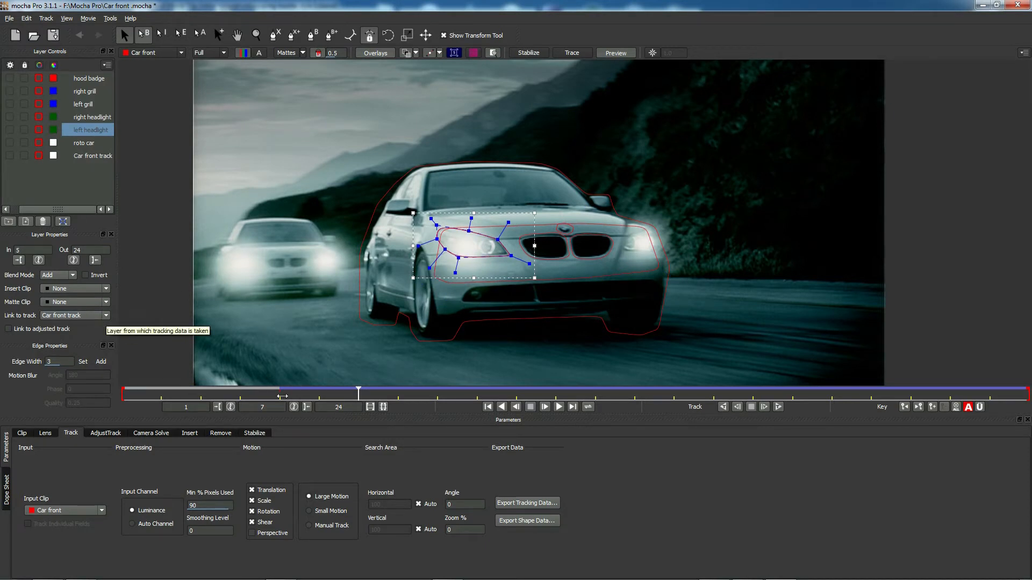
left_click_drag(359, 394, 473, 400)
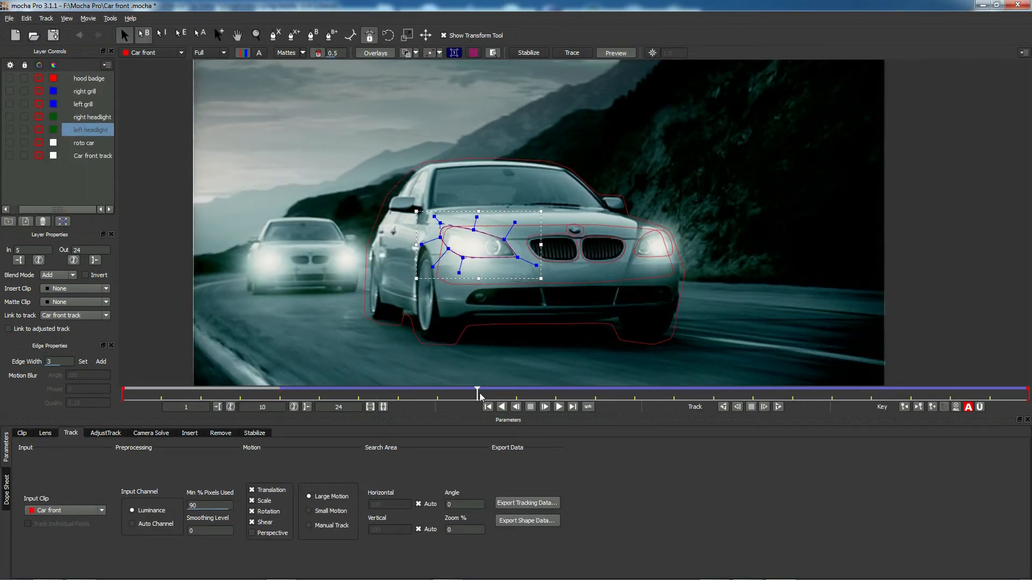
Copy the Car front track layer's After Effects Corner Pin data to the clipboard and paste it into MochaBlend in Blender
left_click(101, 157)
left_click(527, 503)
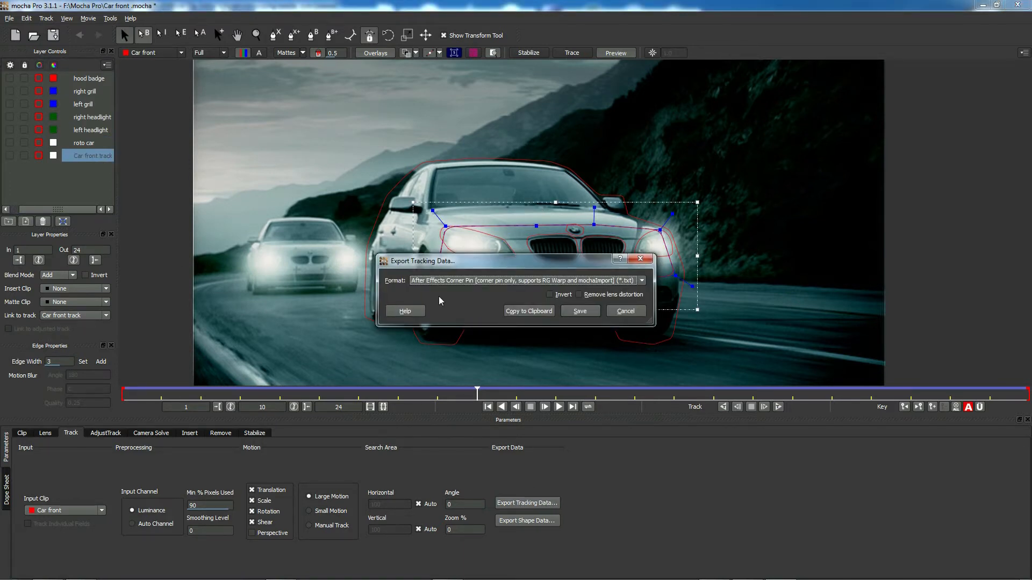
left_click(536, 312)
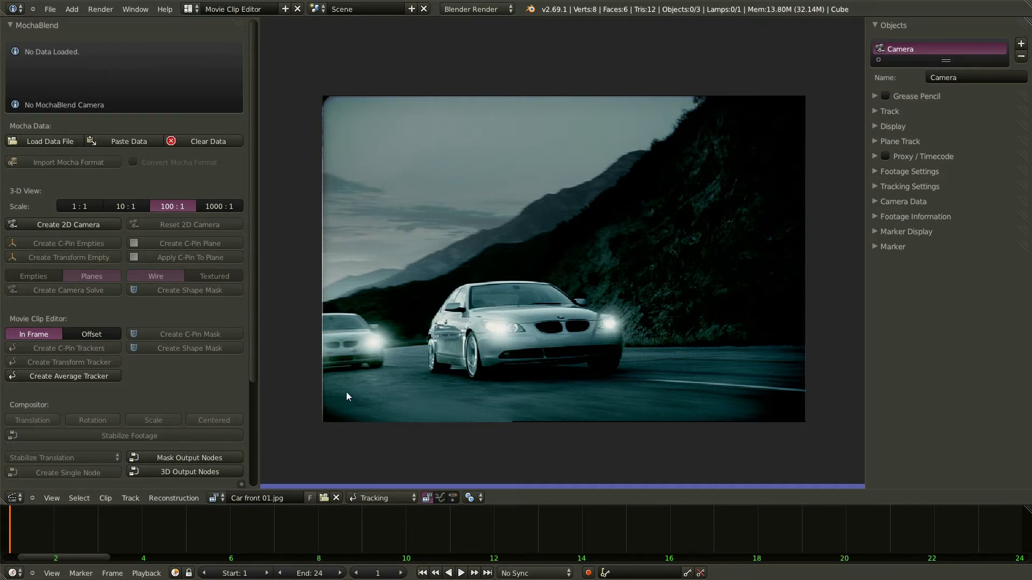
left_click(142, 142)
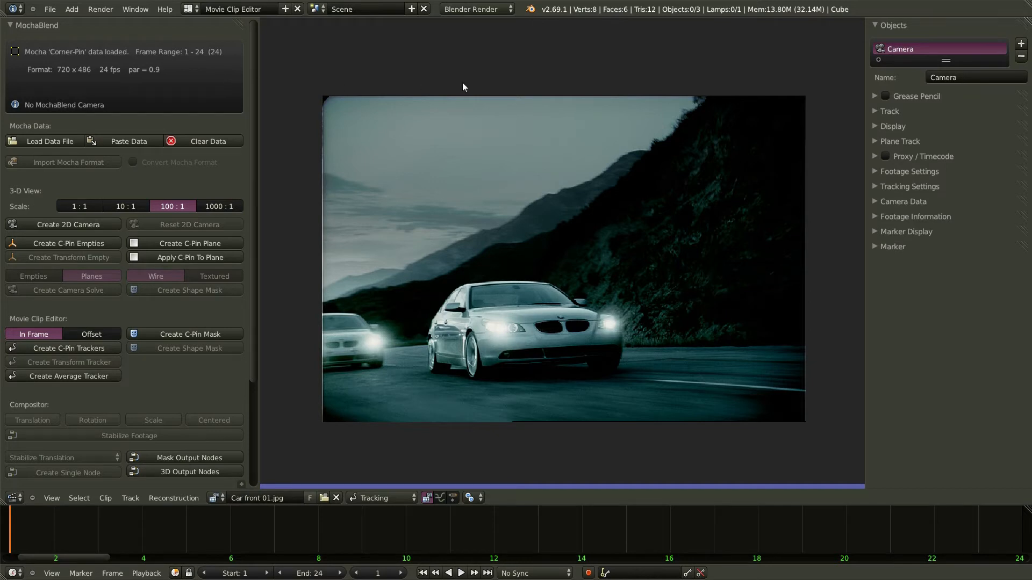
Add a tracking object named Mocha Track and create in-frame C-Pin trackers from the Mocha data
left_click(1020, 44)
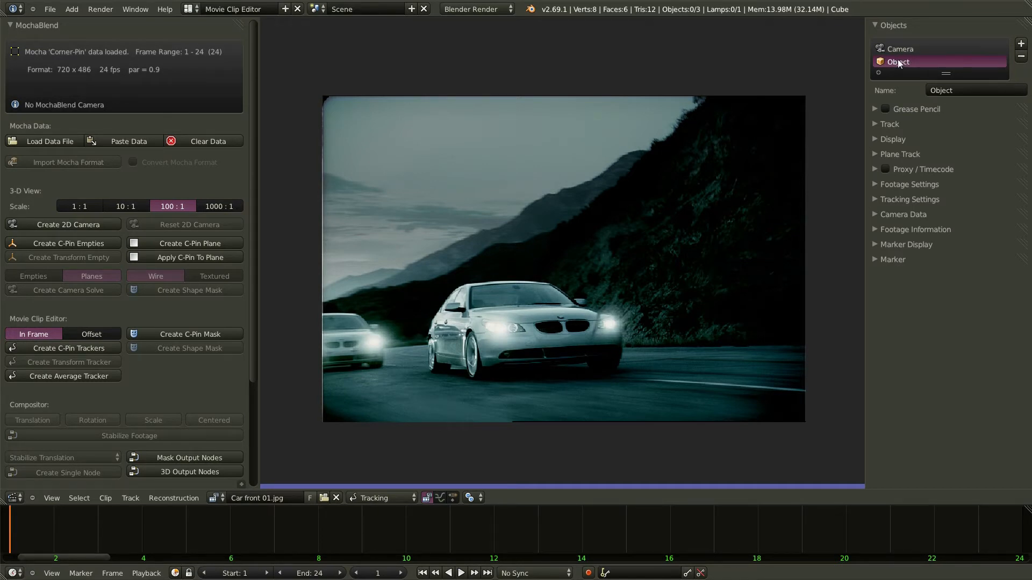
left_click(951, 91)
type("Mocha Track")
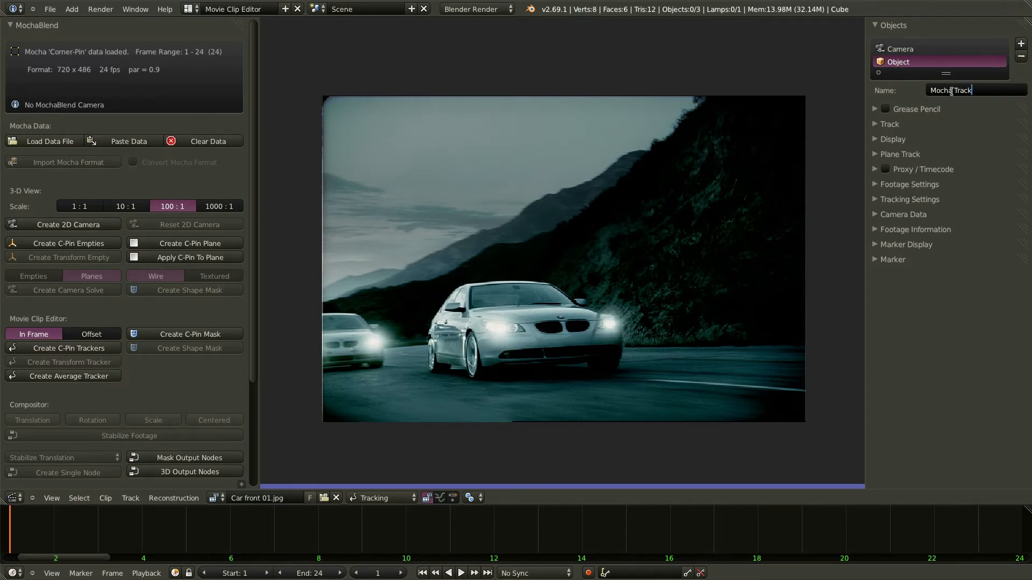
key("Return")
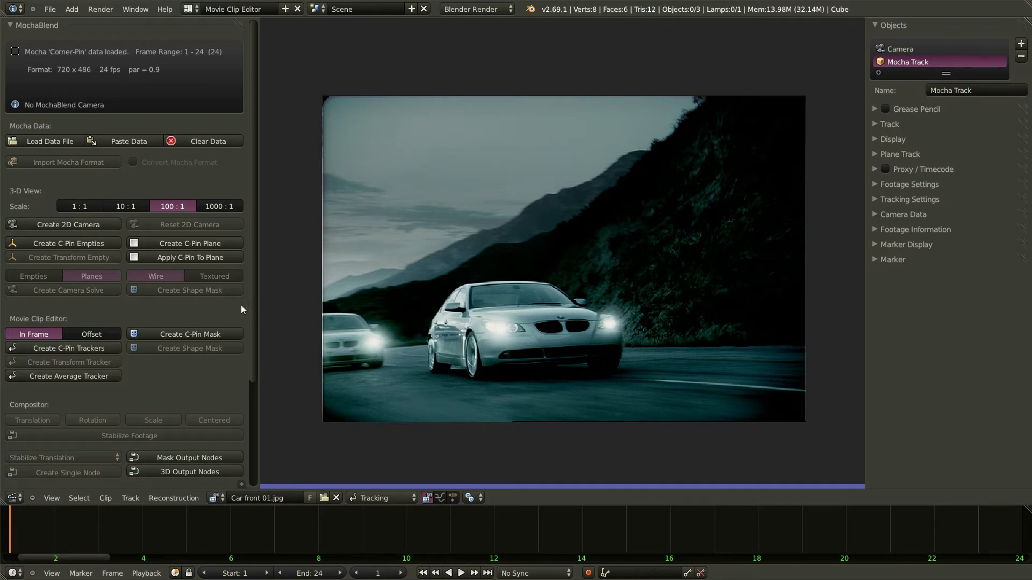
left_click(100, 351)
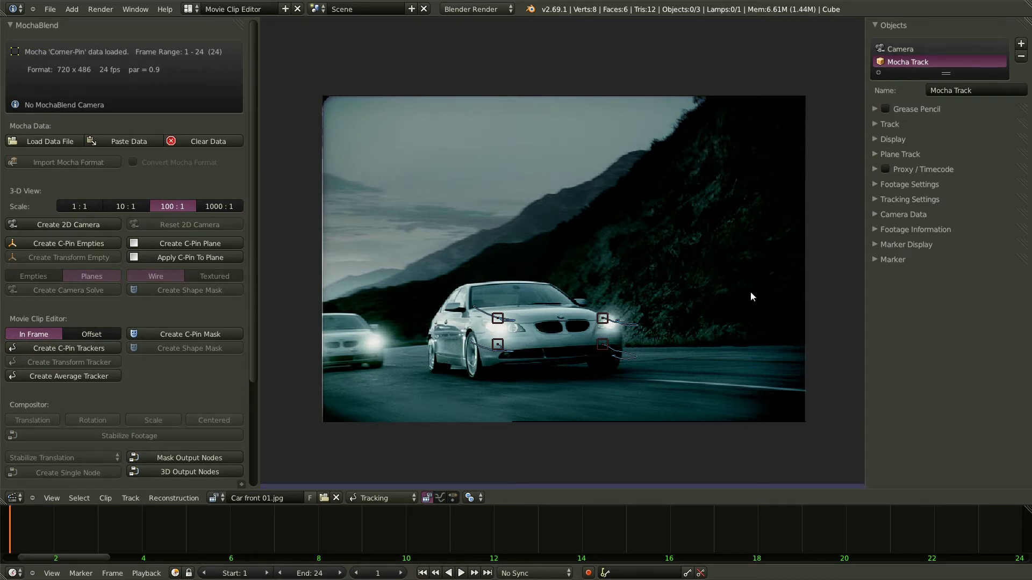
Select the four corner-pin trackers on the car front and create a plane track from them
key("c")
mouse_move(490, 320)
left_mouse_down()
mouse_move(601, 320)
mouse_move(604, 352)
mouse_move(495, 352)
left_mouse_up()
left_click(495, 349)
right_click(373, 354)
left_click_drag(254, 337, 254, 454)
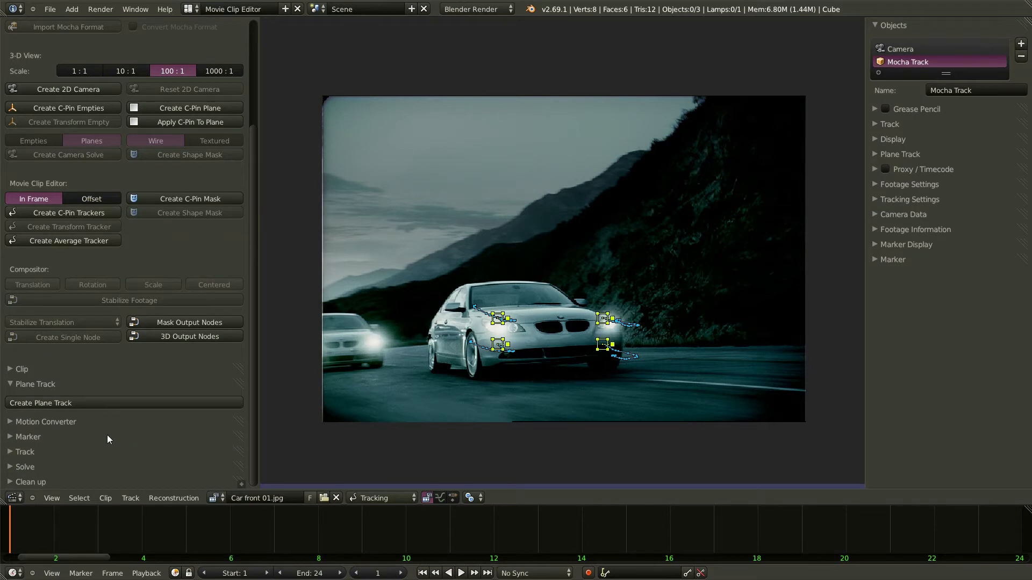
left_click(105, 404)
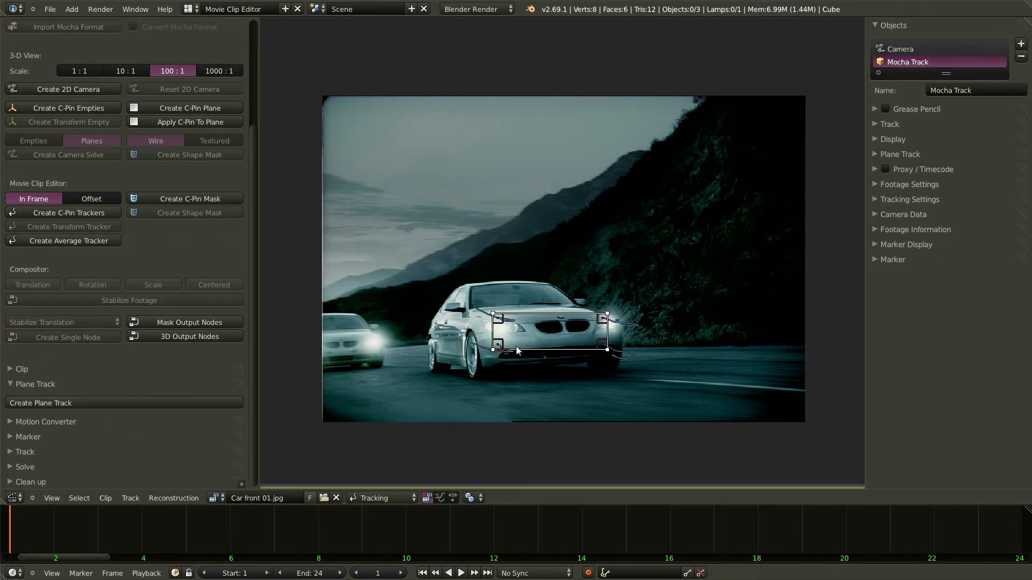
Align the plane track's upper-left and lower-left corners with the centres of their corner trackers
scroll(520, 351, "up", 3)
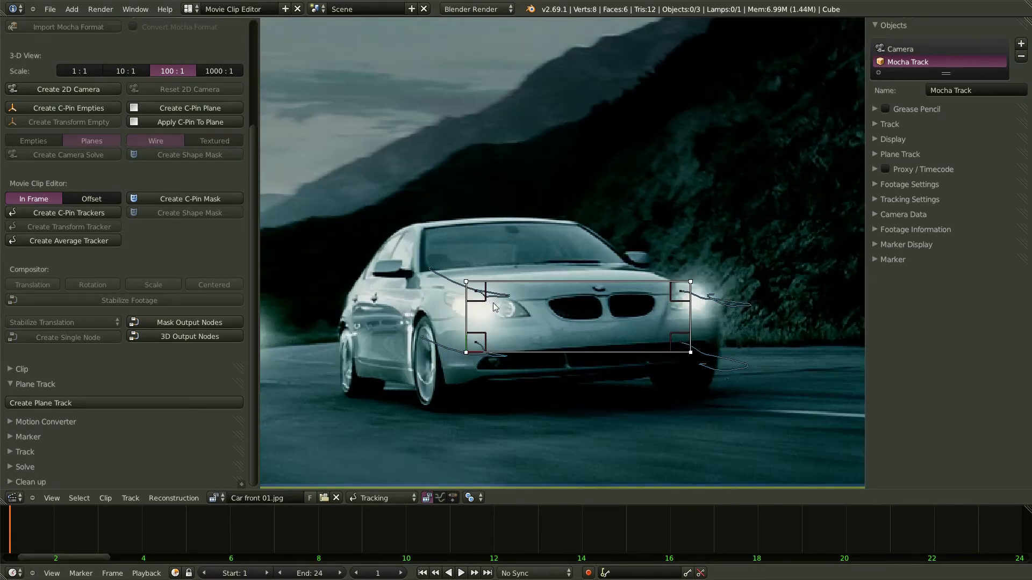
left_click_drag(466, 282, 477, 291)
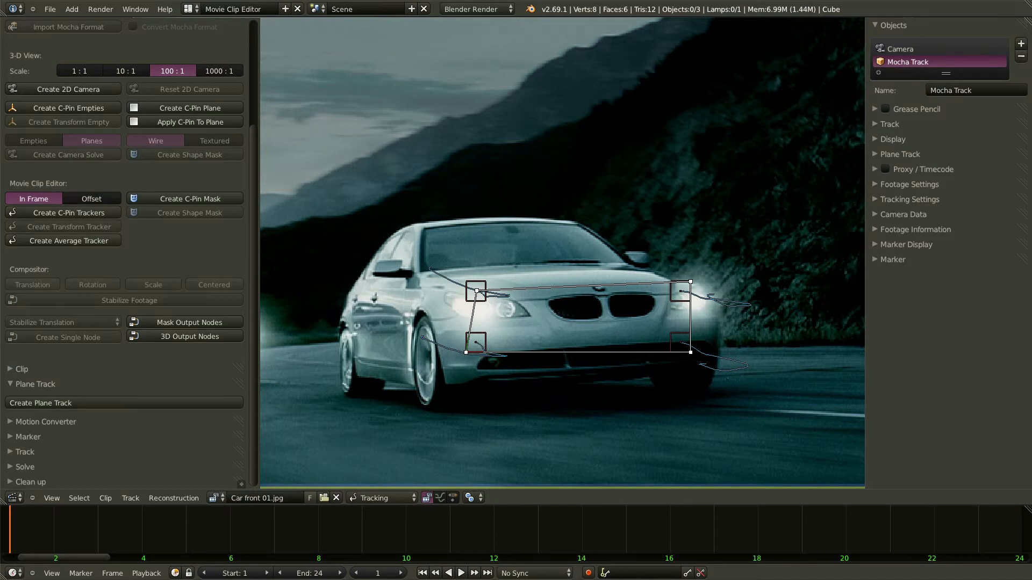
scroll(477, 291, "up", 4)
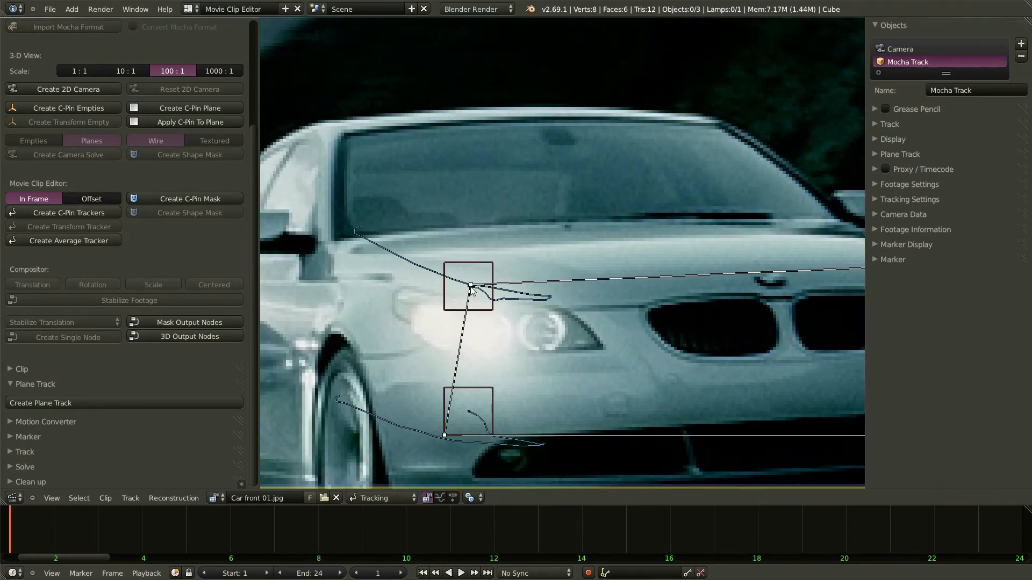
left_click_drag(470, 285, 469, 284)
left_click_drag(444, 434, 470, 411)
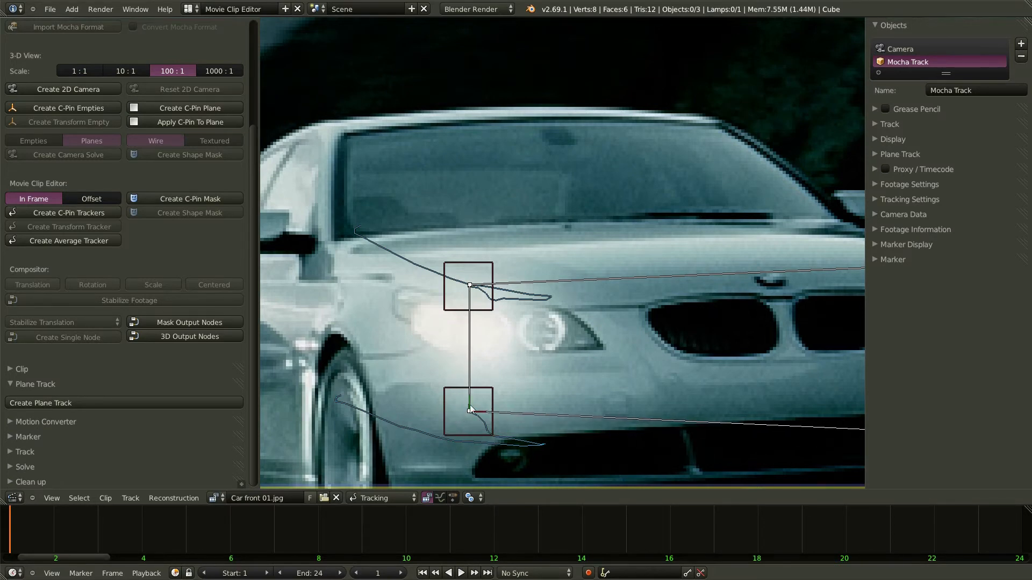
Align the plane track's upper-right and lower-right corners with the centres of their corner trackers
scroll(471, 410, "down", 4)
scroll(726, 375, "up", 3)
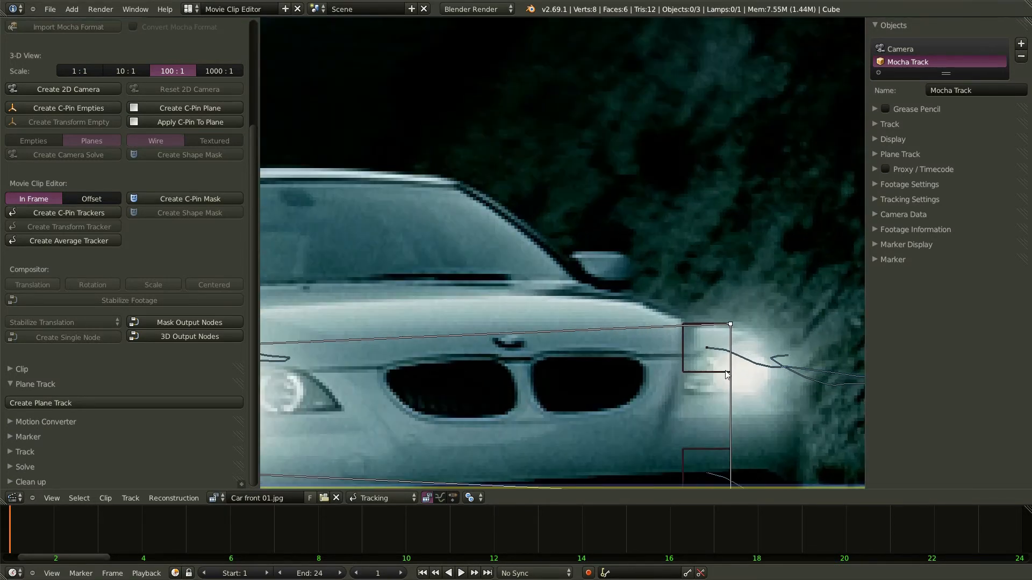
scroll(726, 375, "up", 3)
left_click_drag(736, 279, 693, 327)
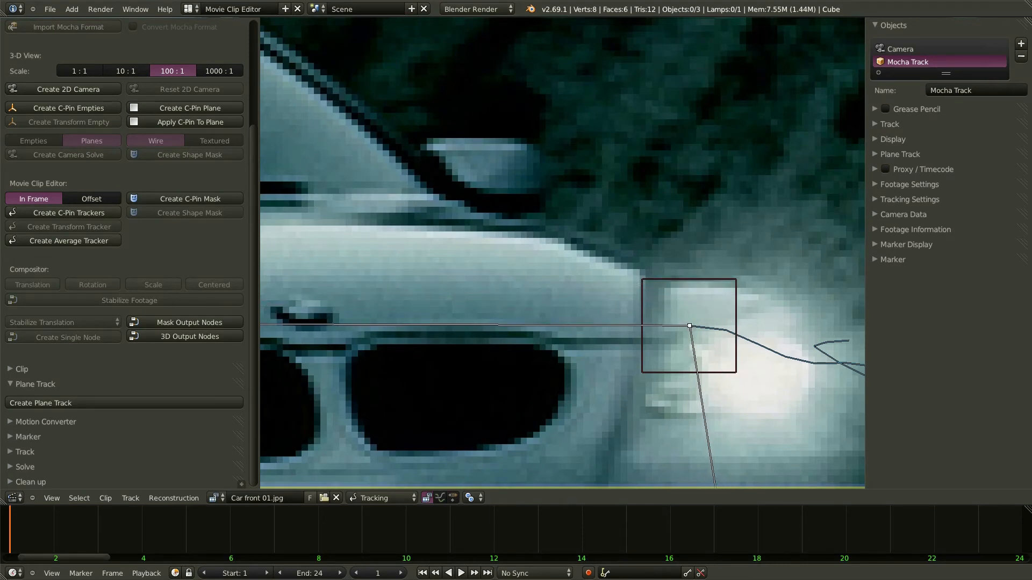
scroll(694, 328, "down", 3)
scroll(712, 436, "up", 1)
scroll(712, 436, "up", 5)
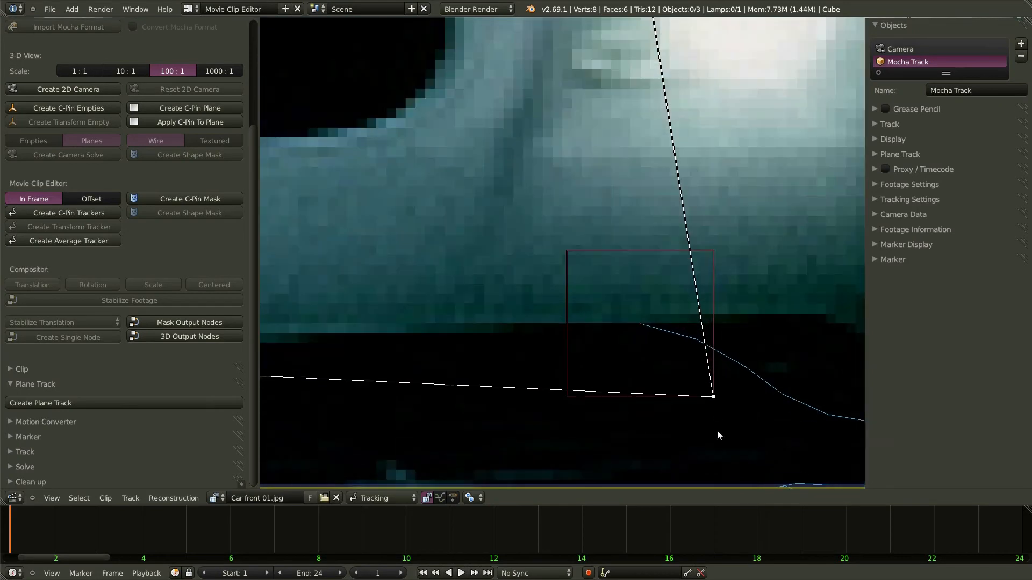
left_click_drag(715, 402, 642, 328)
scroll(641, 329, "down", 7)
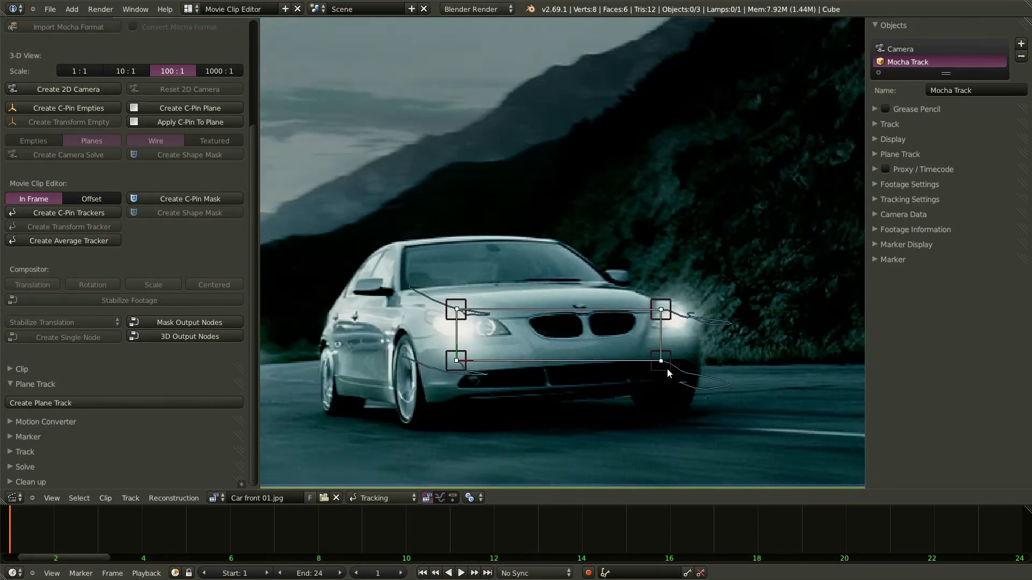
scroll(668, 372, "down", 1)
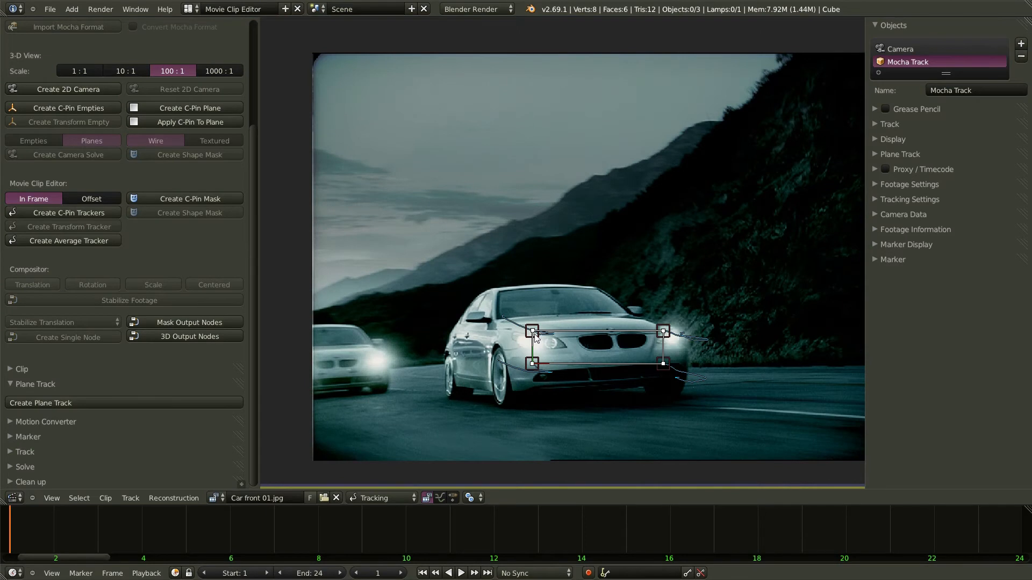
Make Camera the active tracking object and switch the clip editor from Tracking to Mask mode
left_click(904, 50)
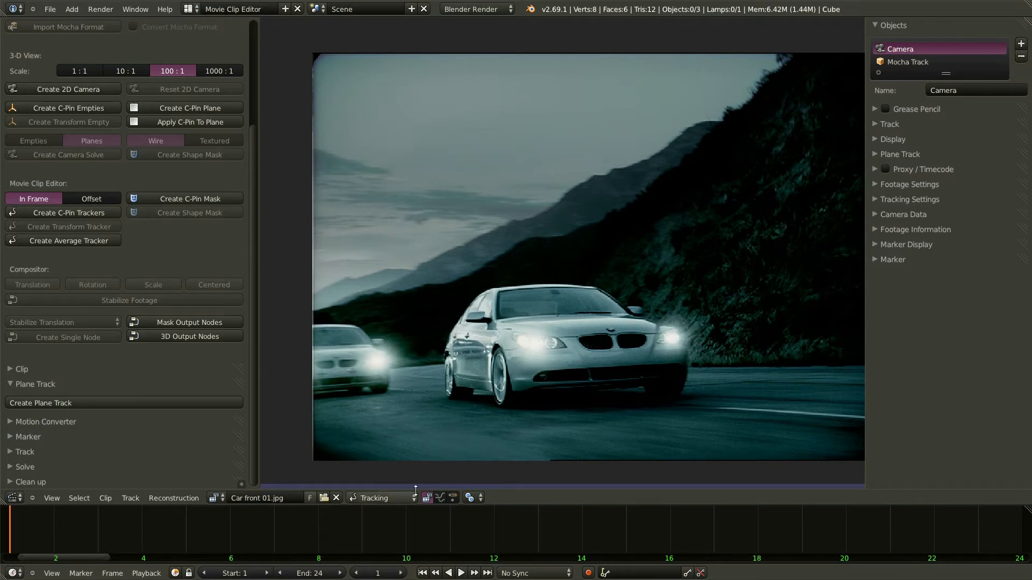
left_click(409, 498)
left_click(389, 447)
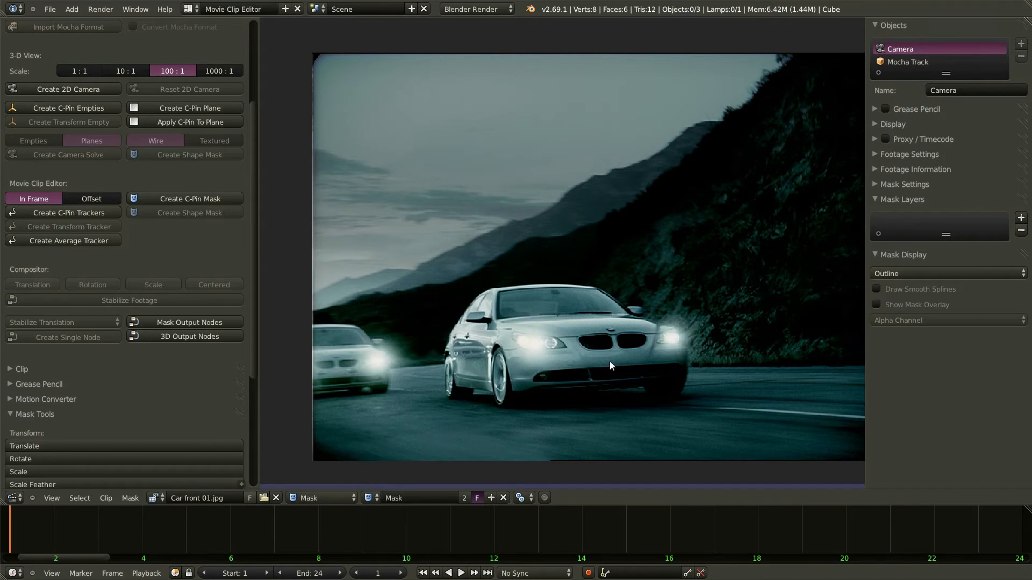
Trace a 12-point mask around the car's left grille opening and close the spline
scroll(611, 364, "up", 5)
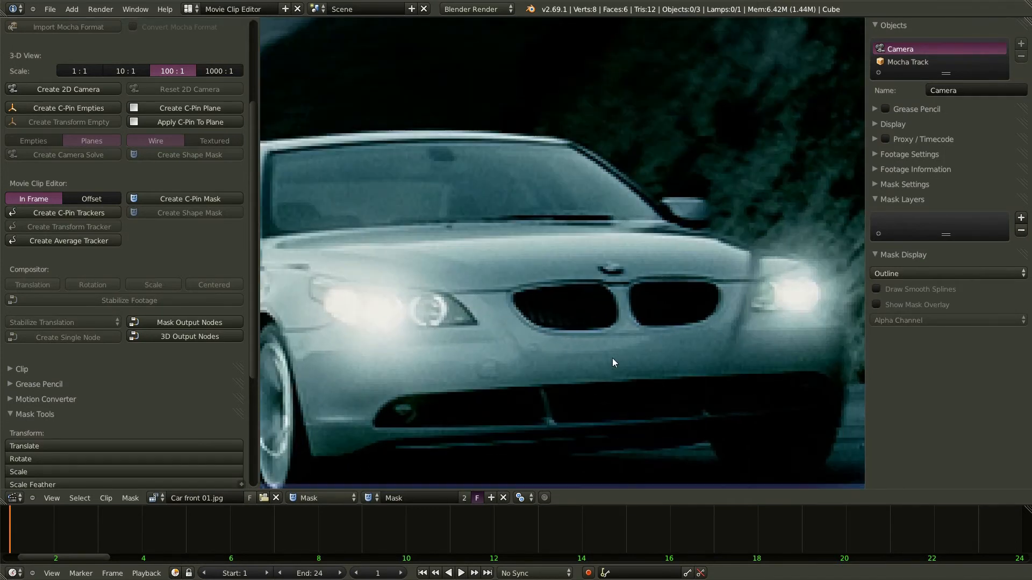
left_click(591, 333, "ctrl")
left_click(610, 329, "ctrl")
left_click(621, 311, "ctrl")
left_click(615, 291, "ctrl")
left_click(602, 280, "ctrl")
left_click(571, 278, "ctrl")
left_click(546, 280, "ctrl")
left_click(518, 285, "ctrl")
left_click(508, 297, "ctrl")
left_click(525, 325, "ctrl")
left_click(544, 333, "ctrl")
left_click(569, 334, "ctrl")
key("alt+c")
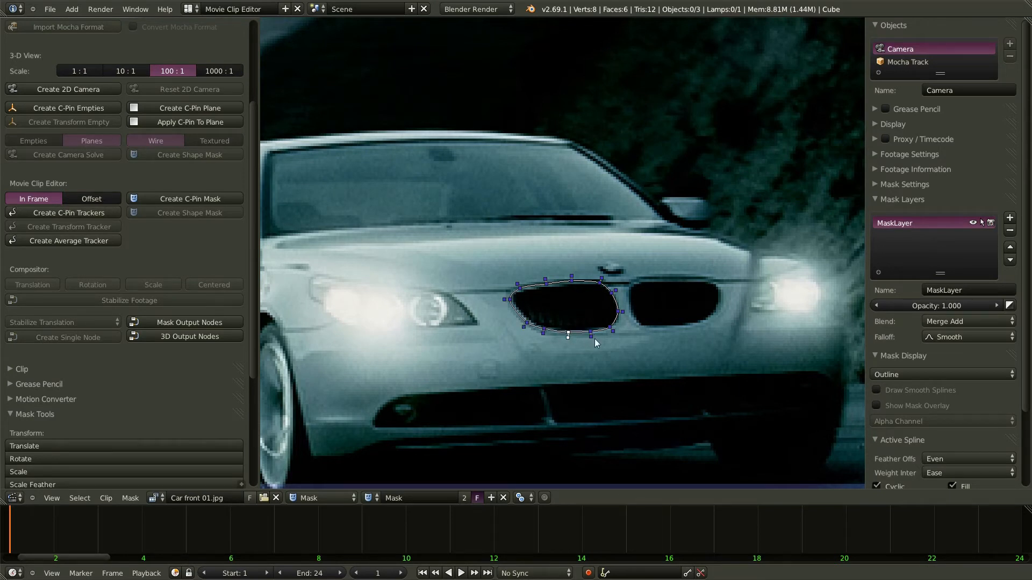
Select all points of the left grille mask and parent them to the plane track of Mocha Track
key("c")
mouse_move(595, 342)
left_mouse_down()
mouse_move(618, 321)
mouse_move(617, 285)
mouse_move(543, 287)
mouse_move(514, 303)
mouse_move(570, 338)
mouse_move(573, 358)
left_mouse_up()
right_click(572, 354)
left_click(908, 62)
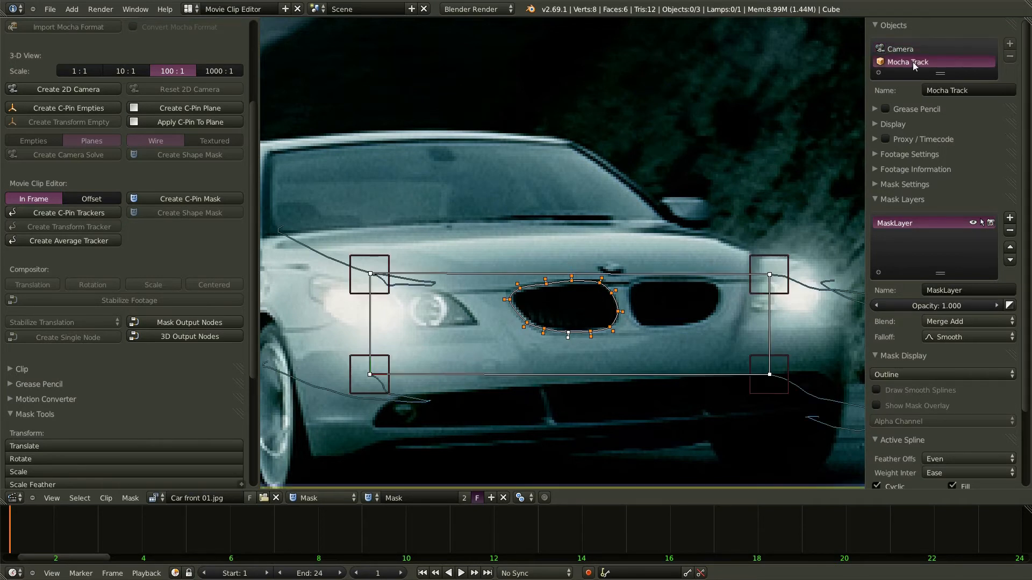
left_click_drag(255, 328, 244, 474)
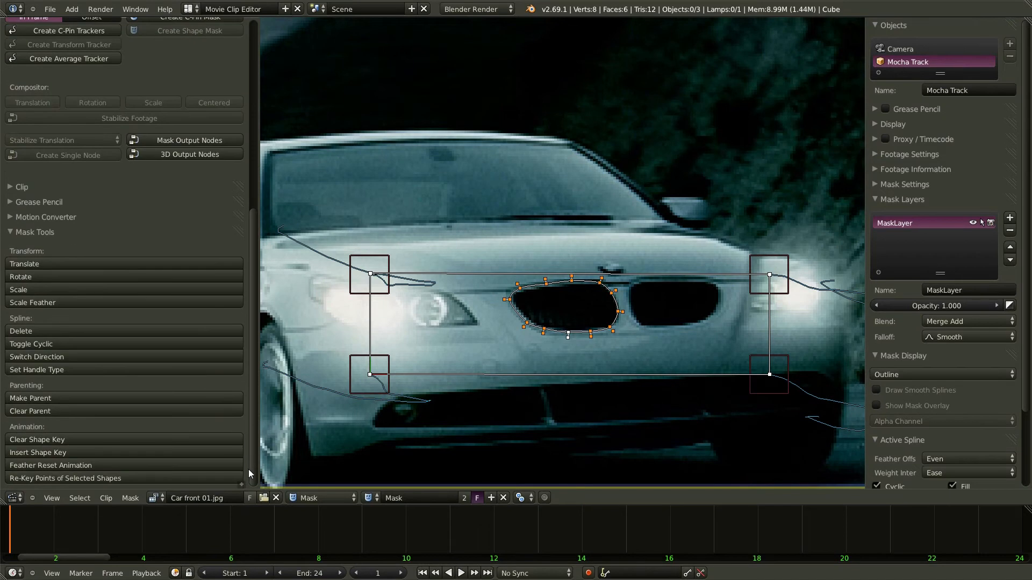
left_click(182, 395)
Make Camera the active tracking object and scrub through the clip to check how the mask follows the grille
left_click(911, 48)
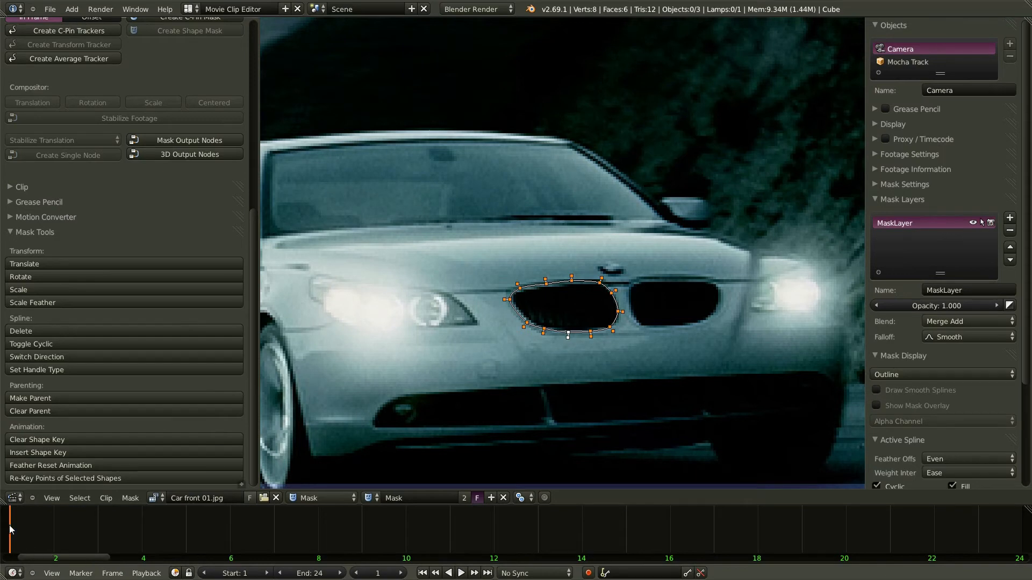
mouse_move(13, 529)
left_mouse_down()
mouse_move(382, 540)
mouse_move(855, 525)
left_mouse_up()
left_click_drag(783, 535, 151, 553)
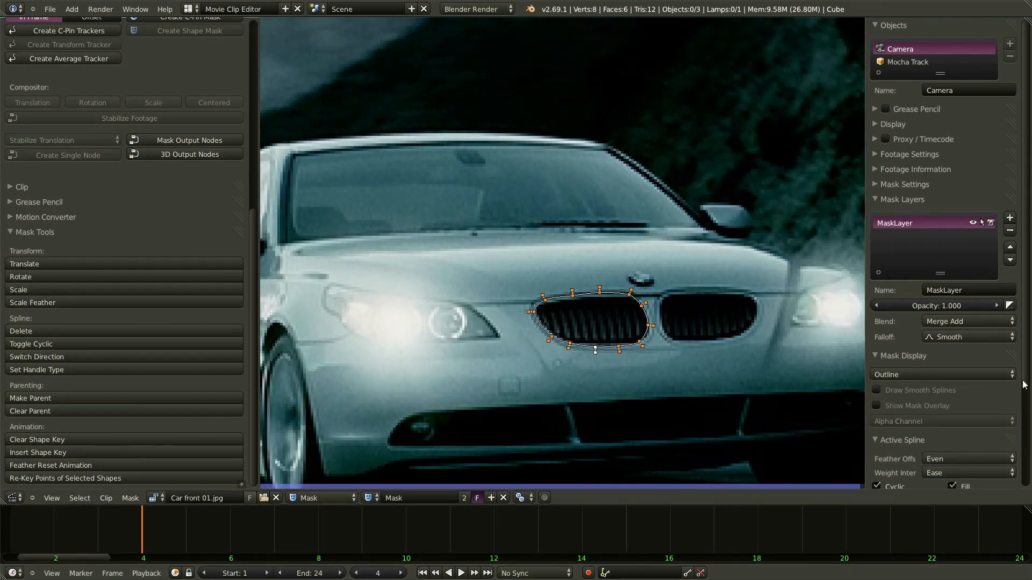
Show the mask overlay in Combined mode and step to frame 7 to inspect the masked grille up close
left_click(876, 407)
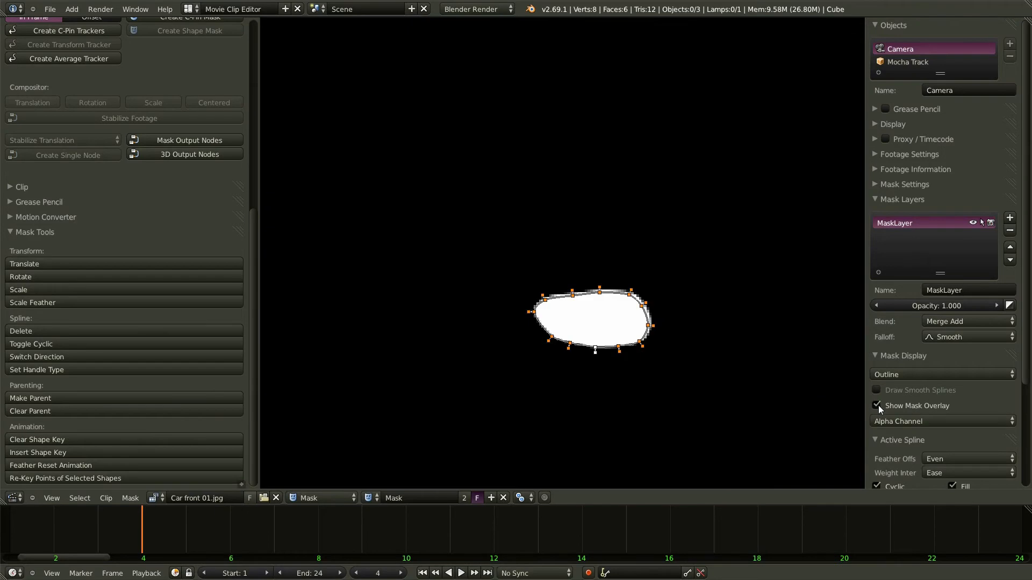
left_click(899, 422)
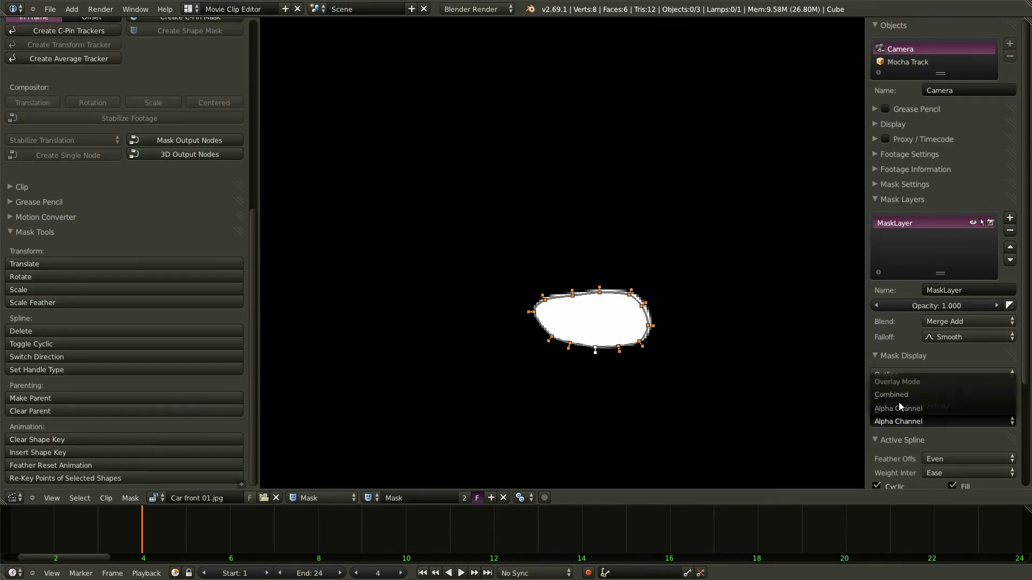
left_click(901, 396)
scroll(602, 356, "down", 2)
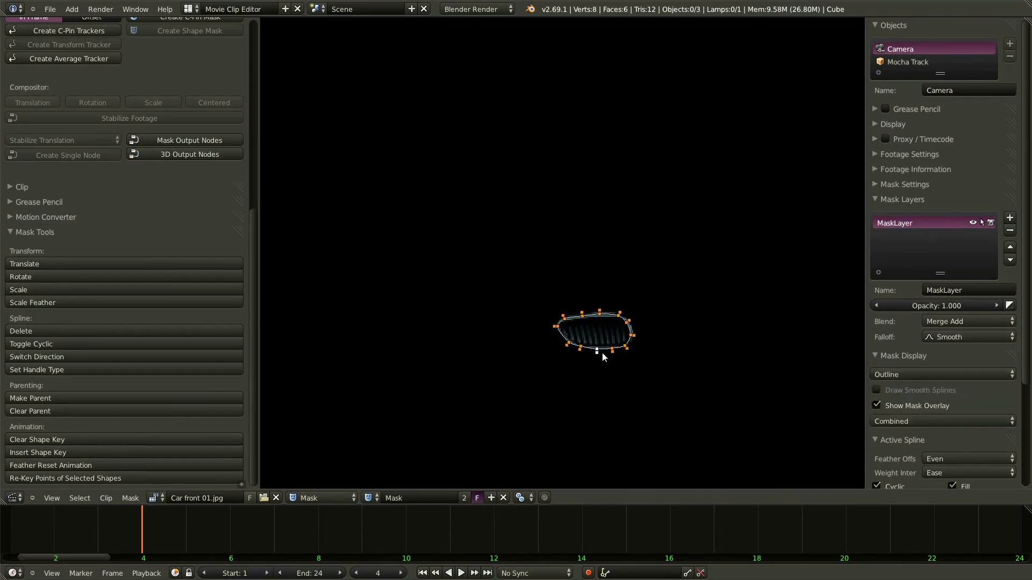
left_click_drag(143, 541, 266, 534)
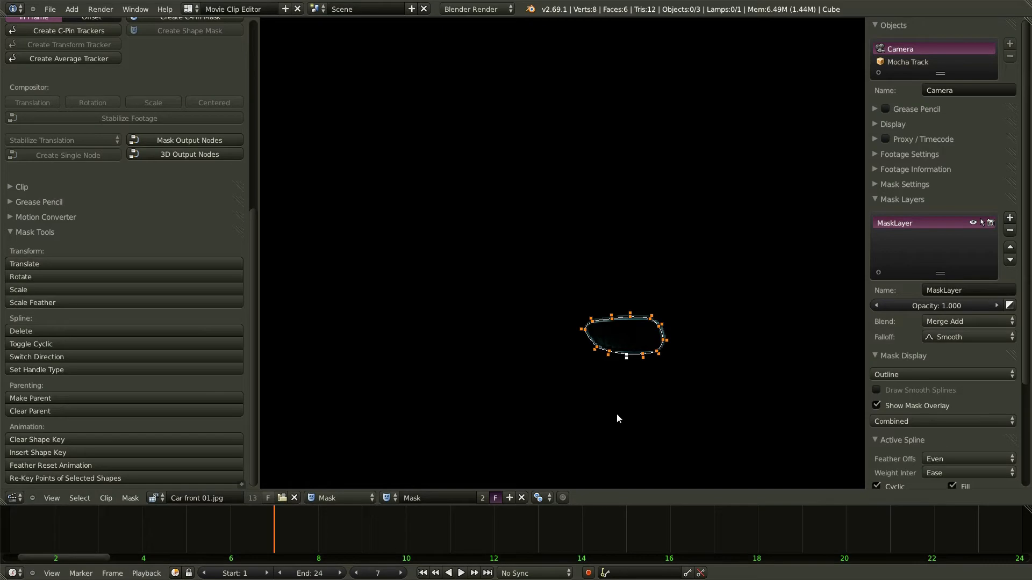
left_click(557, 350)
scroll(567, 327, "up", 5)
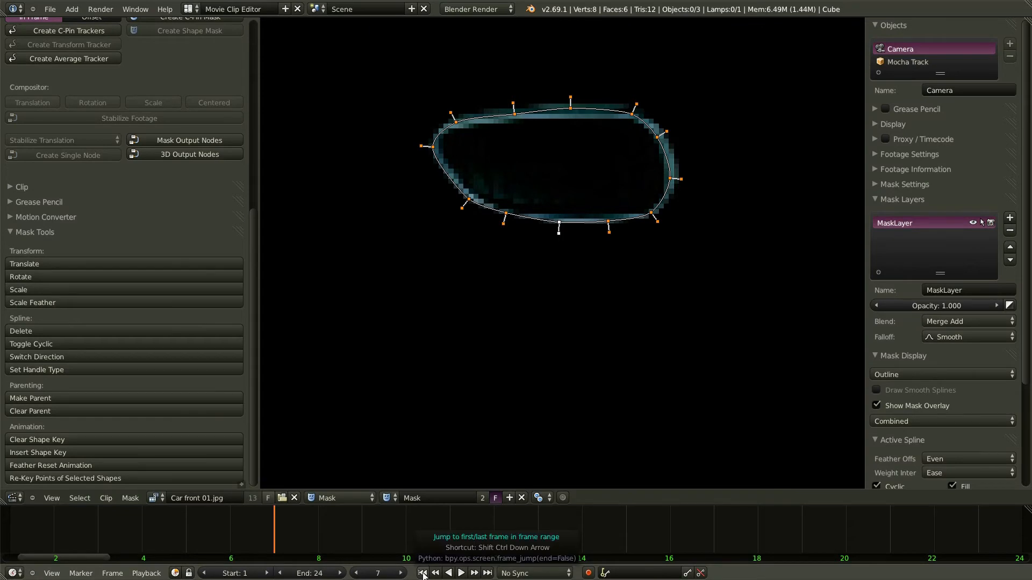
Return to the first frame and open a Dope Sheet in Mask mode below the clip editor
left_click(423, 574)
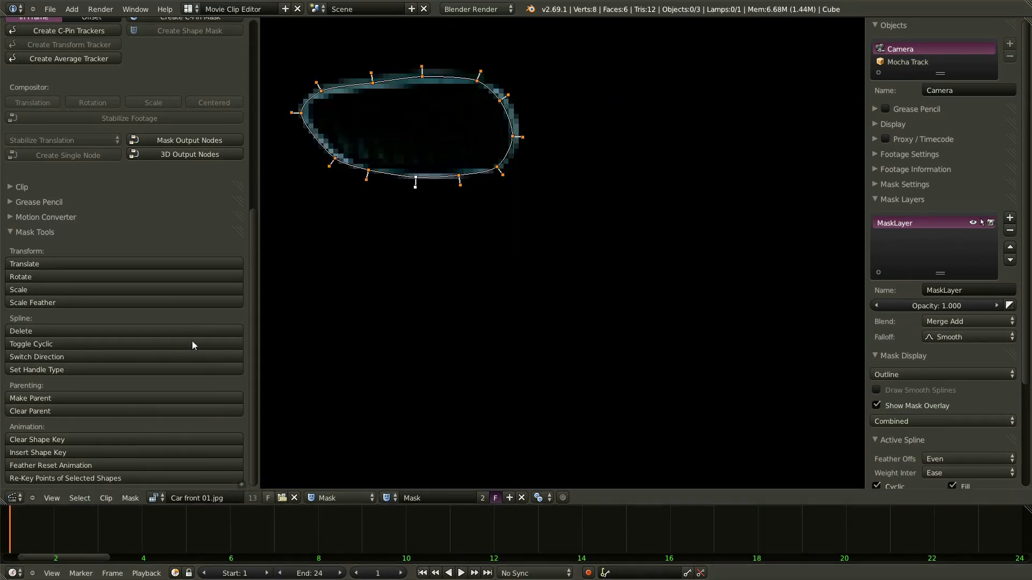
left_click_drag(2, 503, 12, 388)
left_click(20, 500)
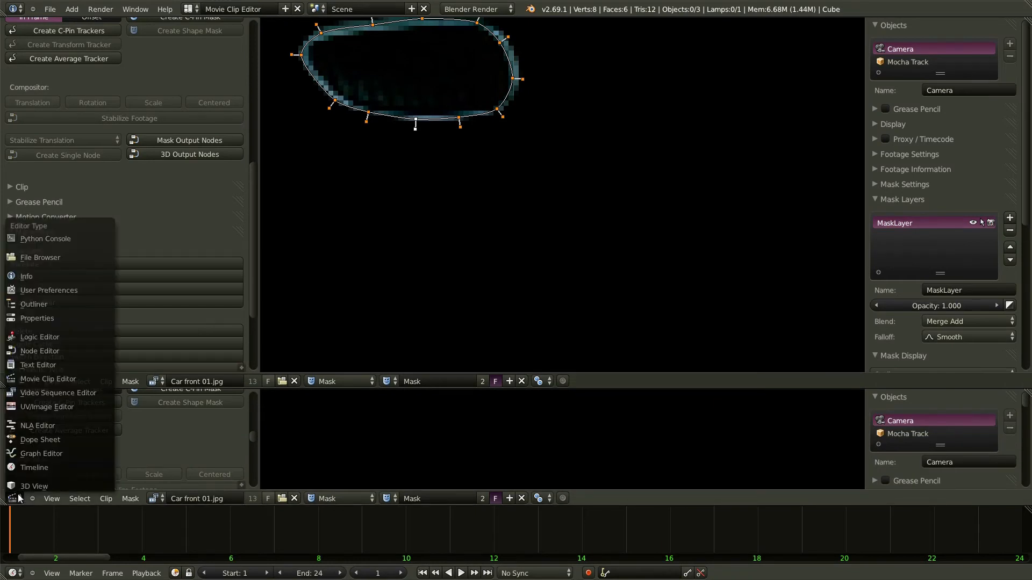
left_click(33, 444)
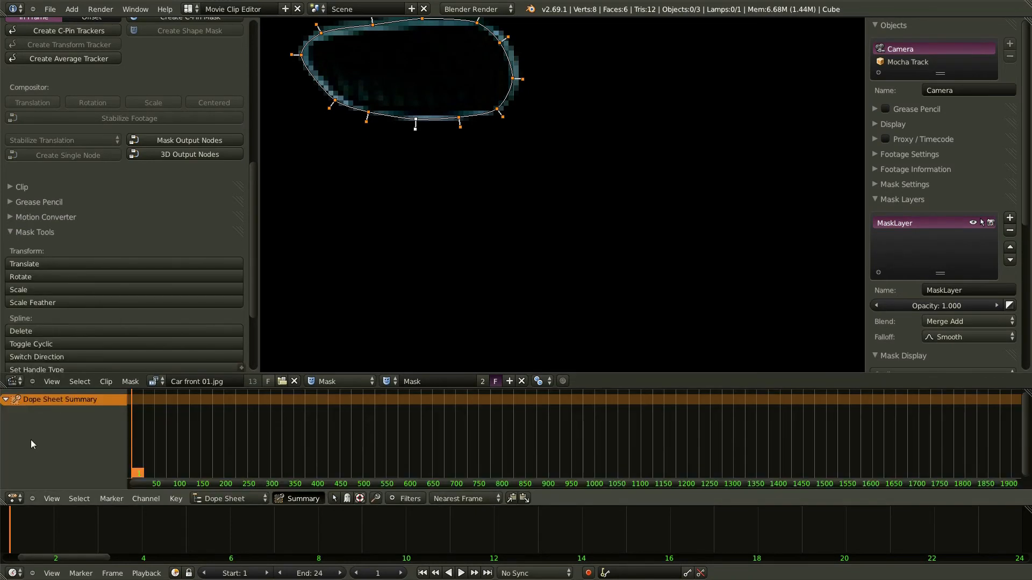
left_click(220, 499)
middle_click_drag(200, 436, 571, 449)
scroll(518, 437, "up", 5)
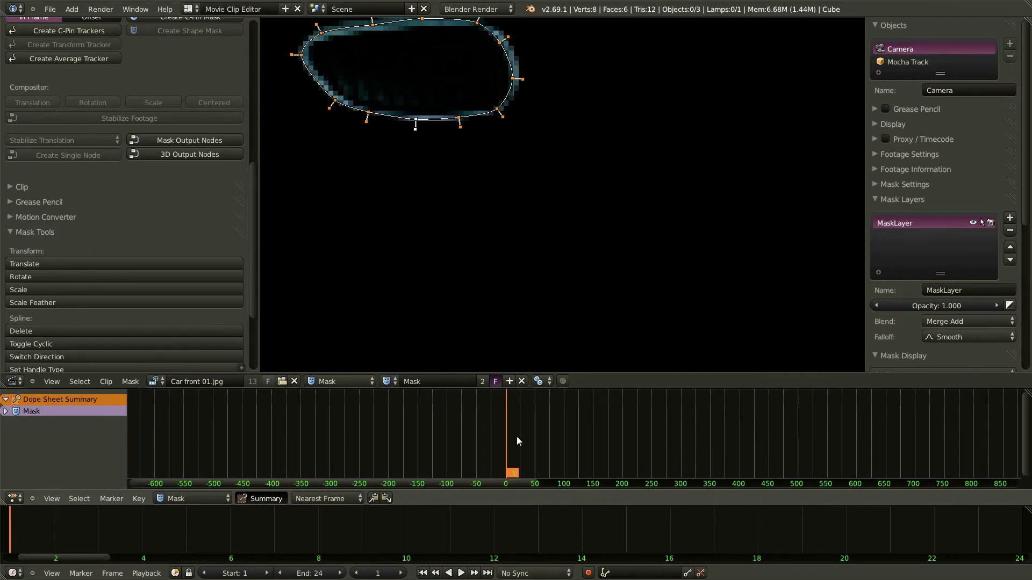
scroll(514, 434, "up", 6)
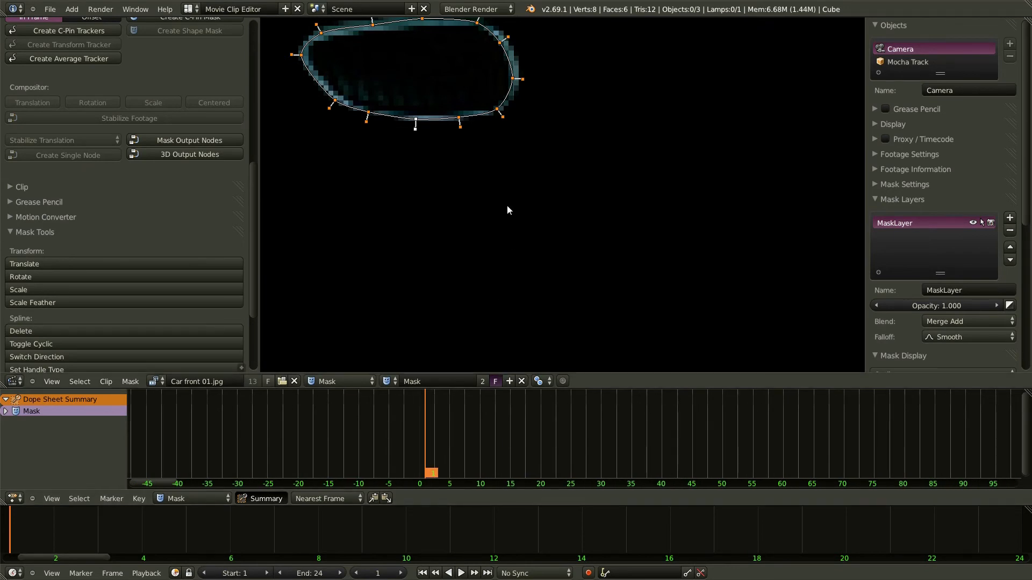
Insert a mask shape key at frame 1, and key the mask at frame 6 with its top middle point raised slightly
middle_click_drag(505, 209, 536, 133)
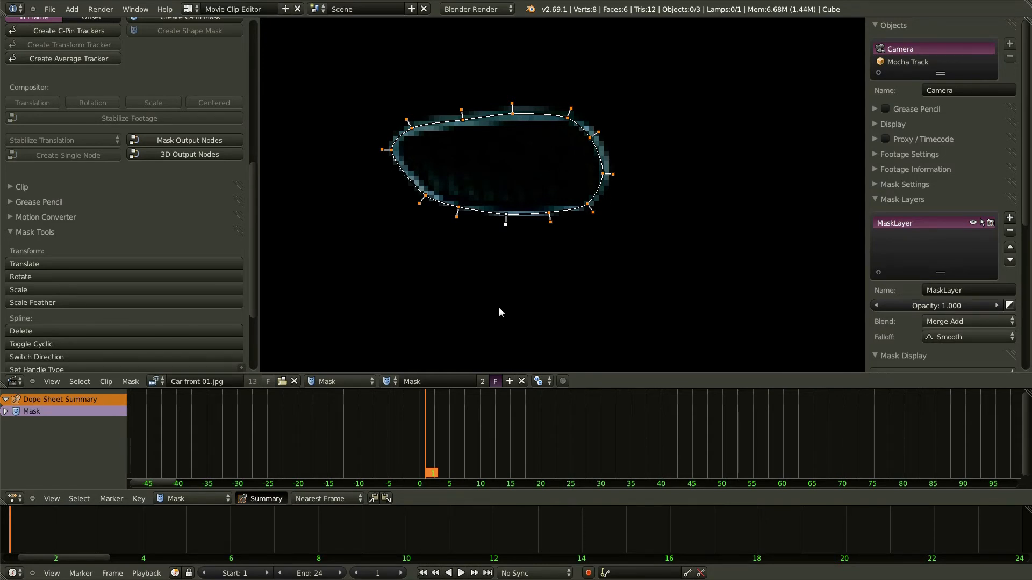
key("i")
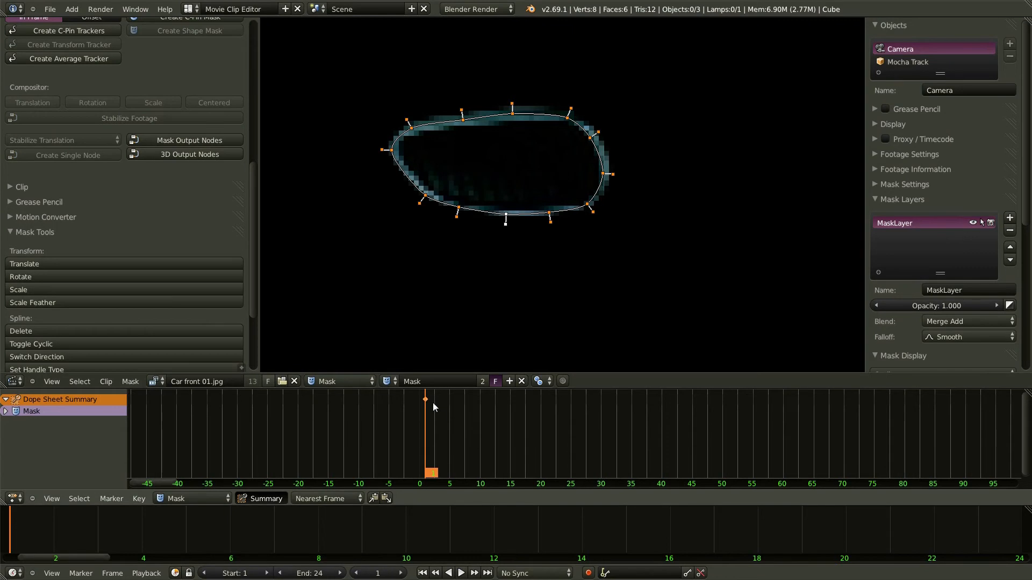
left_click_drag(424, 436, 459, 447)
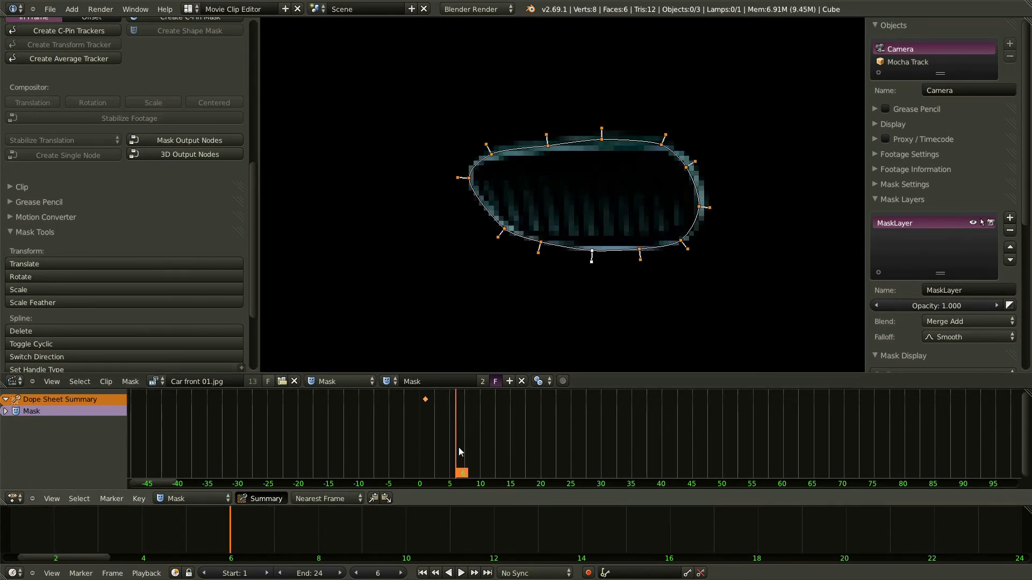
left_click(602, 140)
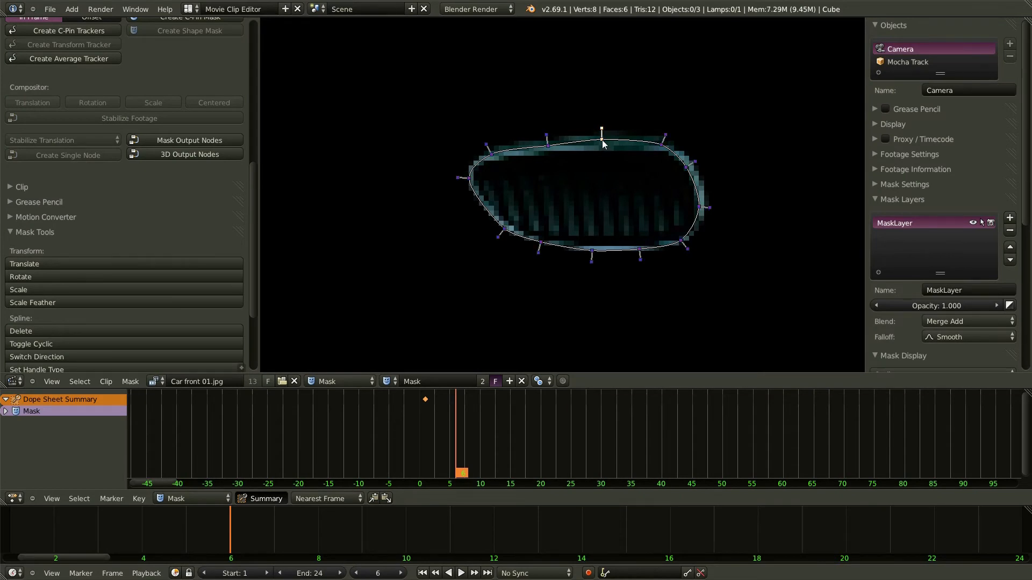
left_click_drag(602, 140, 602, 127)
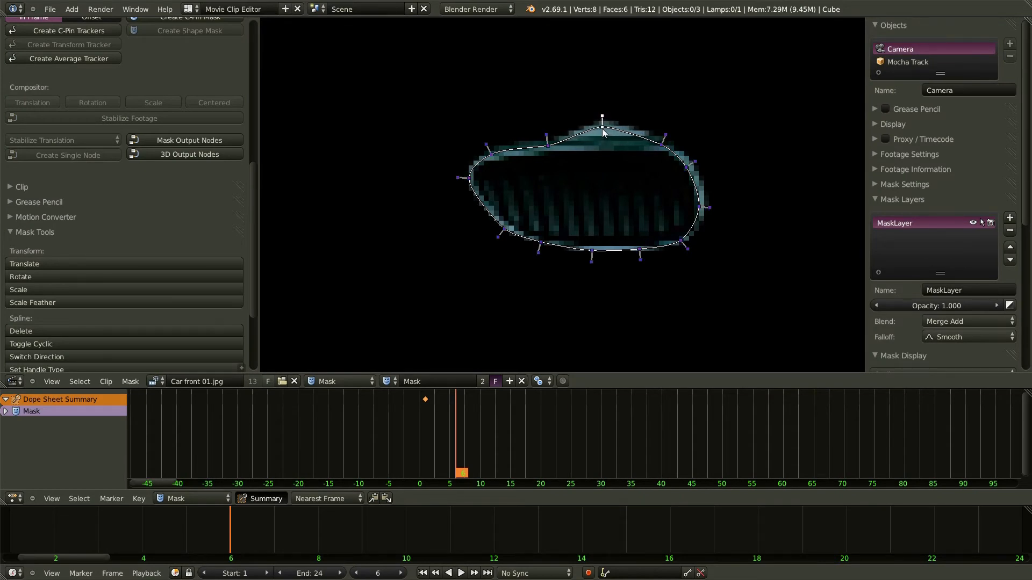
key("i")
Go back to frame 1, select all mask points and expand their feather well outside the grille outline
left_click_drag(453, 418, 428, 417)
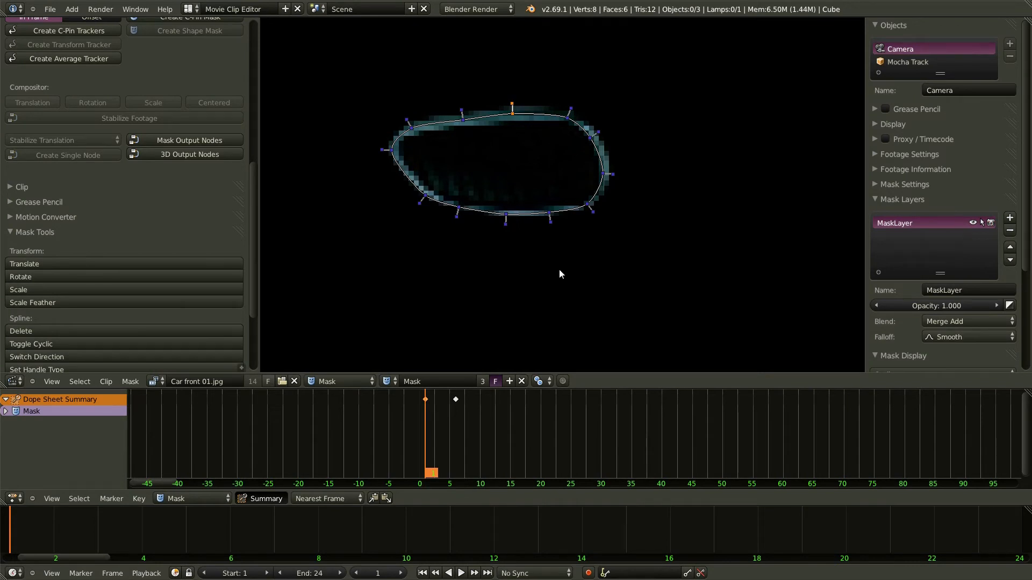
key("a")
key("a")
key("alt+s")
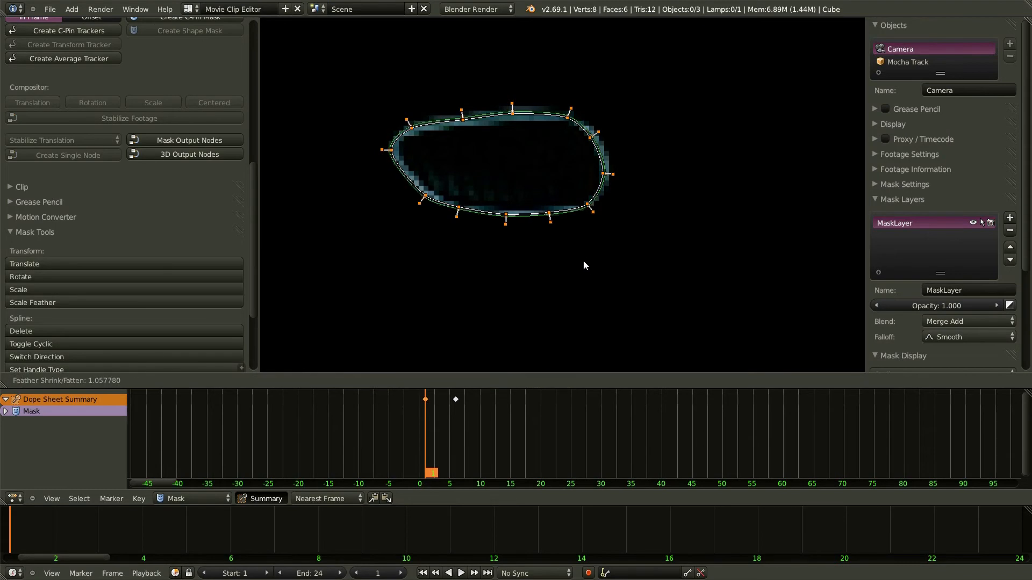
left_click(693, 330)
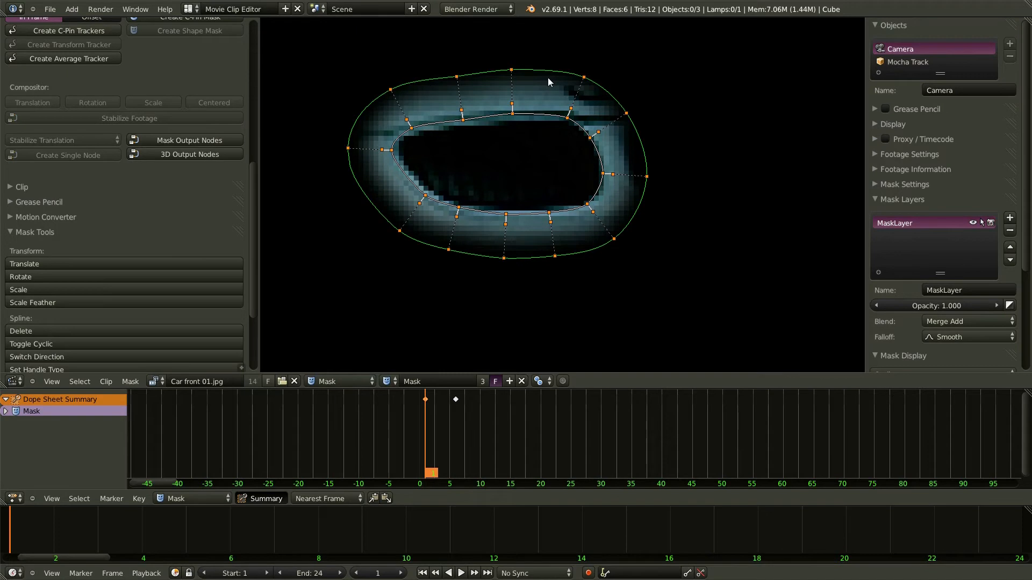
Add an extra feather point pulled outward on the upper feather edge, and switch the spline direction twice
mouse_move(547, 71)
left_mouse_down("ctrl+shift")
mouse_move(552, 57)
mouse_move(555, 85)
mouse_move(515, 94)
mouse_move(564, 75)
mouse_move(585, 96)
mouse_move(551, 56)
left_mouse_up("ctrl+shift")
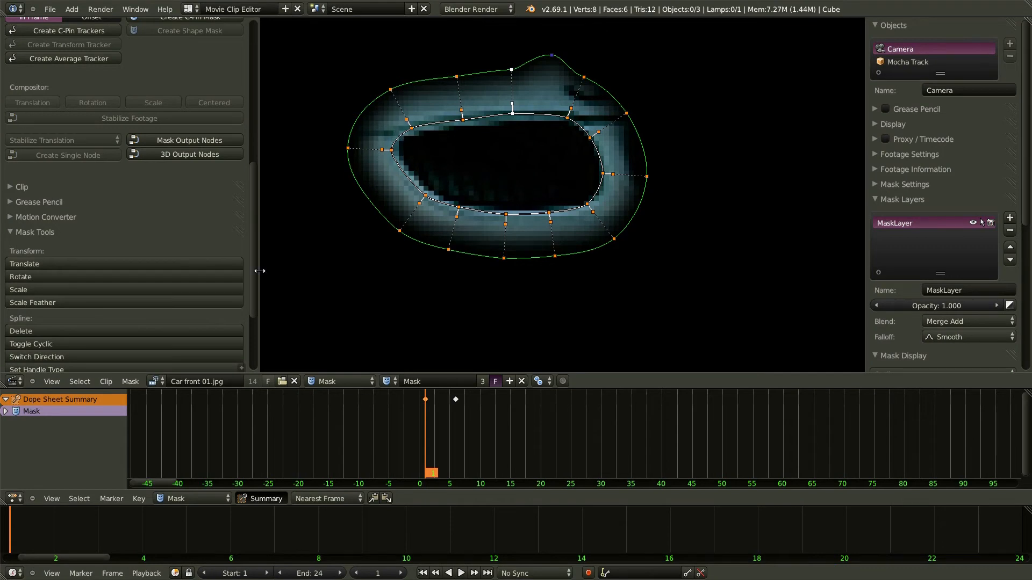
left_click(94, 356)
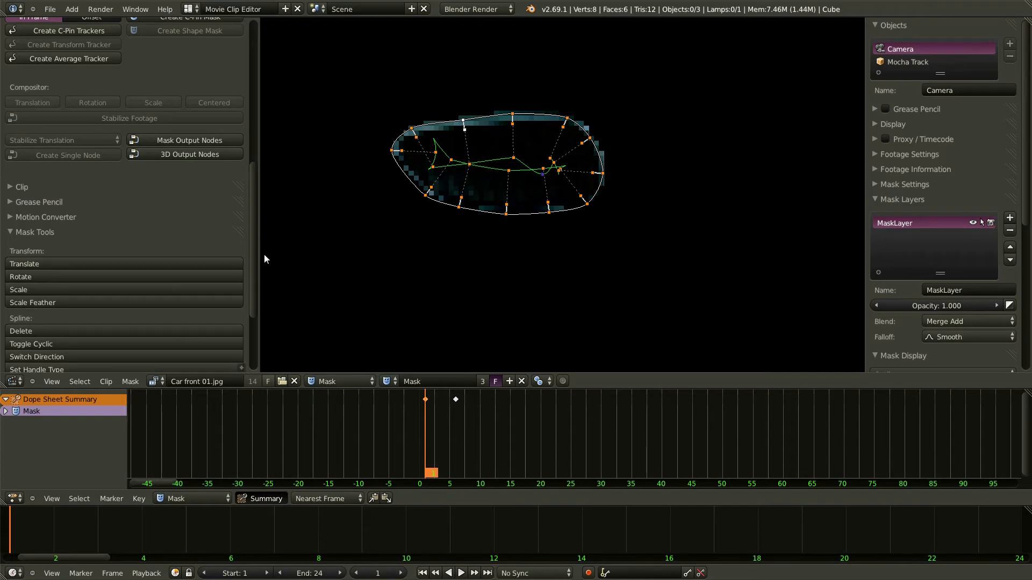
left_click(96, 357)
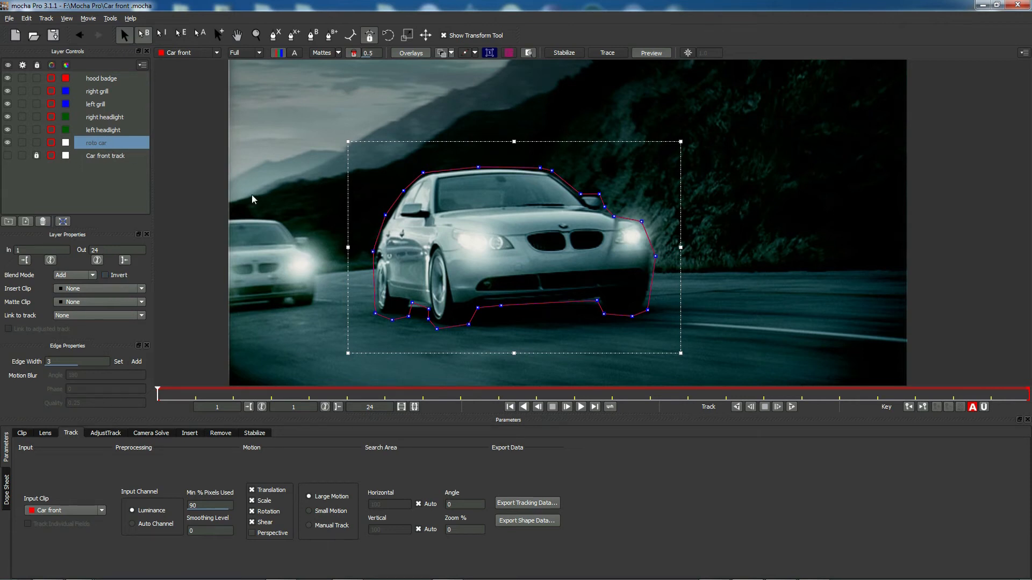
Switch to mocha Pro, copy the roto car layer's shape data as Nuke Roto Paint, and paste it into MochaBlend in Blender
left_click(534, 529)
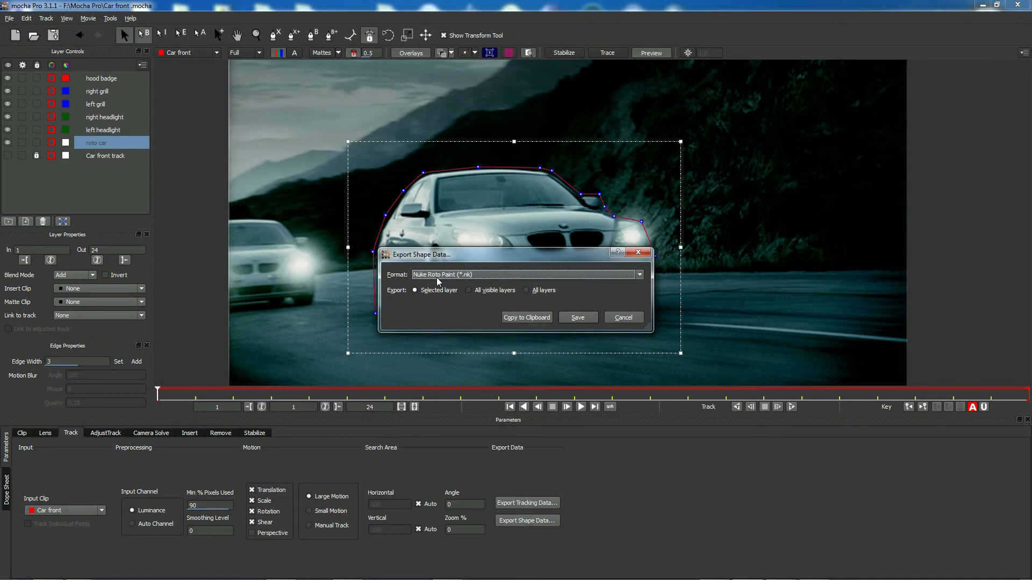
left_click(527, 318)
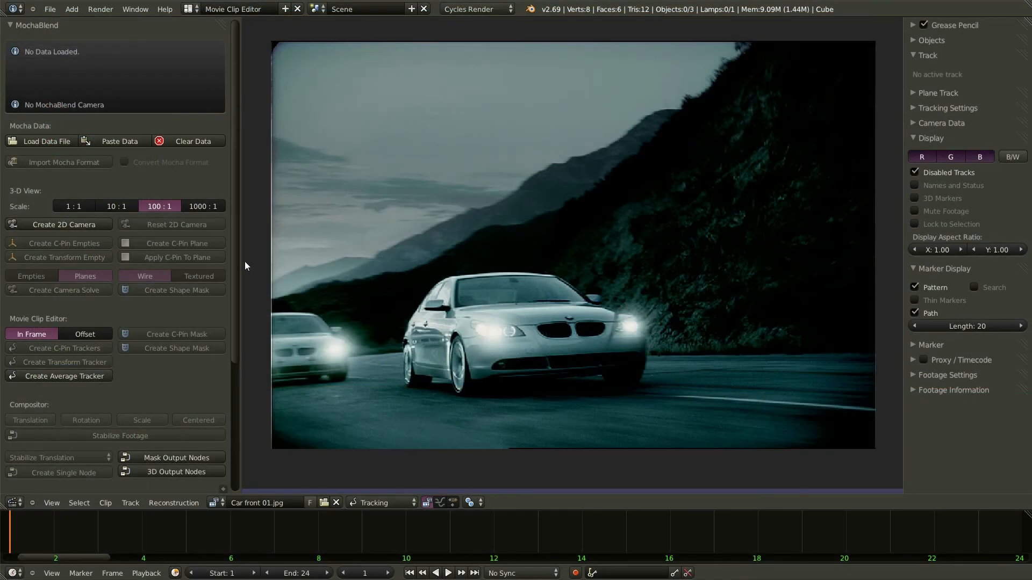
left_click(120, 141)
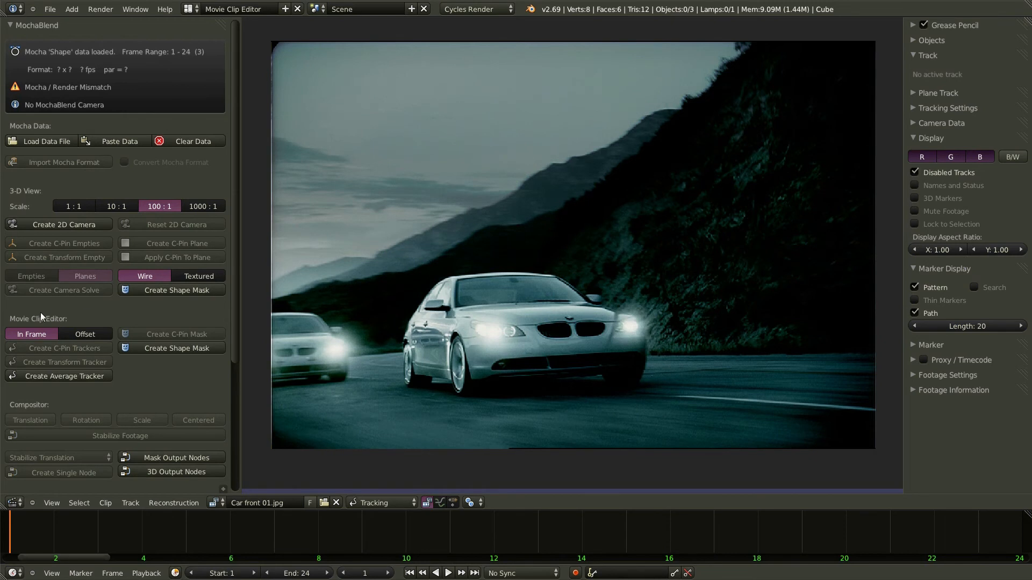
Try to create a clip editor shape mask from the pasted data, and bring up the splash screen to check the Blender build
left_click(168, 348)
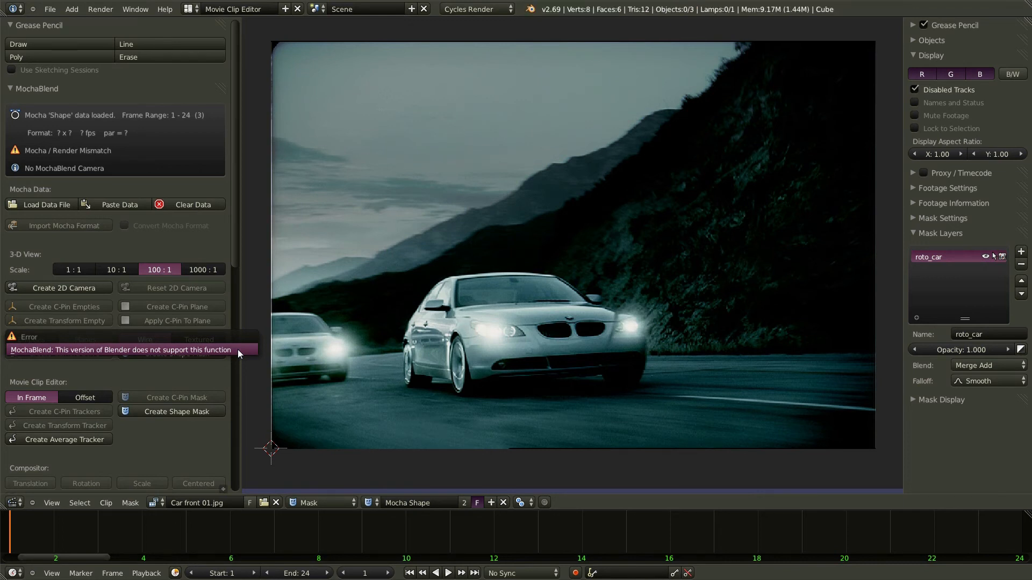
left_click(165, 9)
left_click(198, 195)
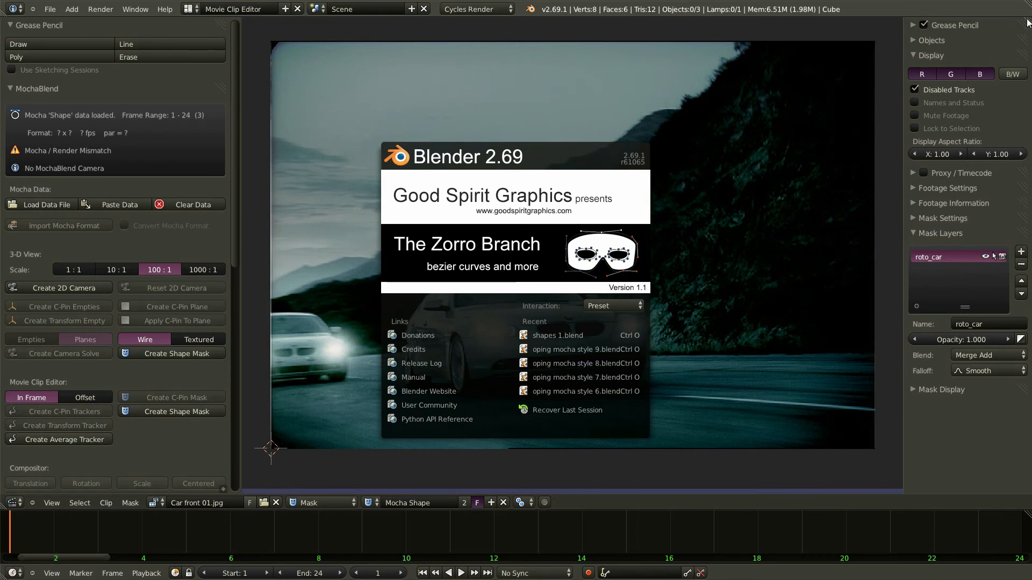
Dismiss the splash screen and split off a narrow Properties editor beside the clip editor
left_click(1027, 19)
left_click_drag(929, 30, 889, 31)
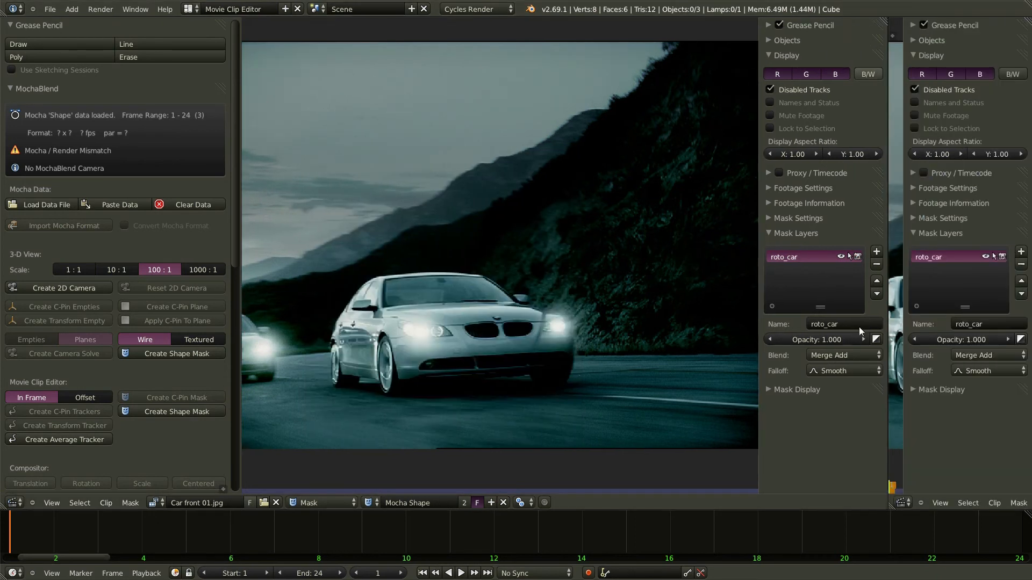
left_click(903, 502)
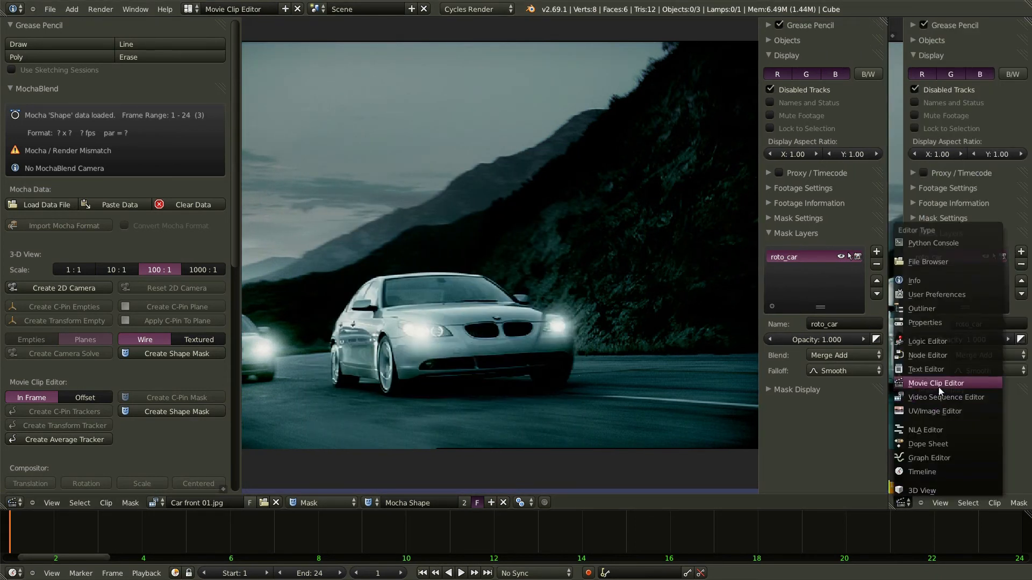
left_click(928, 321)
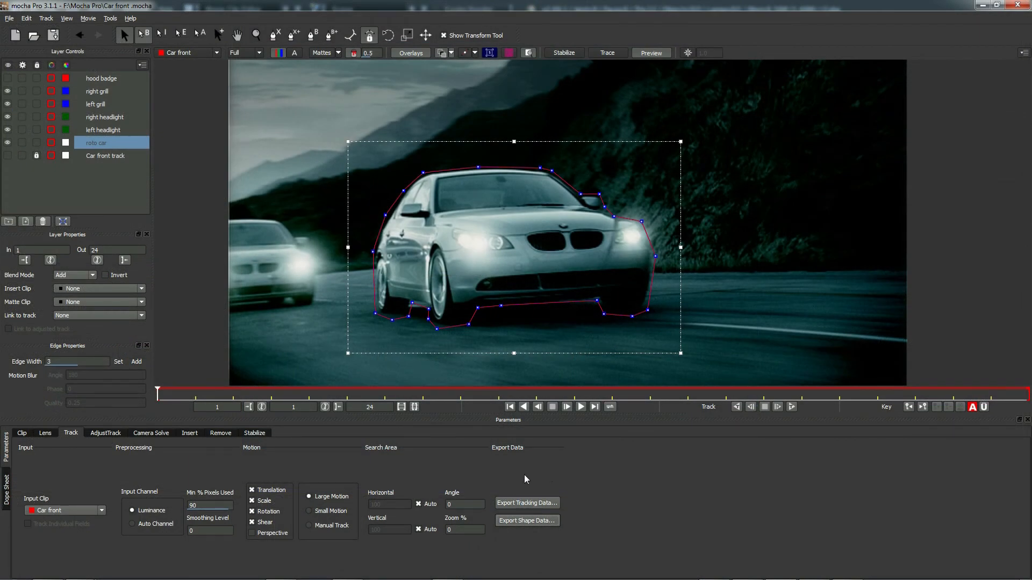
Switch to mocha Pro and copy the roto car layer's tracking data to the clipboard in After Effects Corner Pin format
left_click(526, 504)
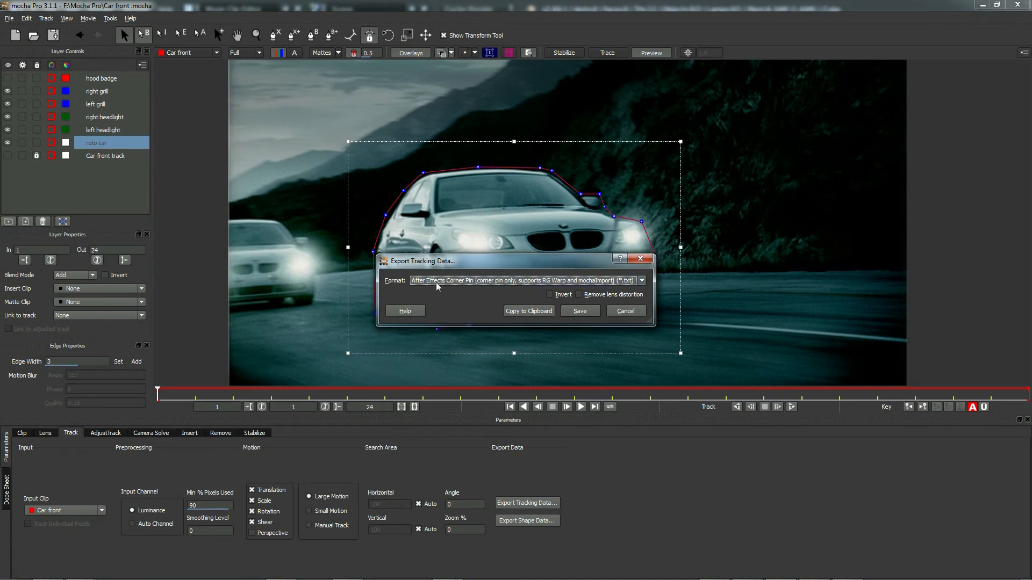
left_click(533, 313)
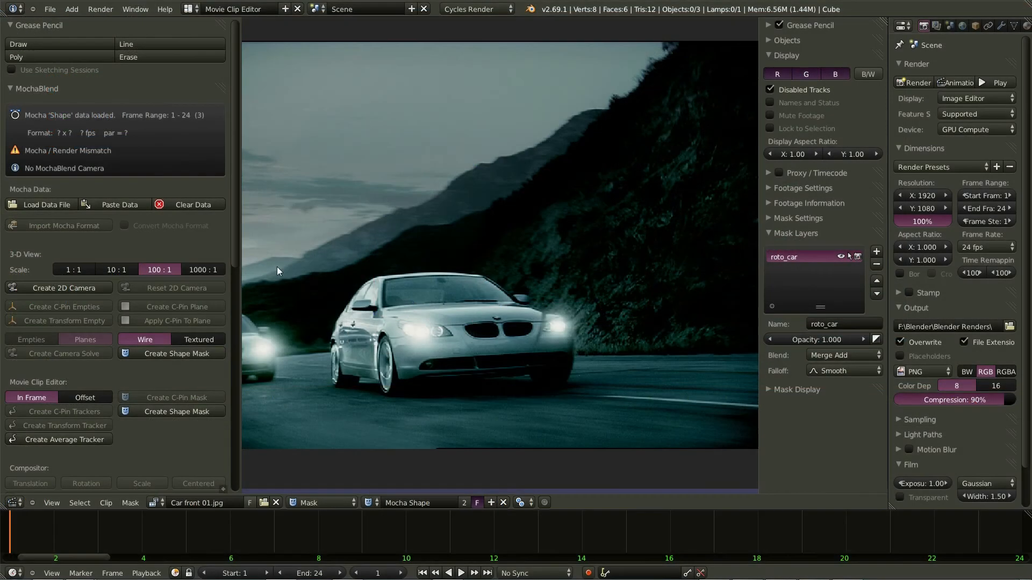
Switch to Blender, paste the corner-pin data into MochaBlend, and import its Mocha format into the render settings
left_click(123, 203)
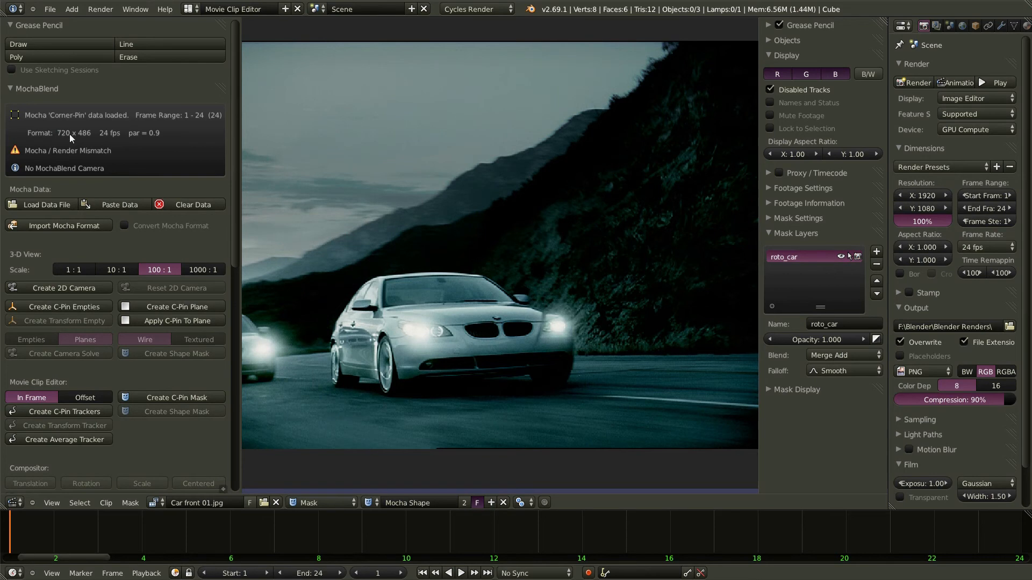
left_click(62, 224)
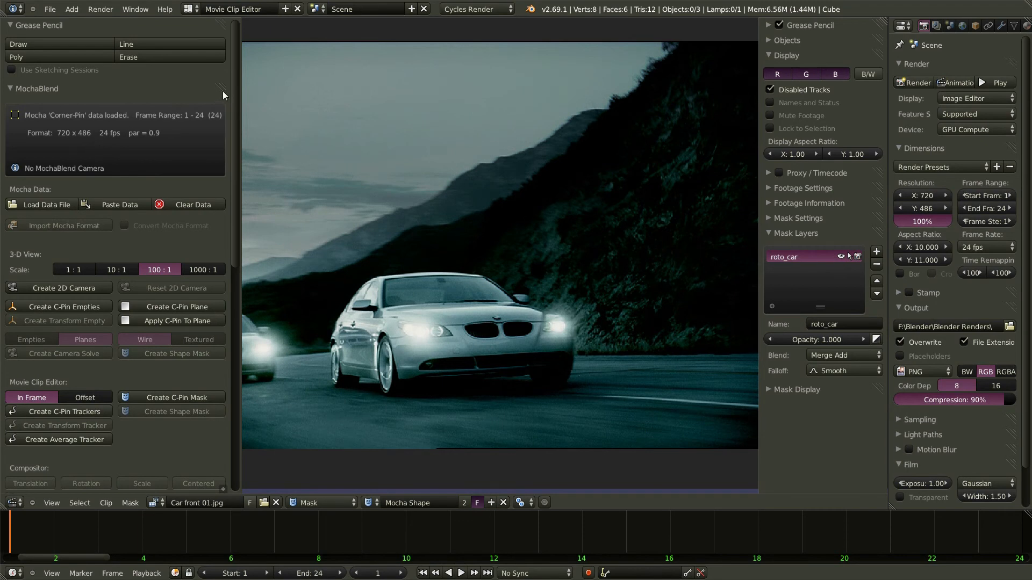
left_click_drag(221, 88, 219, 22)
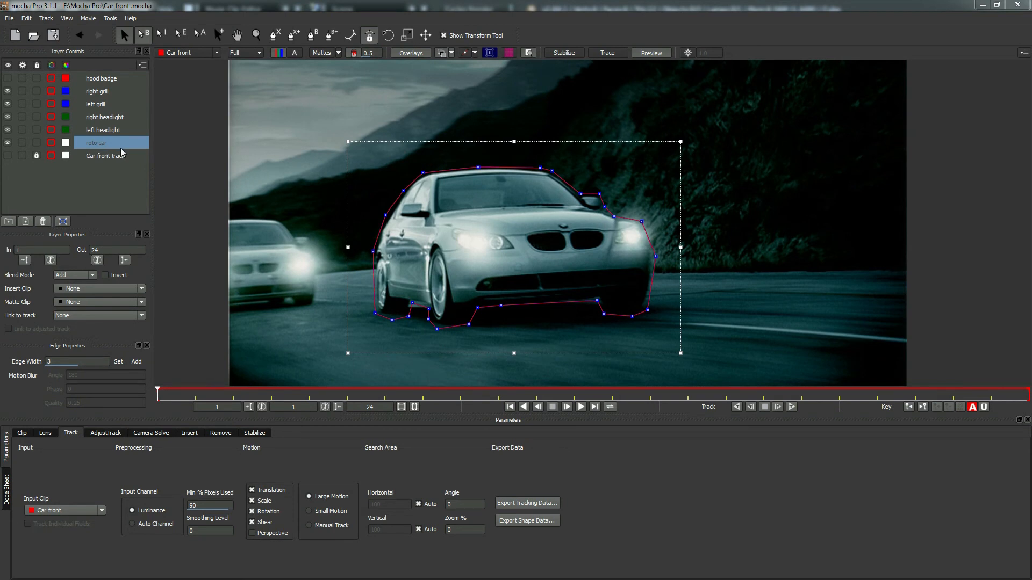
Select all points of the roto car shape in mocha Pro, copy its Nuke Roto Paint shape data, and paste it into MochaBlend in Blender
left_click_drag(726, 366, 292, 120)
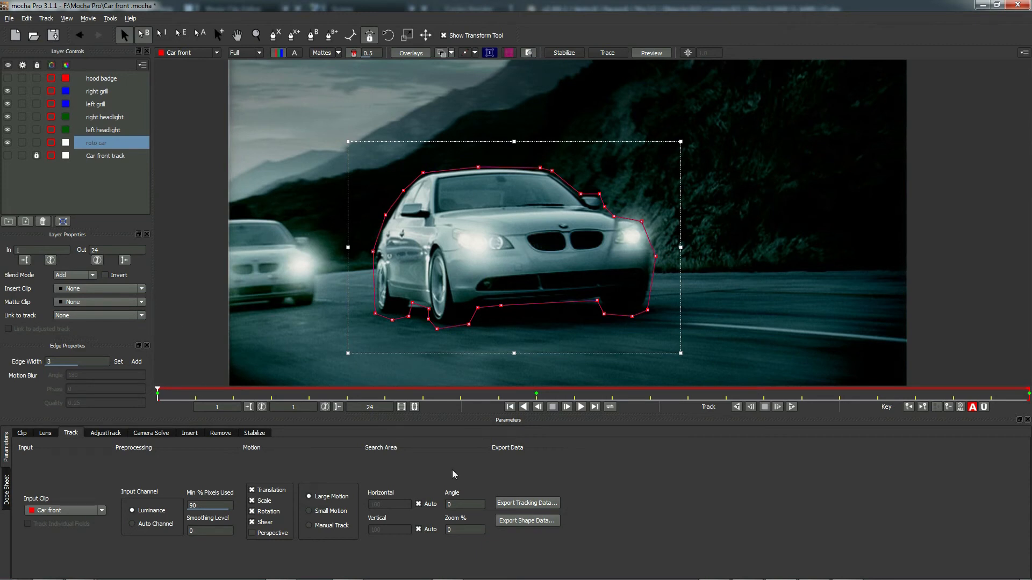
left_click(539, 522)
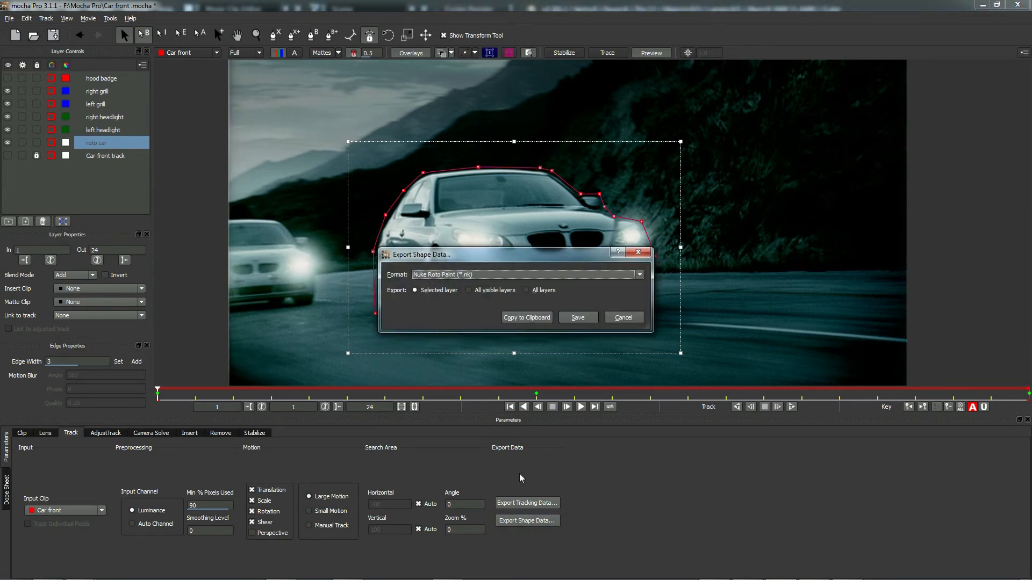
left_click(527, 318)
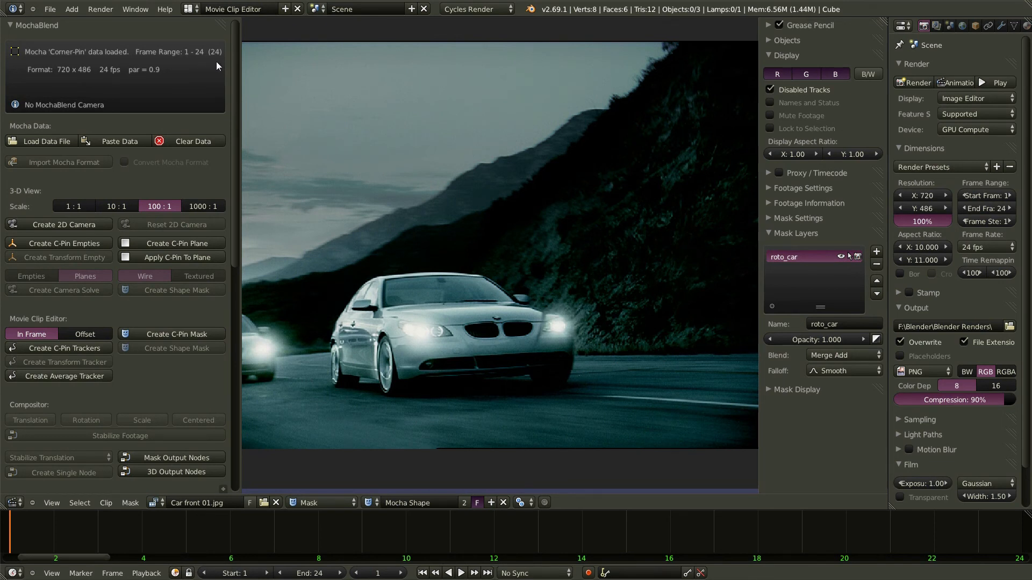
left_click(117, 141)
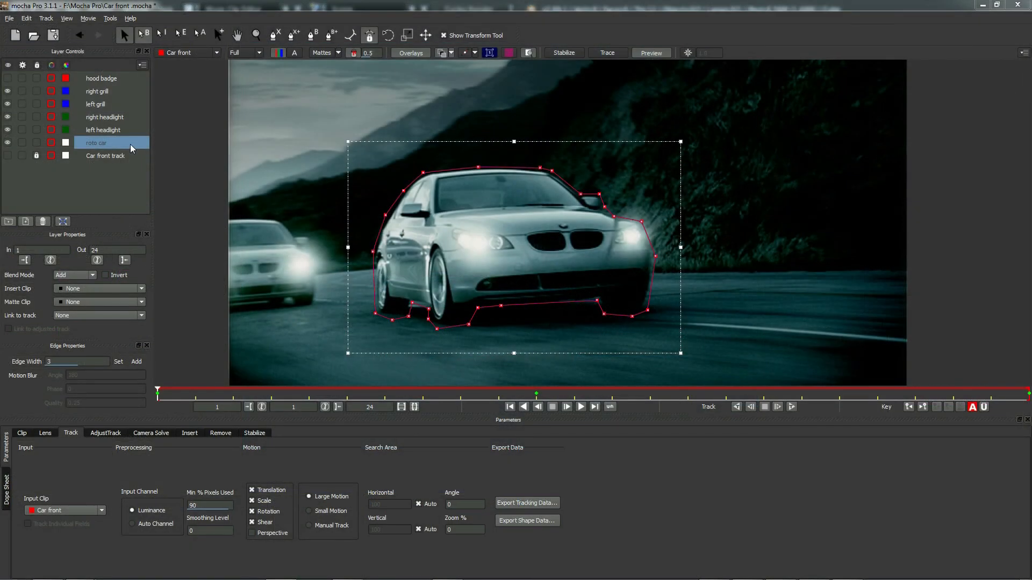
Switch to mocha Pro, link the roto car layer to Car front track, and copy its shape data as Nuke Roto Paint
left_click(141, 316)
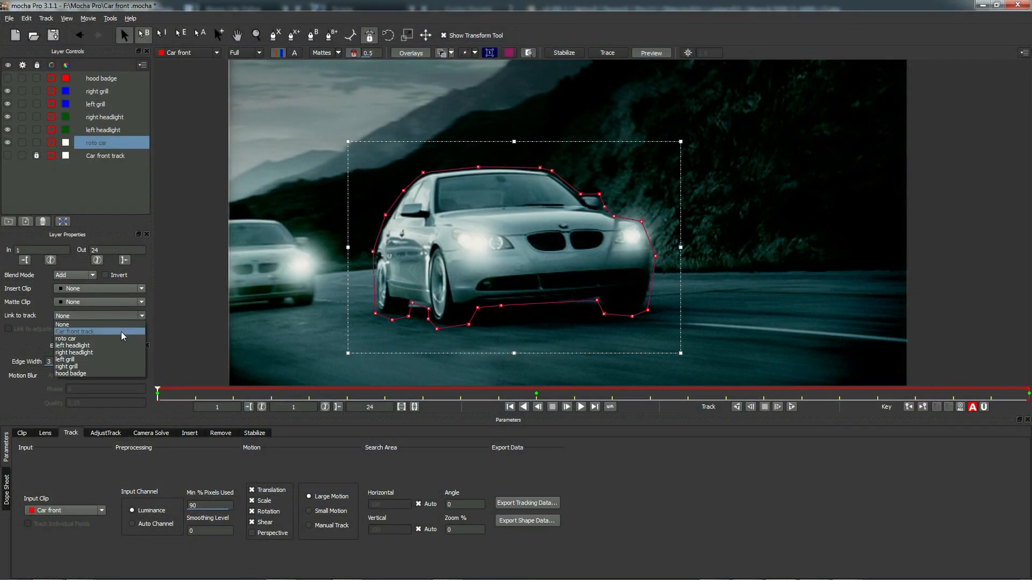
left_click(76, 331)
mouse_move(156, 392)
left_mouse_down()
mouse_move(779, 373)
mouse_move(165, 391)
left_mouse_up()
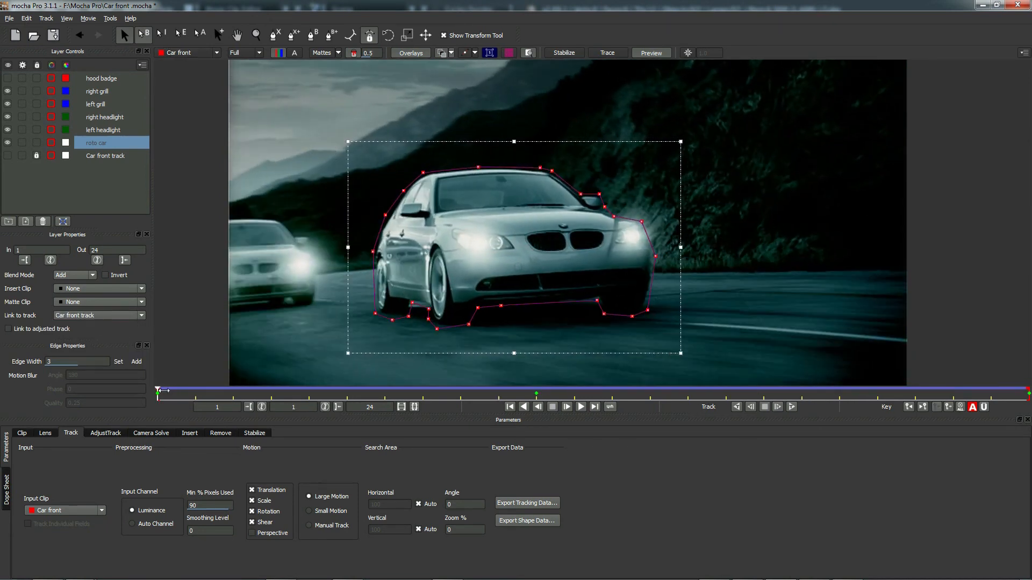
left_click(527, 520)
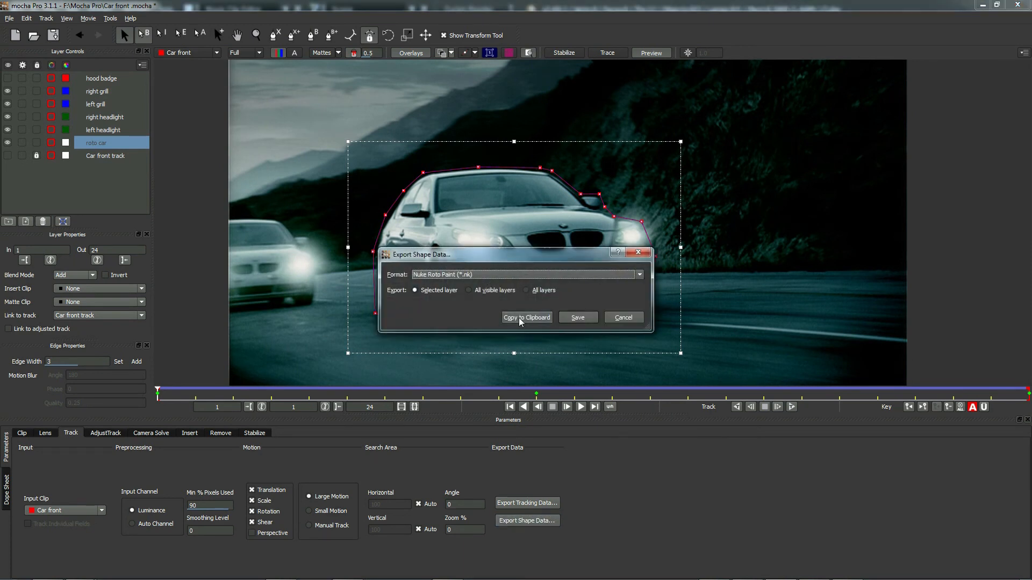
left_click(527, 317)
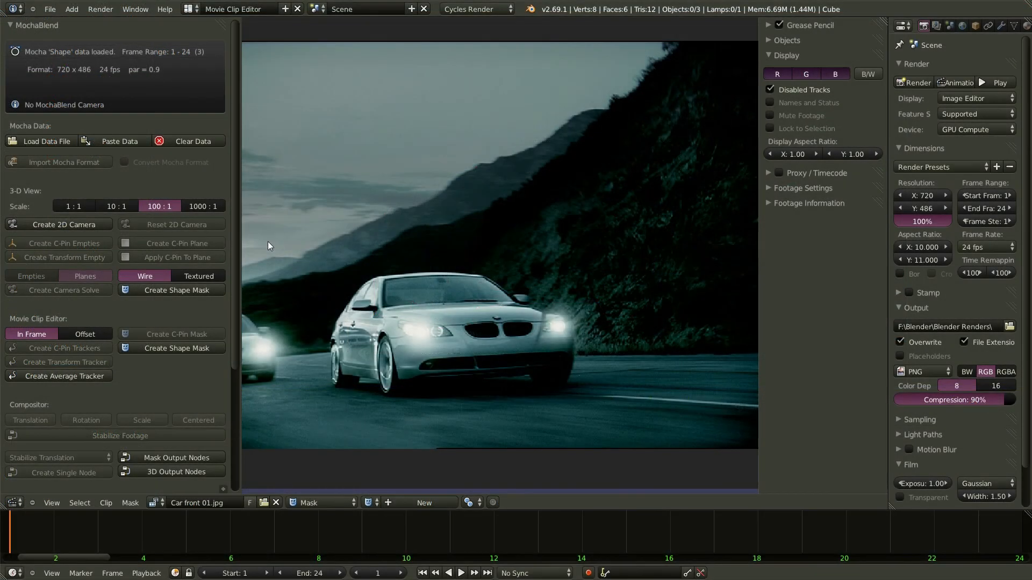
Switch to Blender, paste the roto car shape data into MochaBlend, create a clip editor shape mask, and scrub to frame 6
left_click(118, 138)
left_click(188, 346)
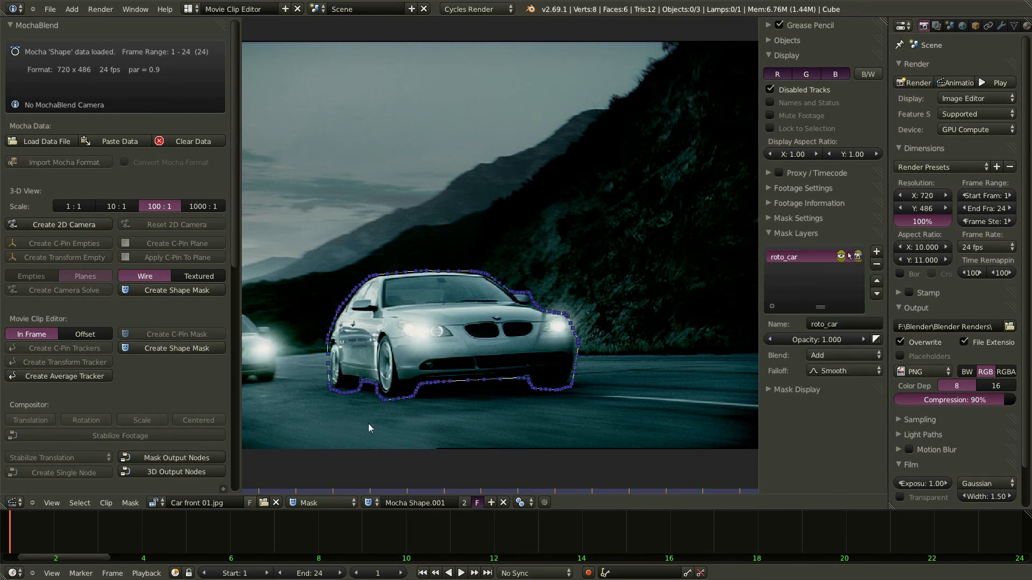
left_click_drag(11, 527, 233, 532)
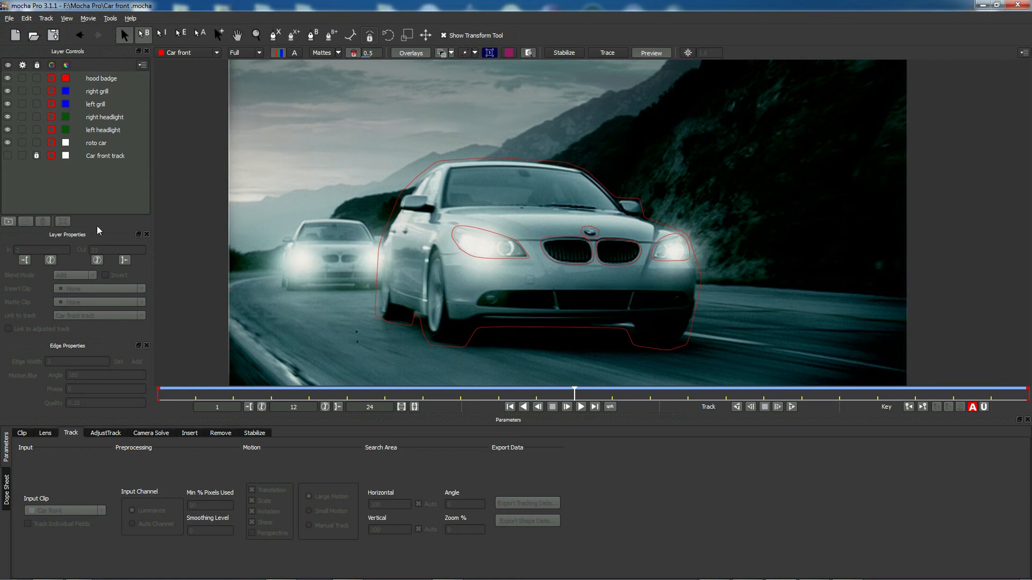
Switch to mocha Pro and copy the shape data of all visible layers to the clipboard in Nuke Roto Paint format
left_click(106, 132)
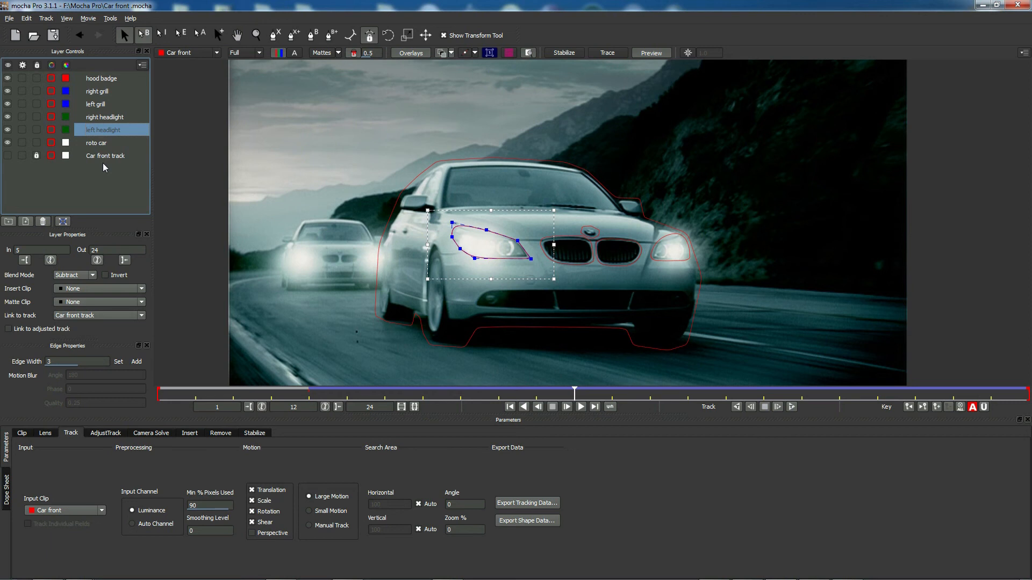
left_click(528, 521)
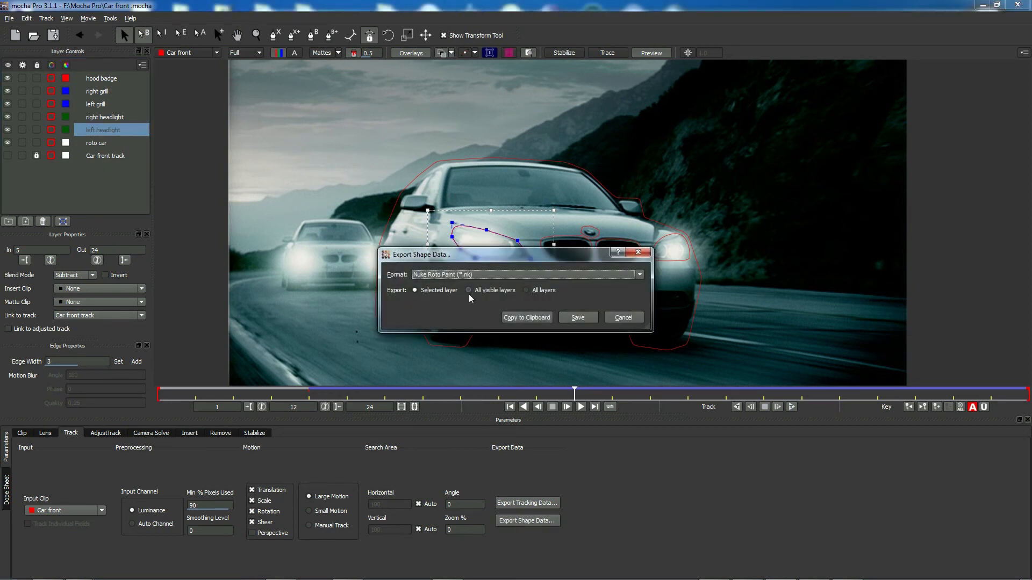
left_click(468, 291)
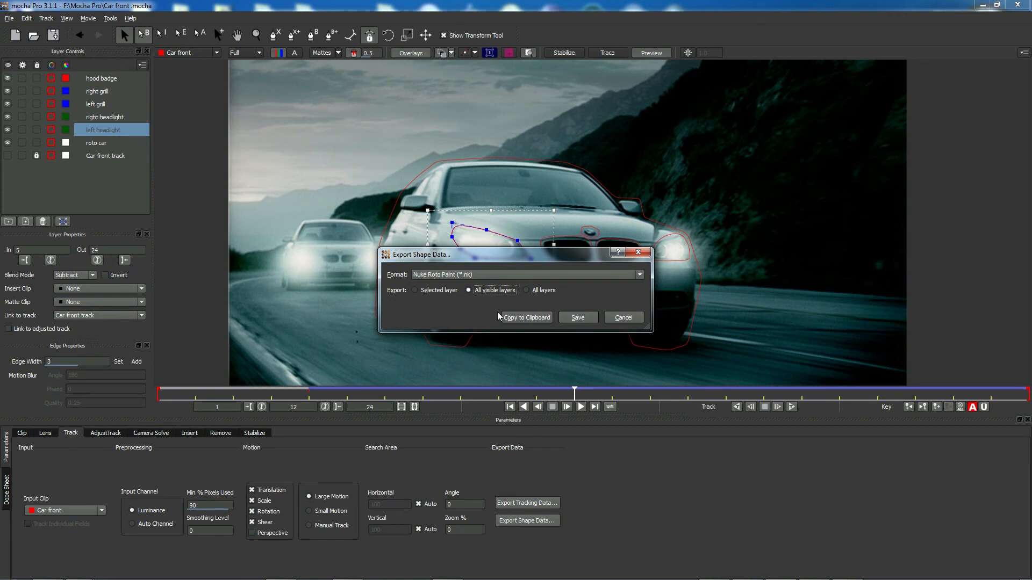
left_click(534, 318)
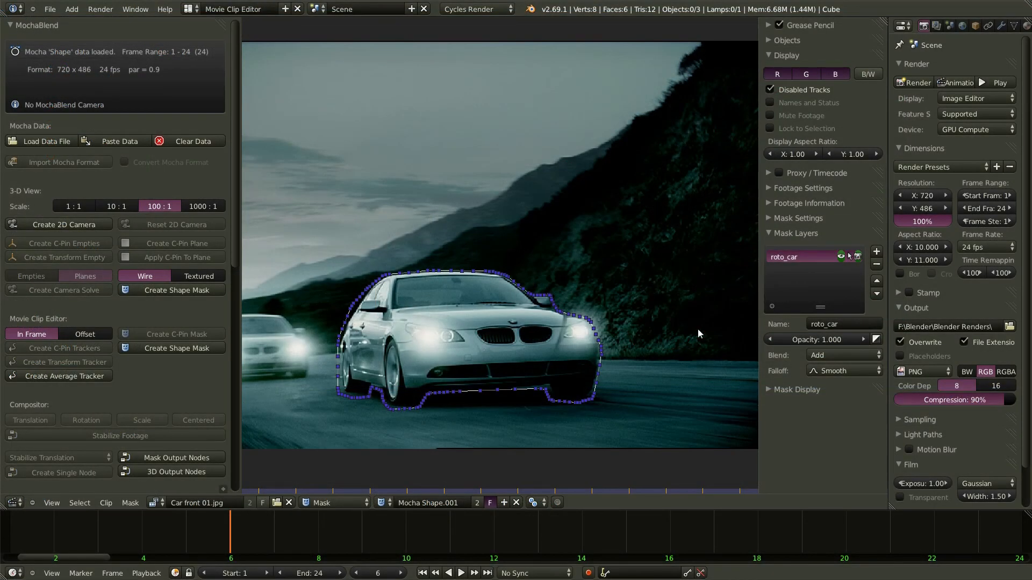
In Blender, delete the roto_car mask layer, create a clip editor shape mask from the pasted multi-layer data, and scrub to frame 10
left_click(876, 266)
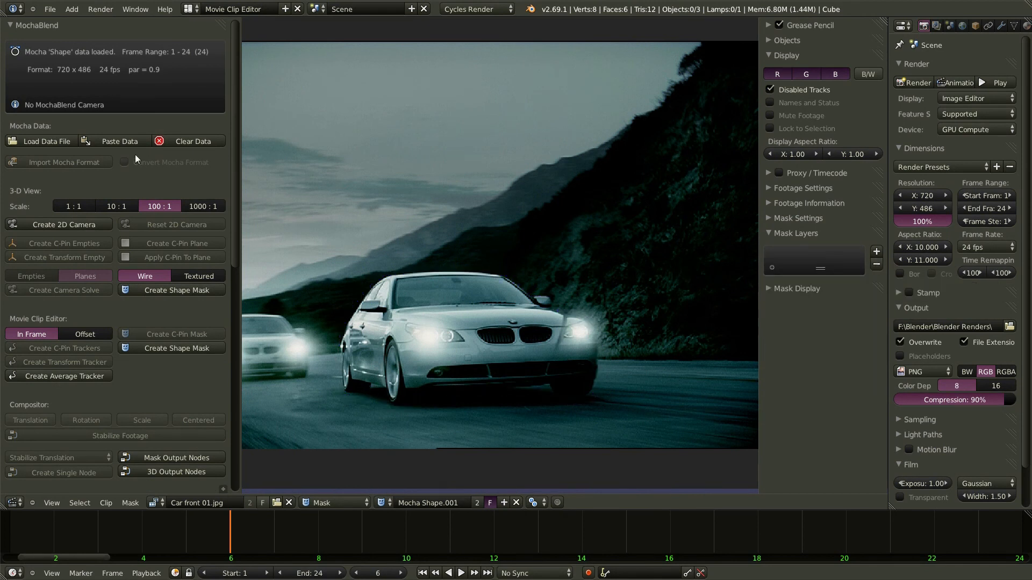
left_click(133, 138)
left_click_drag(237, 63, 258, 64)
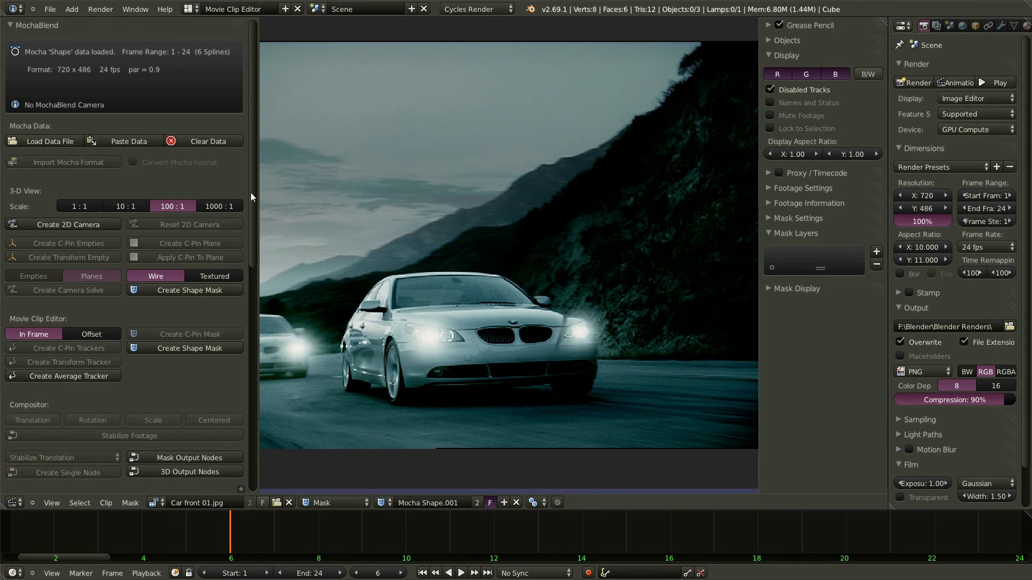
left_click(197, 348)
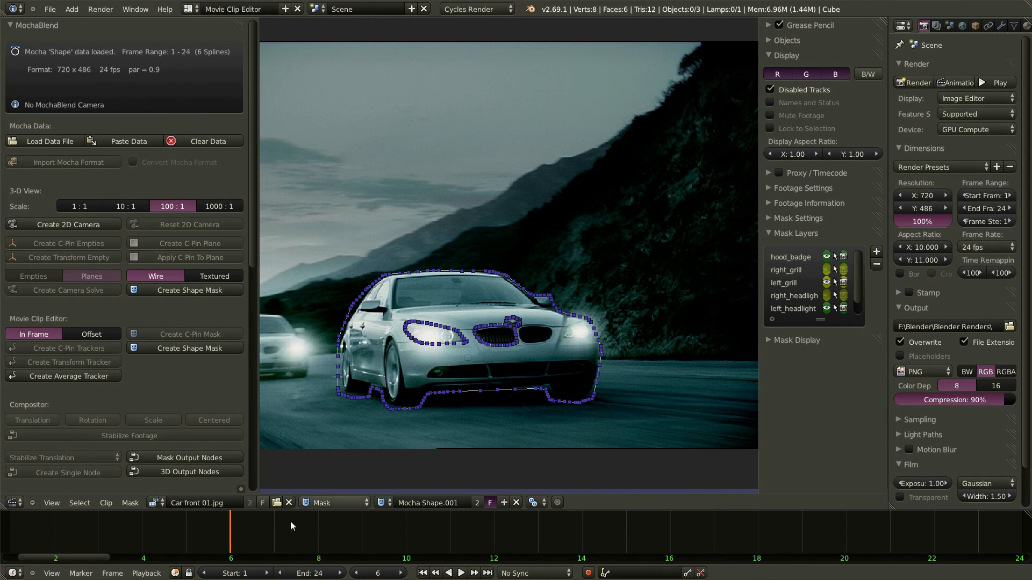
left_click_drag(233, 531, 405, 529)
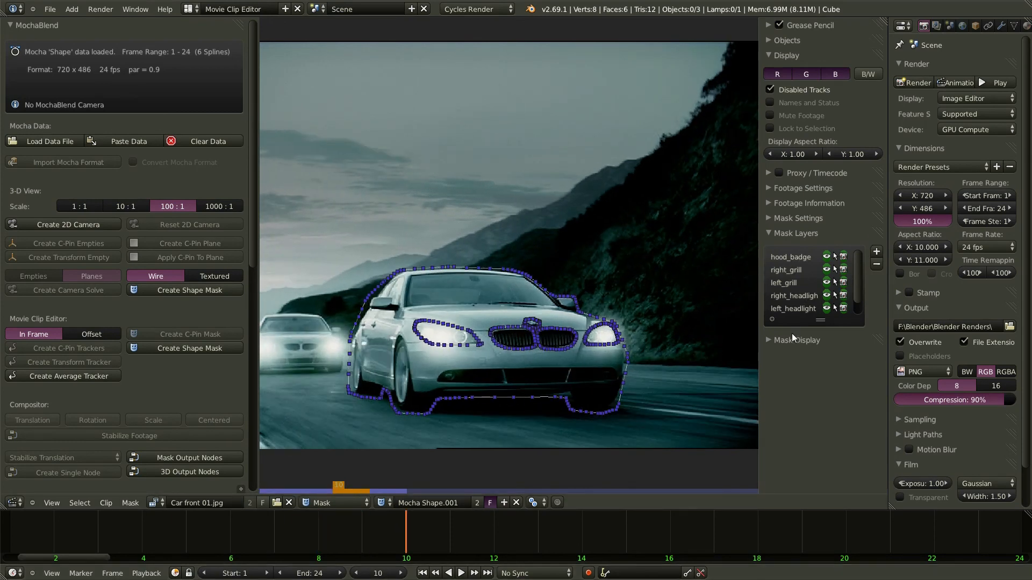
Enlarge the mask layers list, select the left_headlight layer, and turn on the mask overlay display
left_click_drag(821, 322, 827, 361)
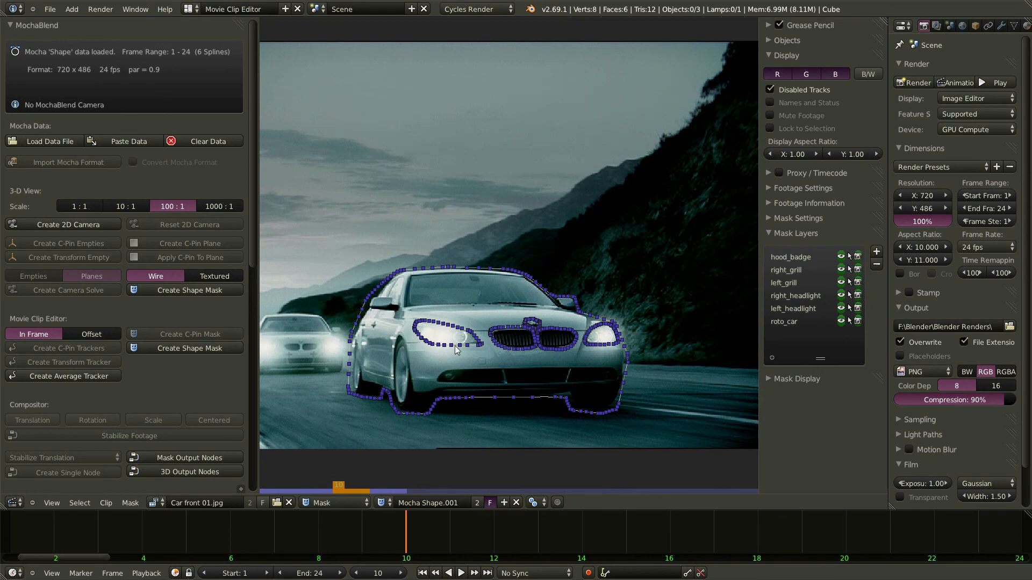
left_click(796, 309)
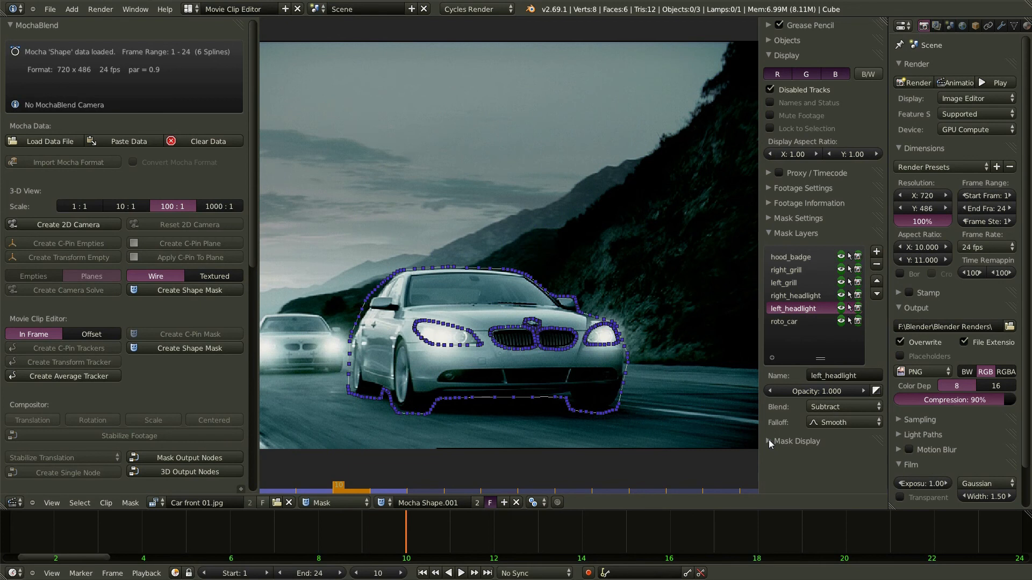
left_click(815, 441)
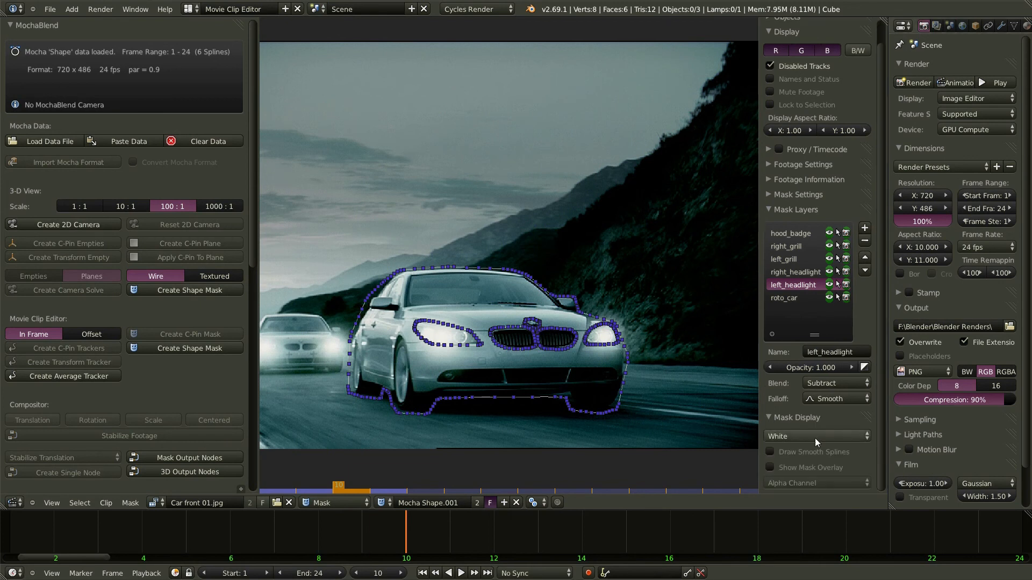
left_click(770, 467)
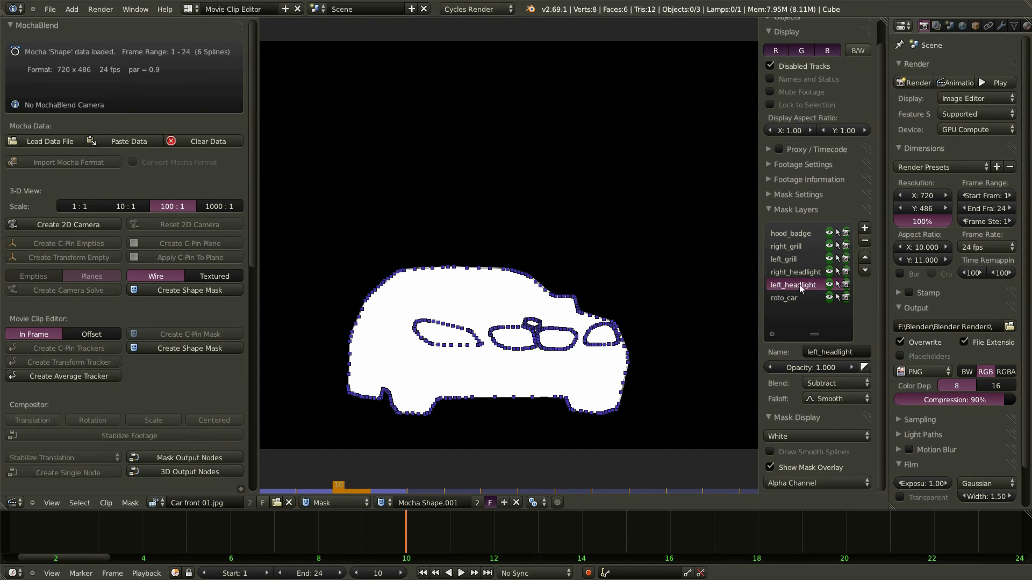
Move the left_headlight mask layer below roto_car, set the overlay mode to Combined, and scrub to frame 10
left_click(865, 270)
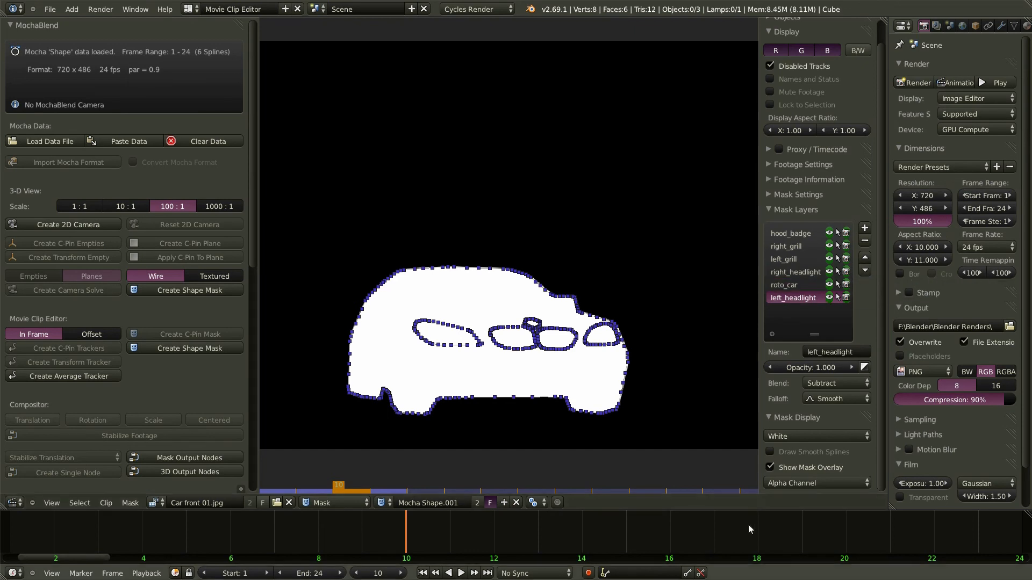
key("Left")
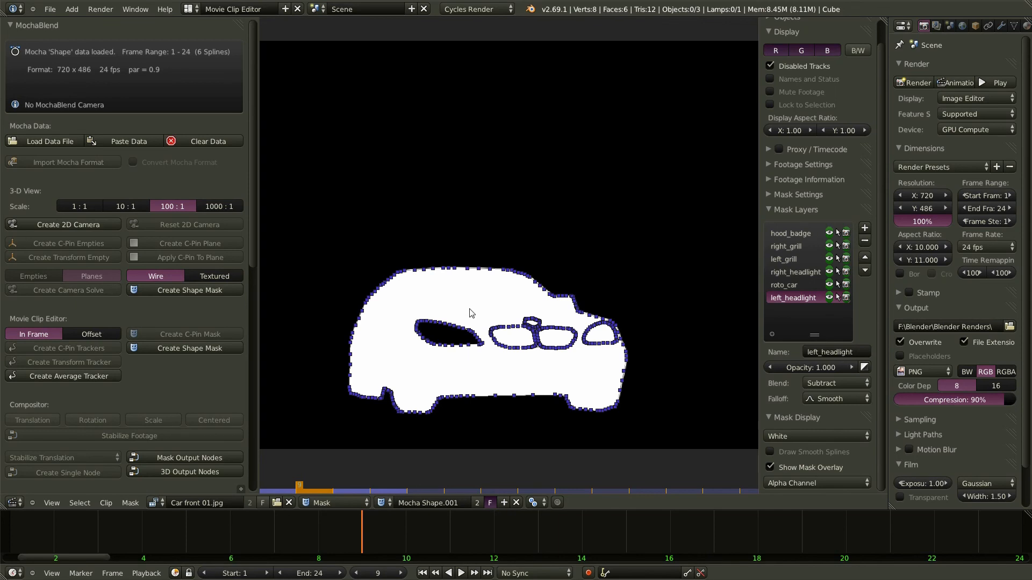
left_click(790, 483)
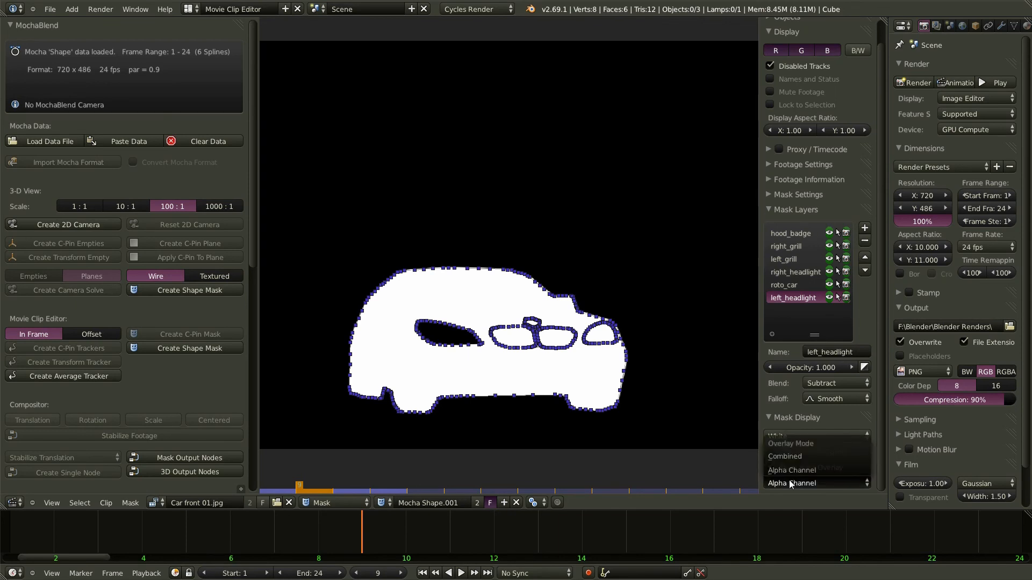
left_click(787, 457)
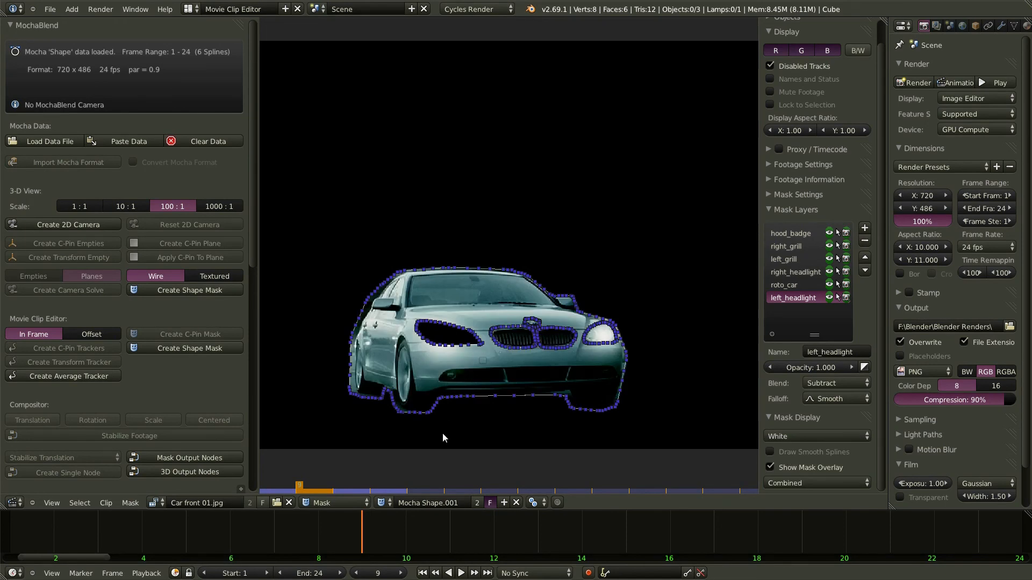
left_click_drag(381, 527, 414, 534)
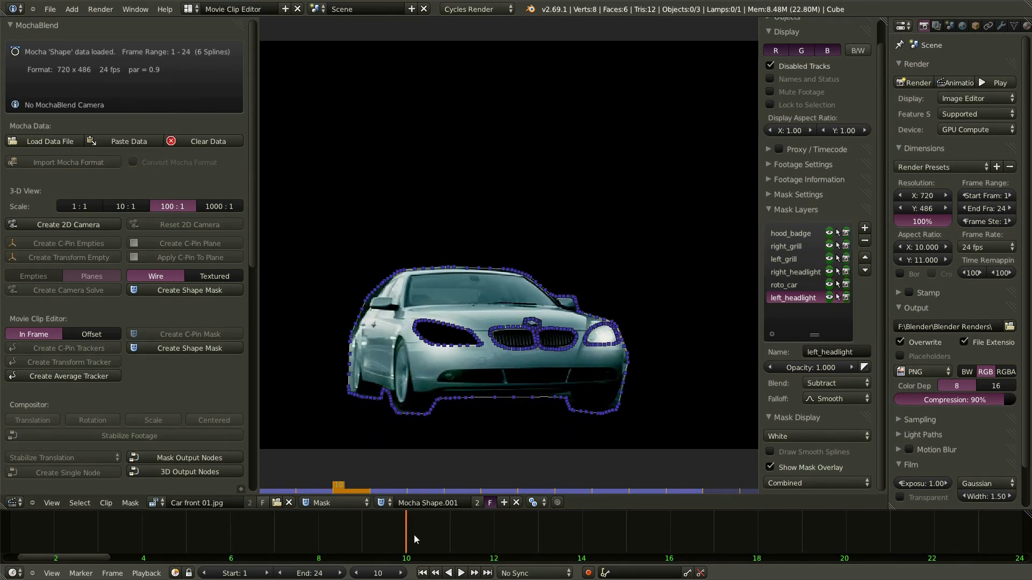